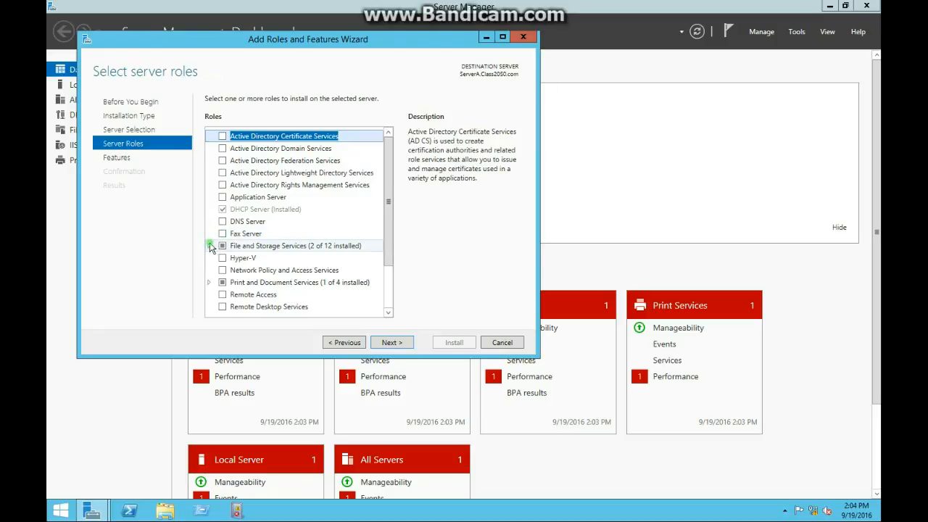
Select the File Server Resource Manager role service under File and iSCSI Services, including its required management tools
click(220, 258)
scroll(305, 265, down, 2)
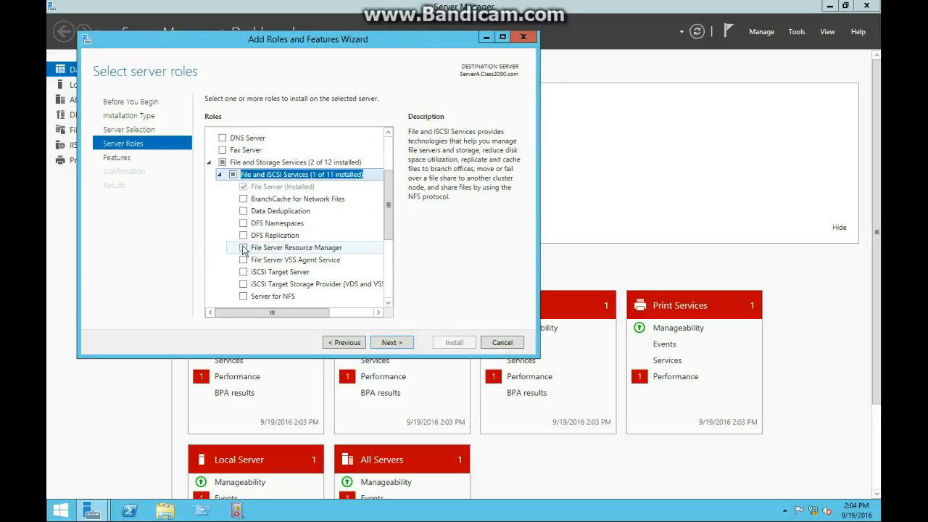
click(243, 248)
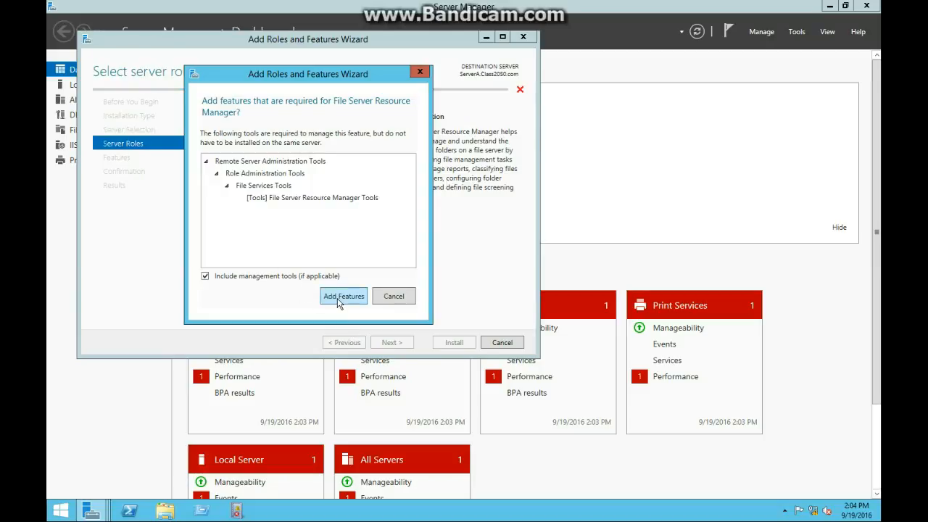
click(342, 295)
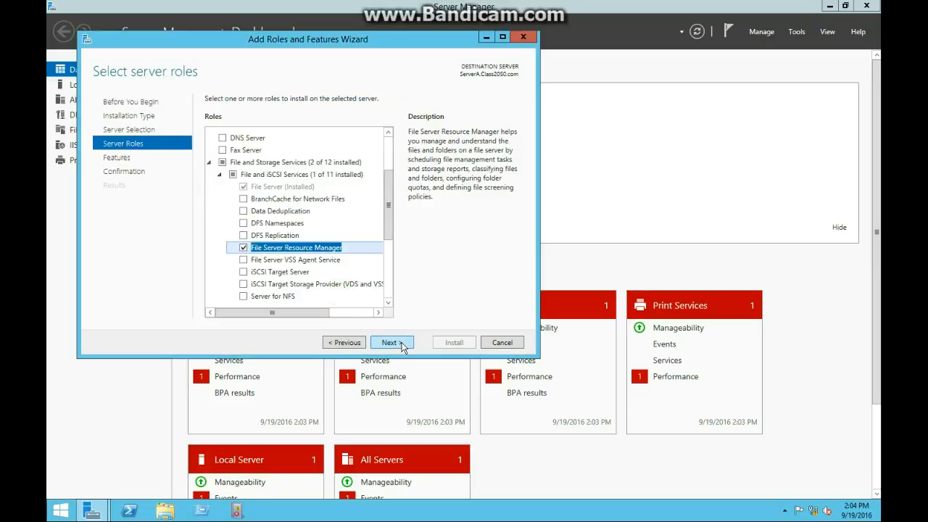
Install the selected role service without additional features and close the wizard once the installation finishes
click(402, 347)
click(400, 343)
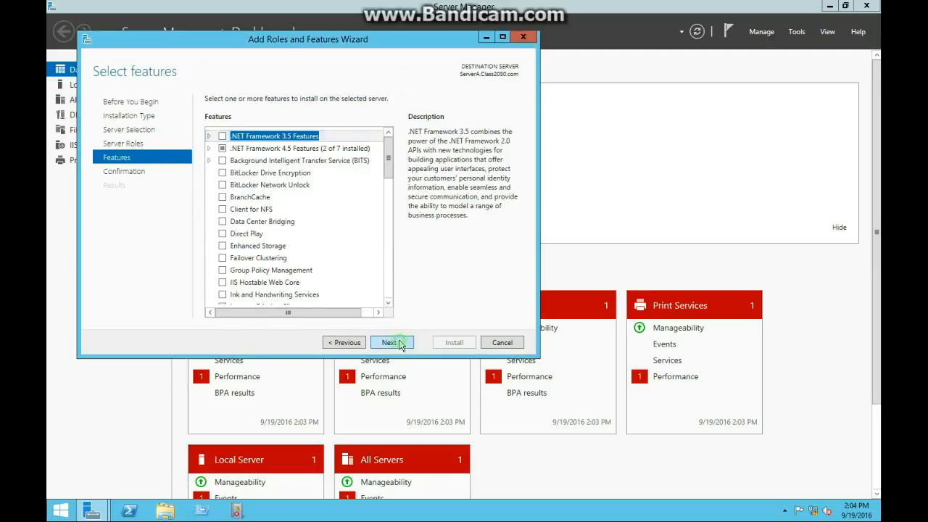
click(451, 345)
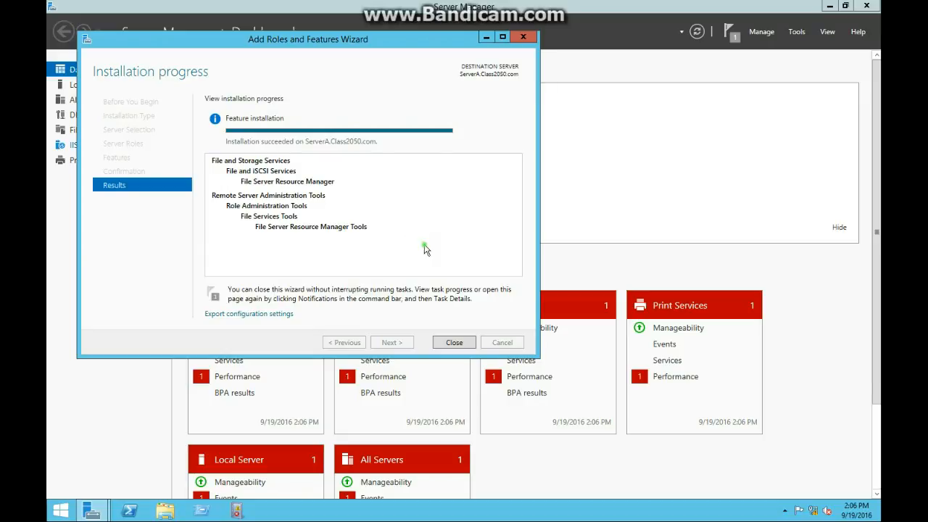
click(453, 342)
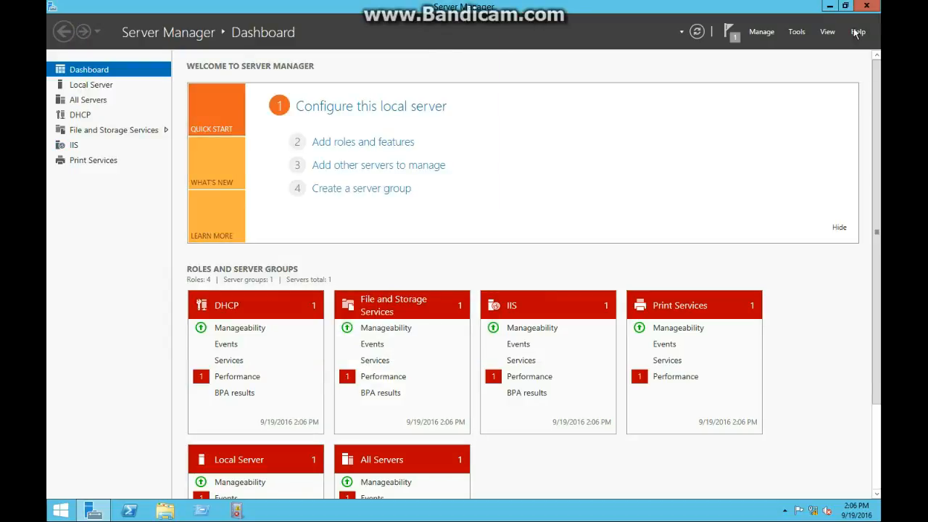
Create a new folder named Marketing at the root of Local Disk (C:) in File Explorer
click(829, 6)
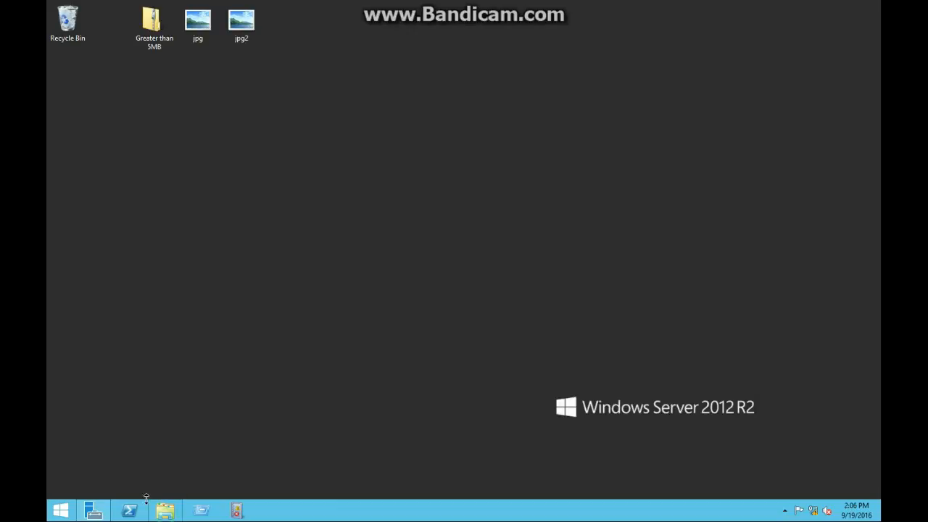
click(166, 511)
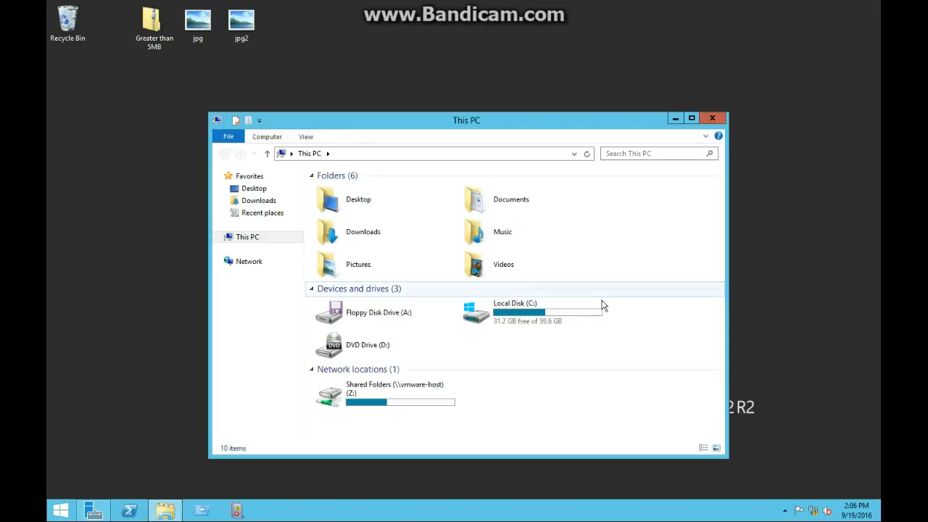
double_click(584, 307)
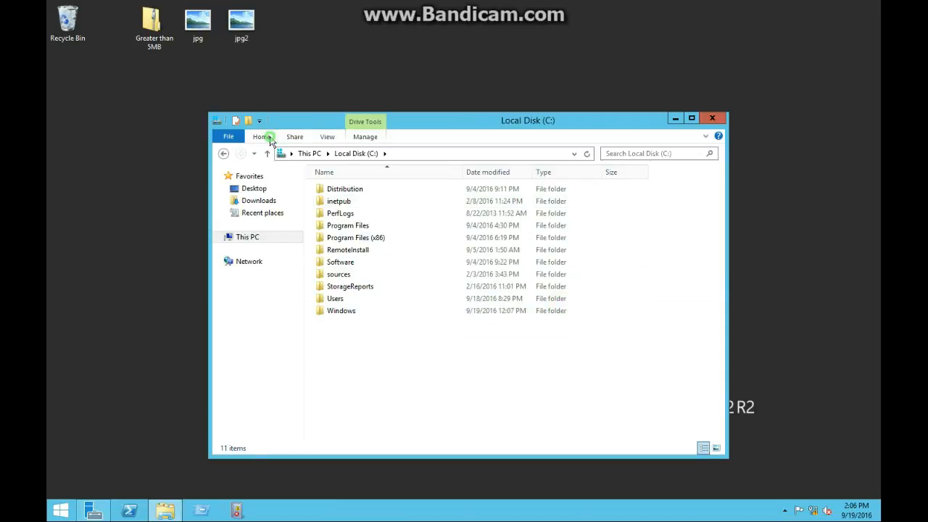
click(328, 137)
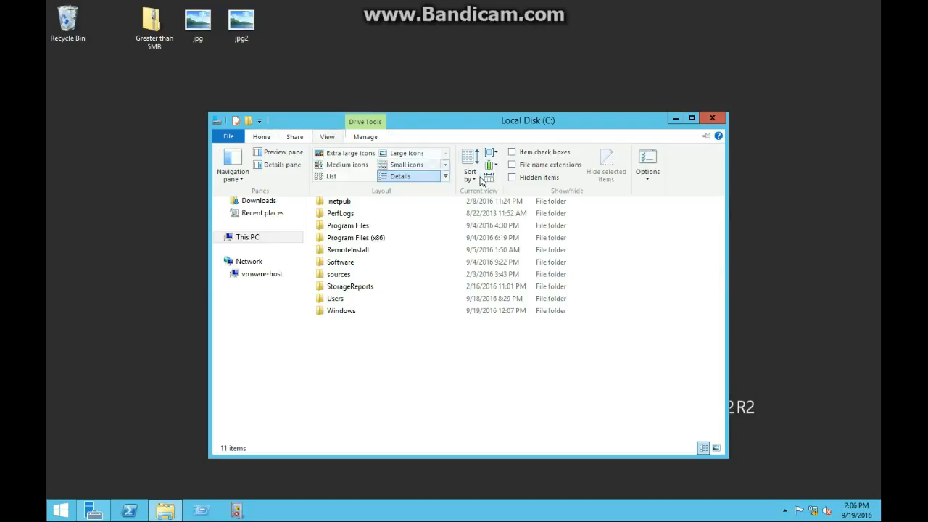
click(266, 137)
click(451, 164)
text(Ma)
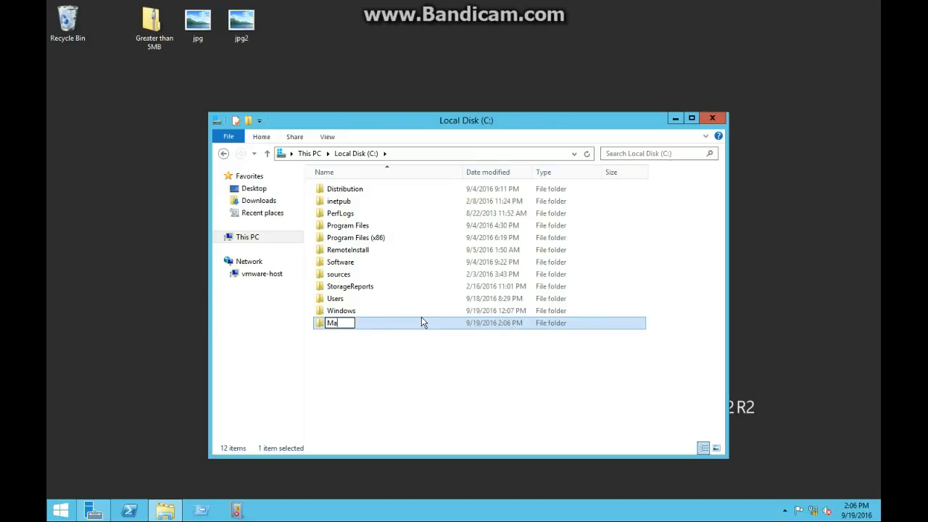
text(rketing)
key(Return)
Turn on advanced sharing for the Marketing folder, using Marketing as the share name
right_click(417, 322)
click(445, 314)
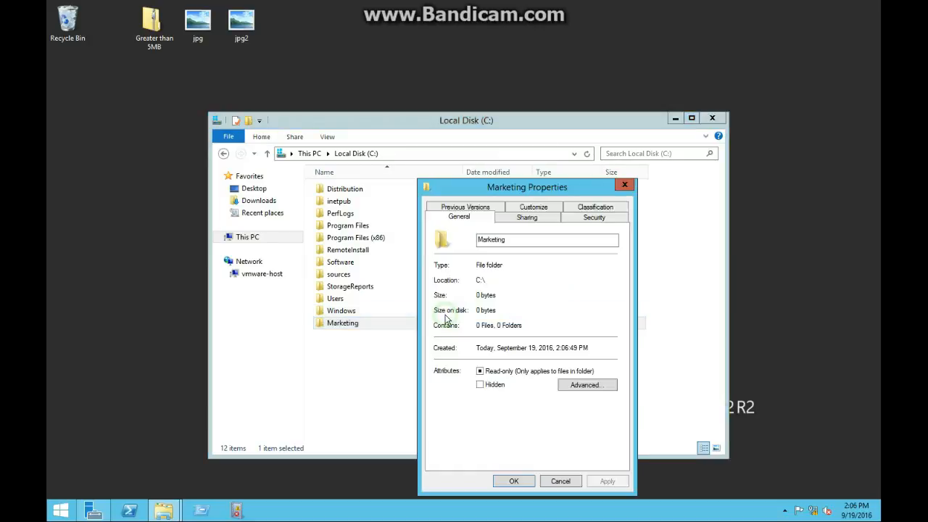
click(516, 221)
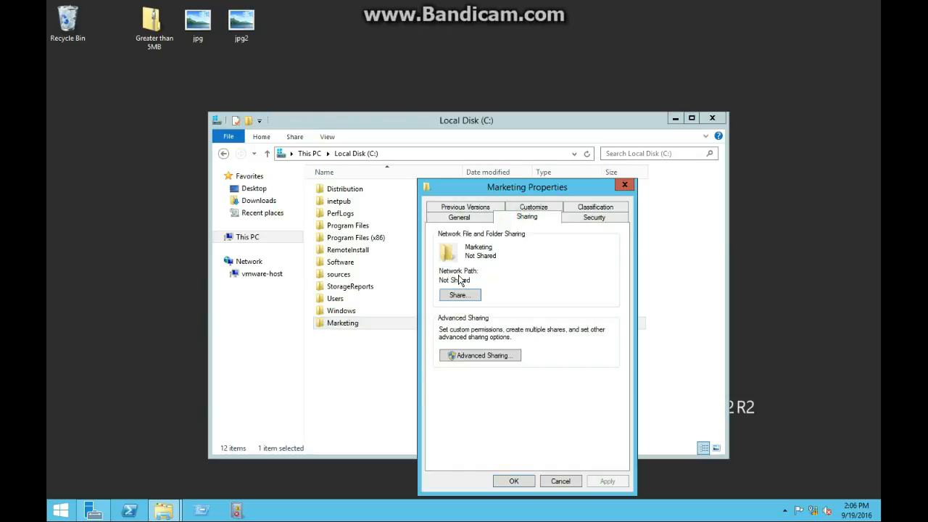
click(479, 355)
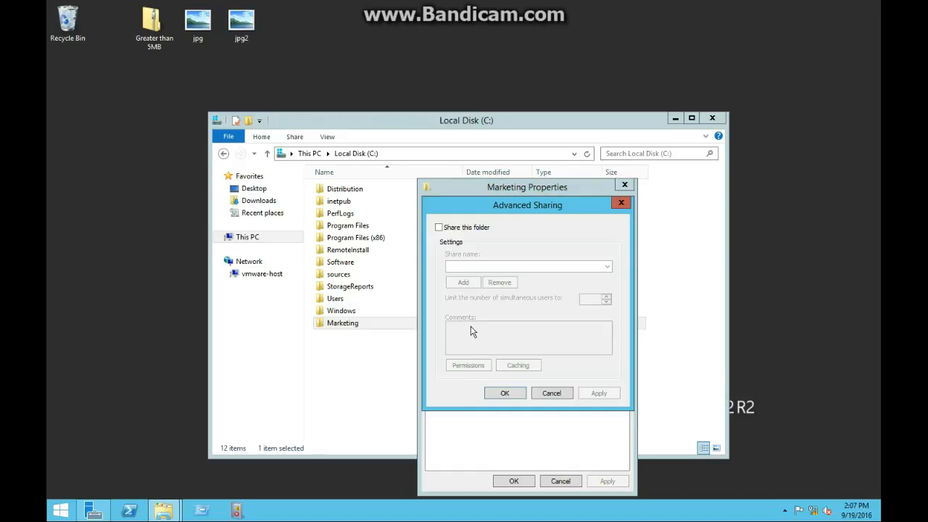
click(467, 229)
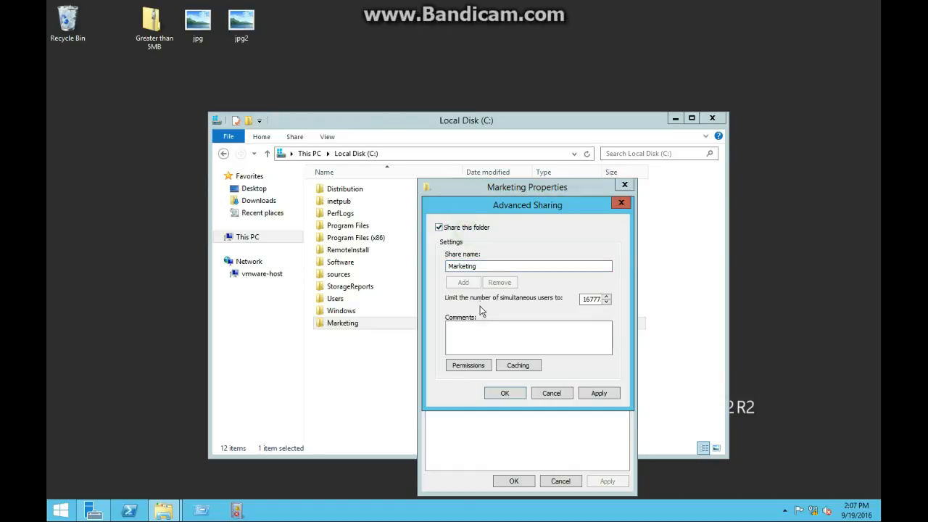
Allow Everyone Full Control in the Marketing share permissions, then apply the sharing settings and close the folder properties
click(482, 368)
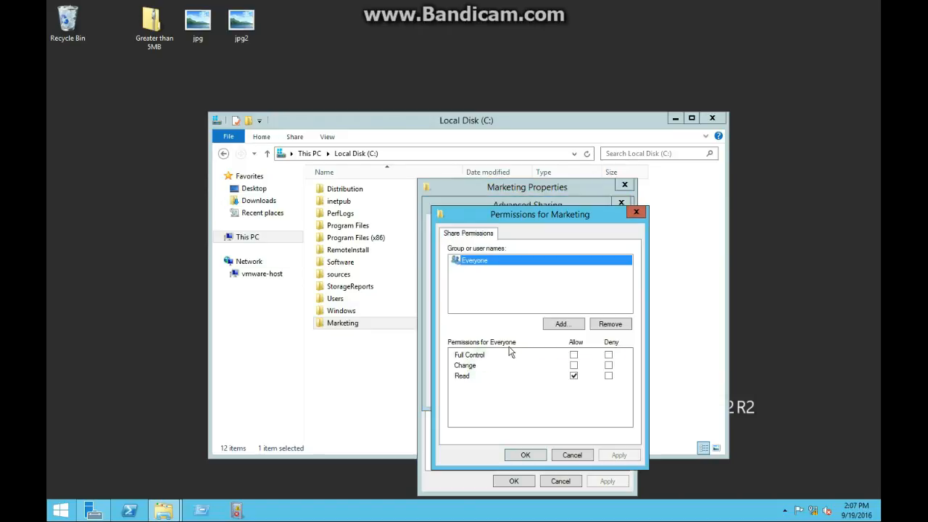
click(574, 354)
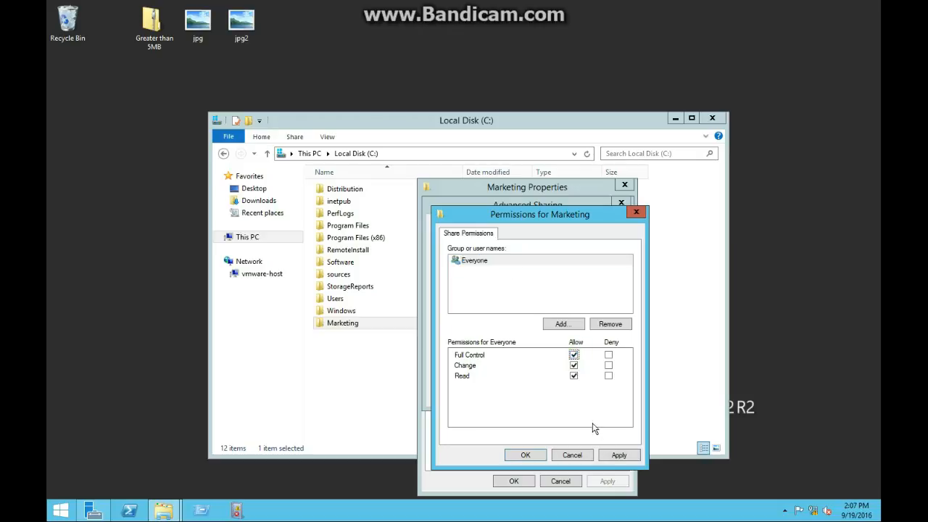
click(618, 454)
click(526, 455)
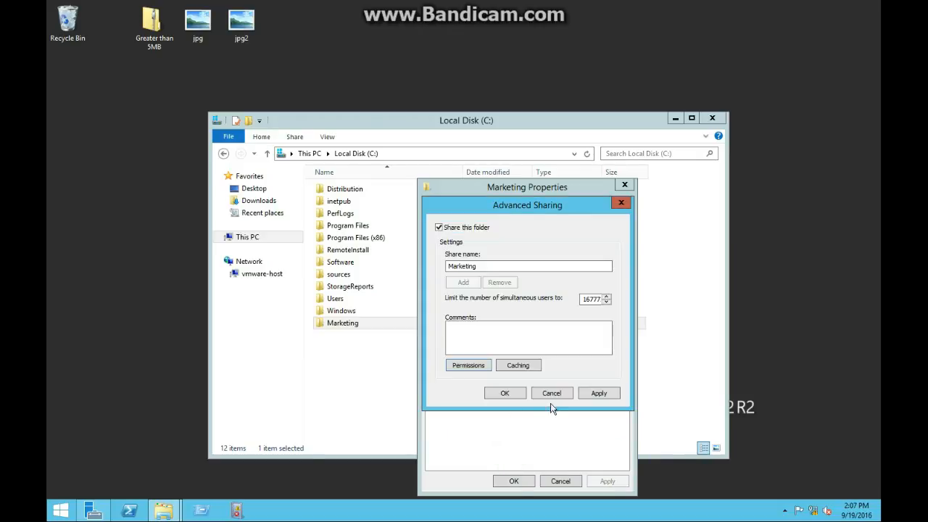
click(610, 394)
click(522, 396)
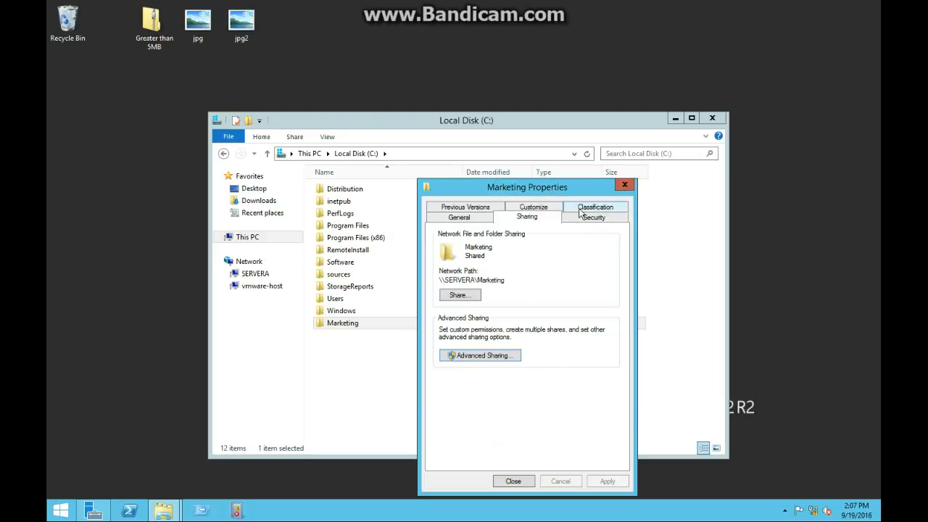
click(621, 186)
Enable quota management on Local Disk (C:), leaving disk usage unlimited
click(308, 152)
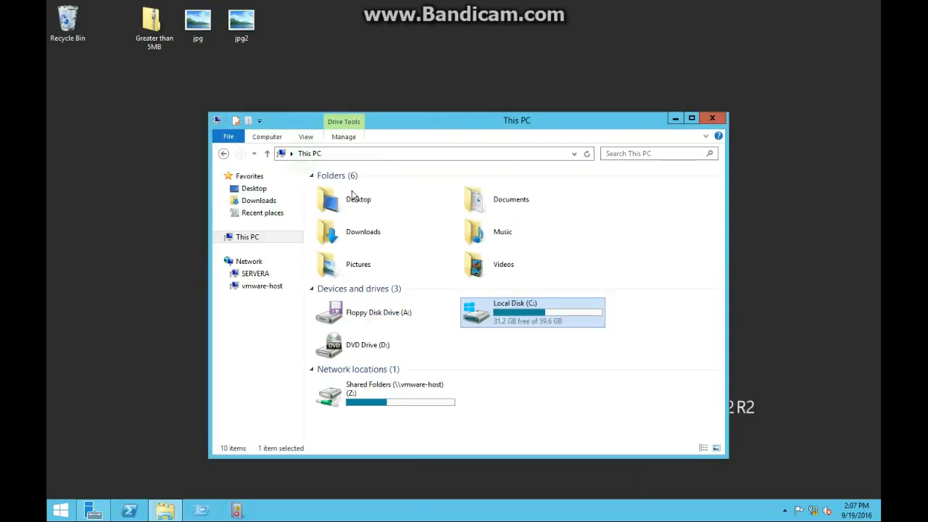
right_click(496, 313)
click(524, 470)
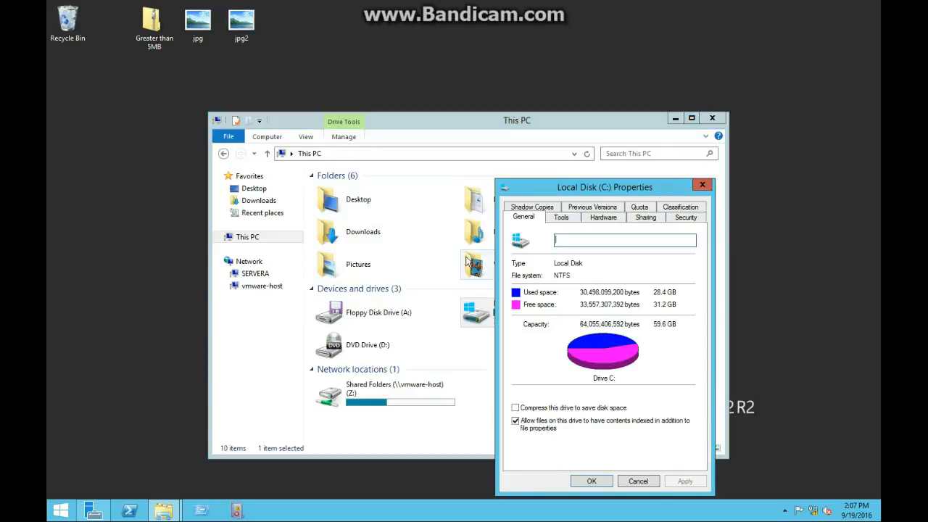
click(643, 208)
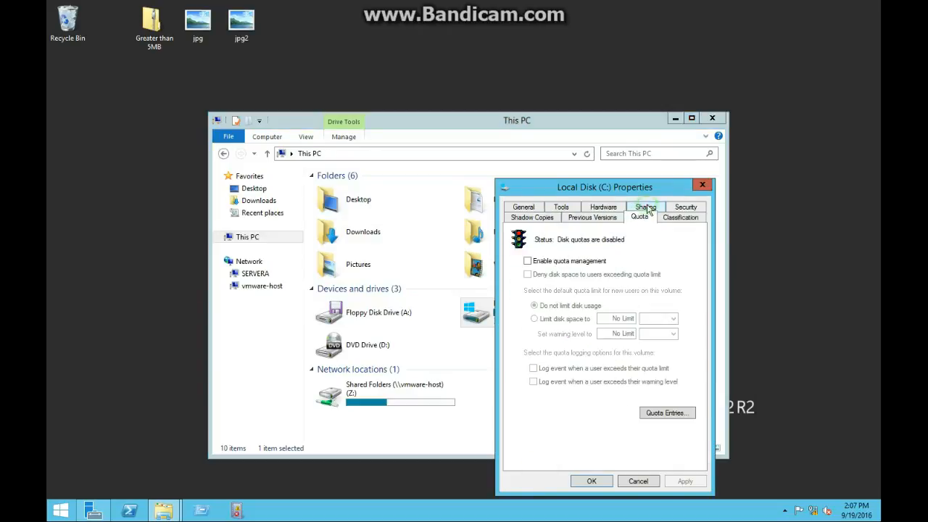
click(551, 263)
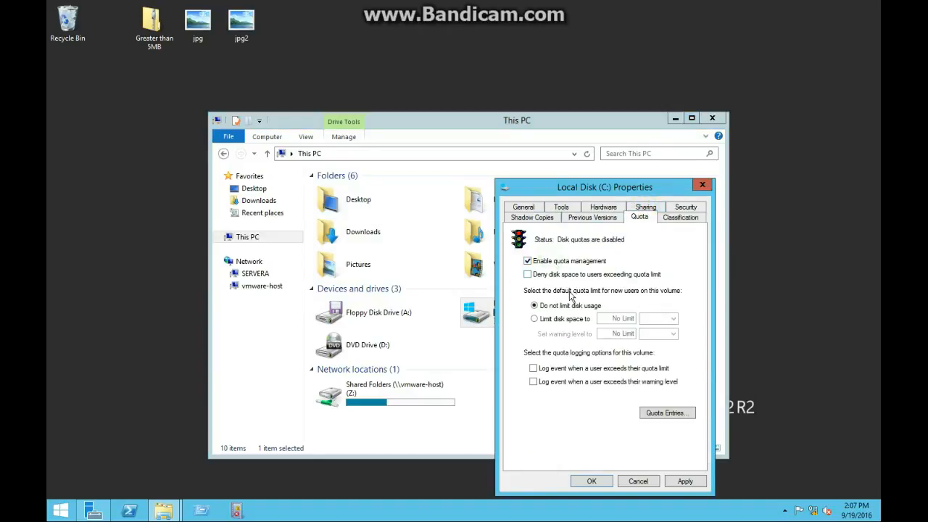
click(671, 482)
click(523, 316)
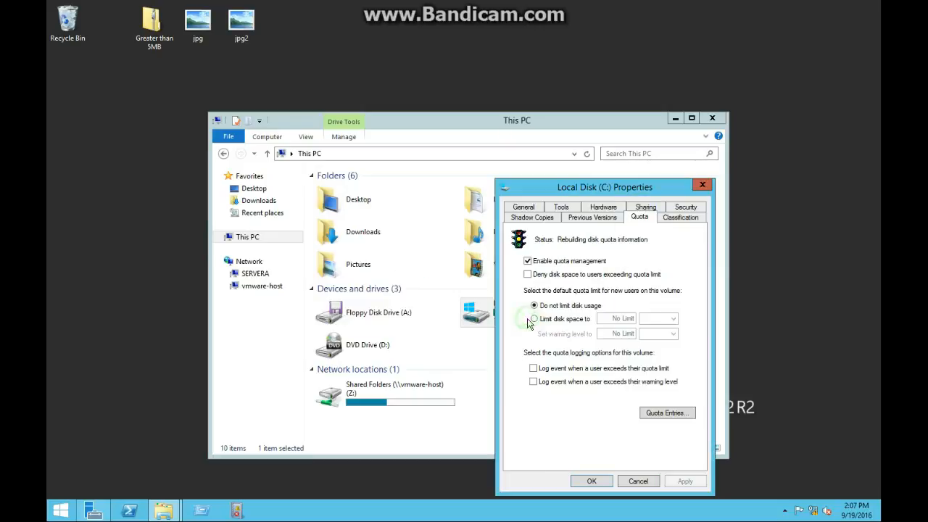
click(590, 481)
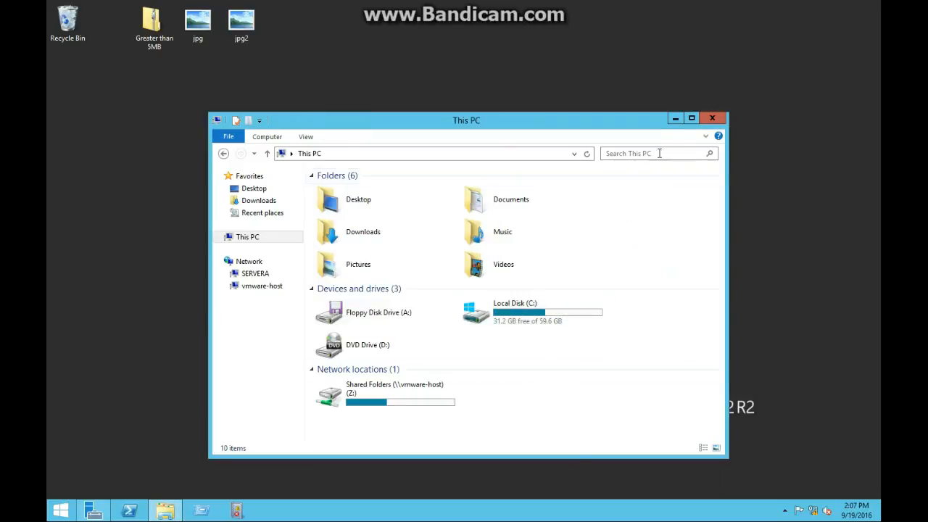
Open File Server Resource Manager from Server Manager and expand Quota Management
click(673, 118)
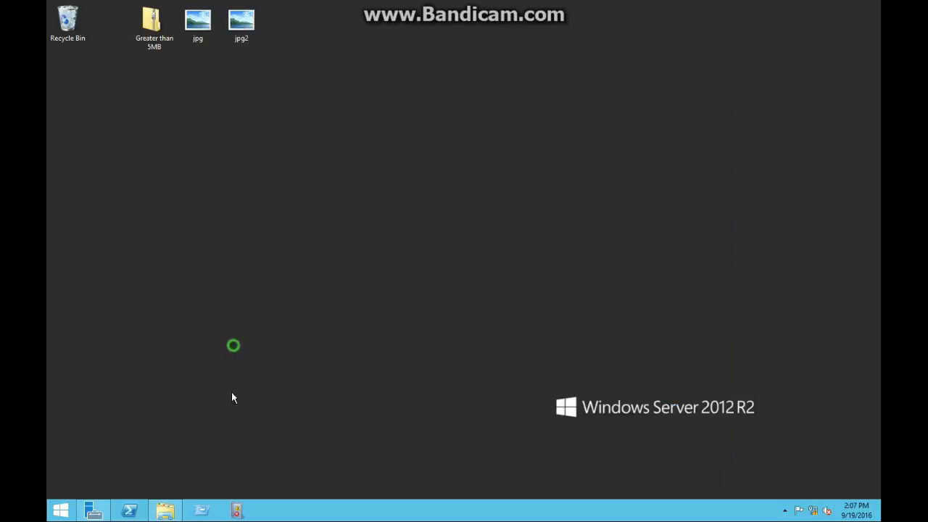
click(94, 511)
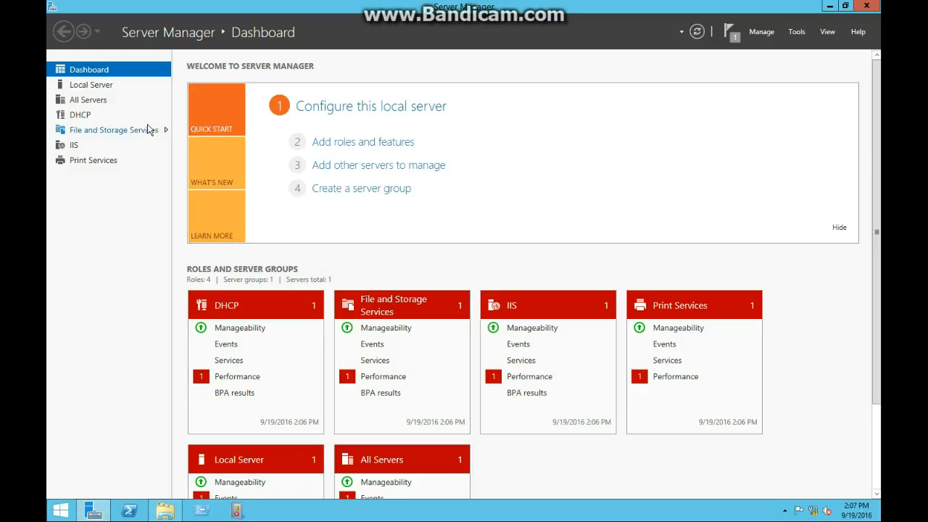
click(766, 36)
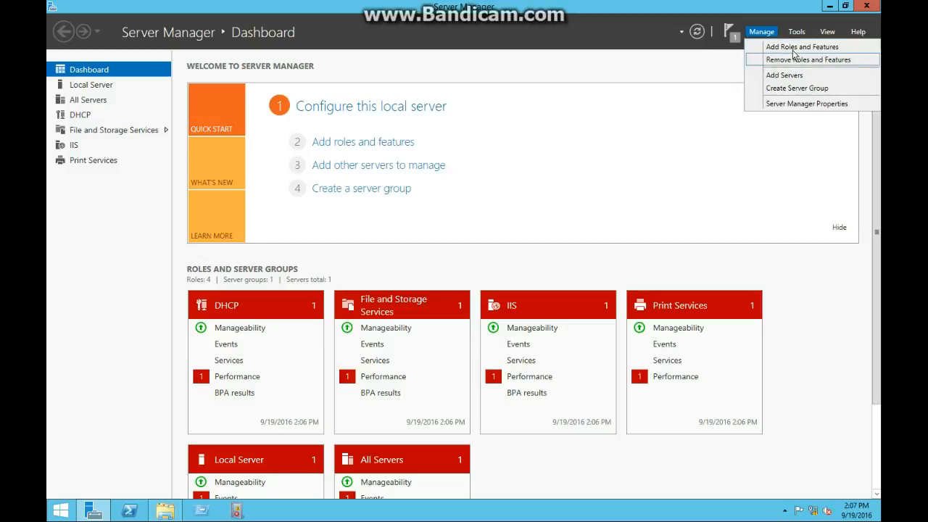
click(795, 31)
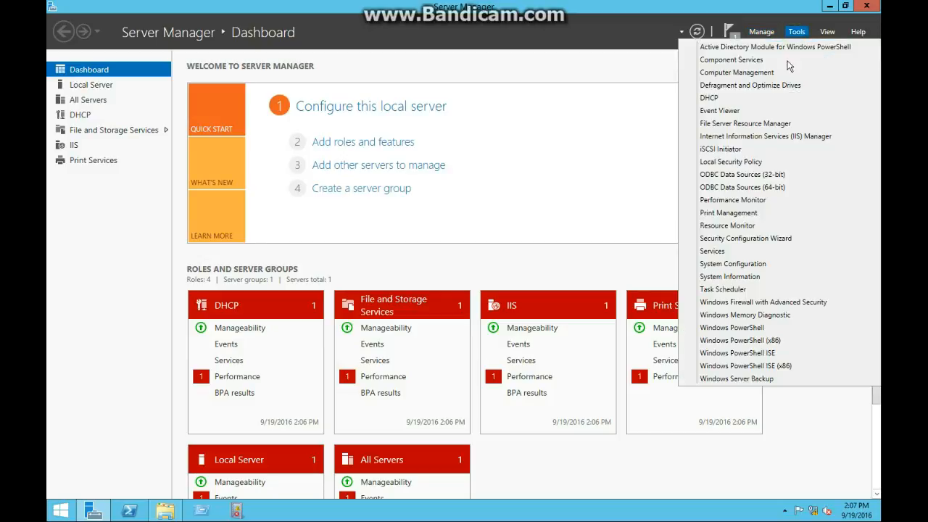
click(756, 123)
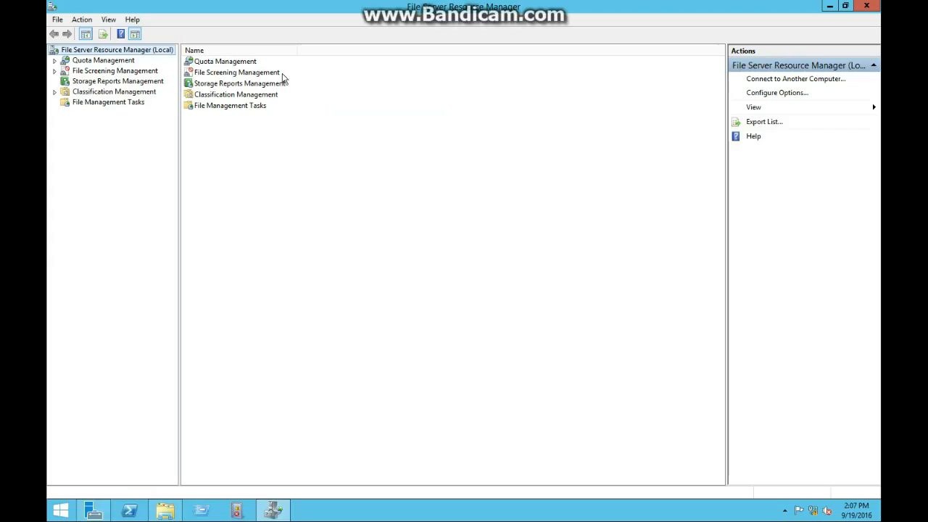
double_click(63, 62)
right_click(89, 62)
click(91, 60)
right_click(85, 74)
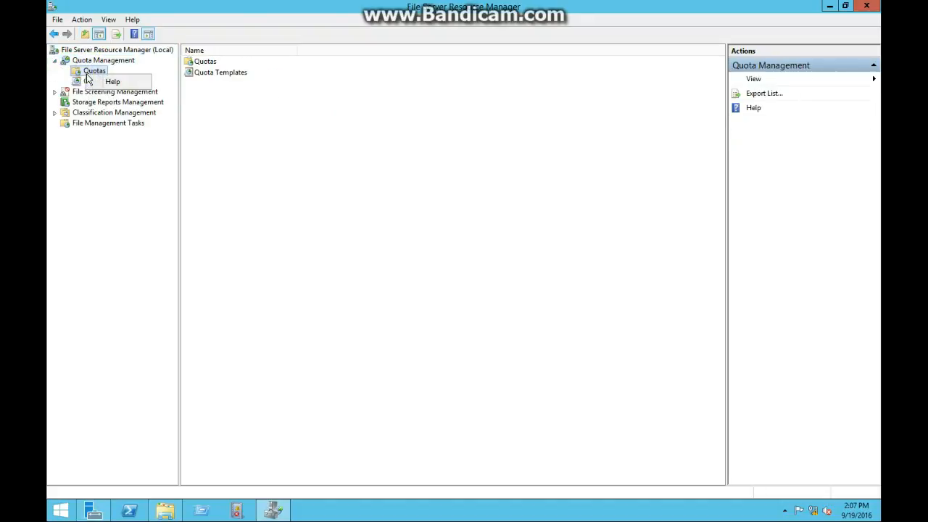
key(Escape)
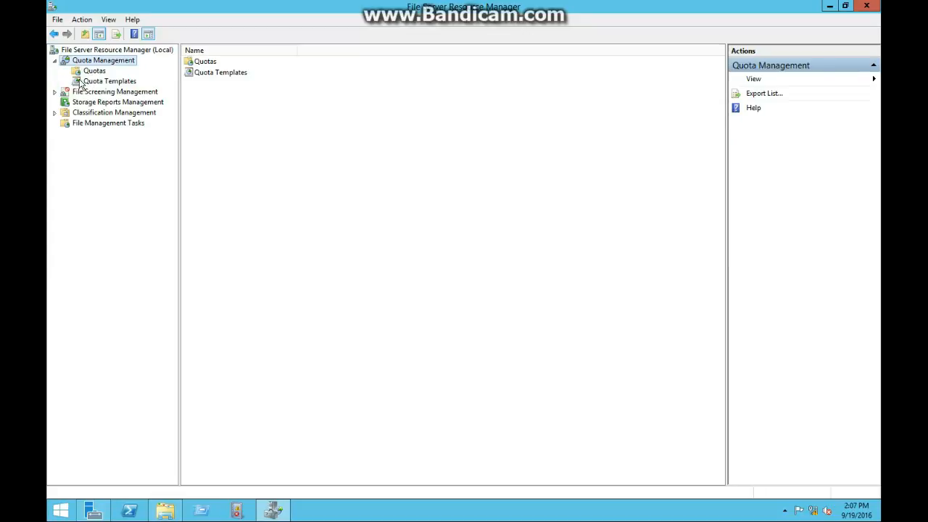
right_click(205, 62)
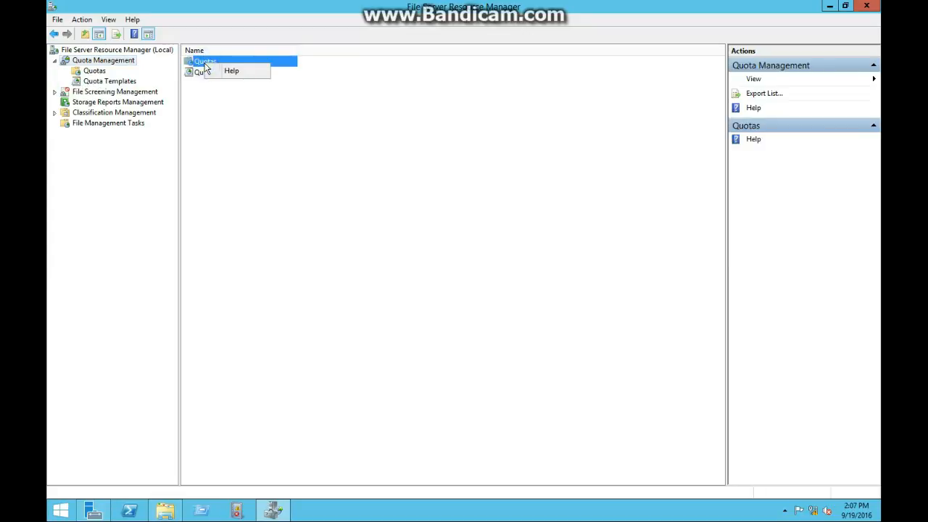
click(273, 196)
Create a quota template named Marketing Template with a 5 MB hard limit
click(107, 81)
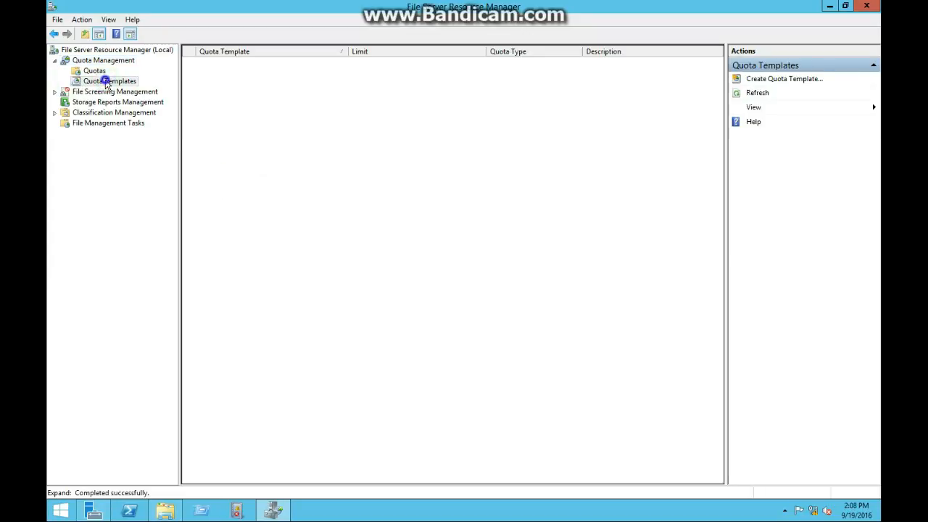
right_click(107, 82)
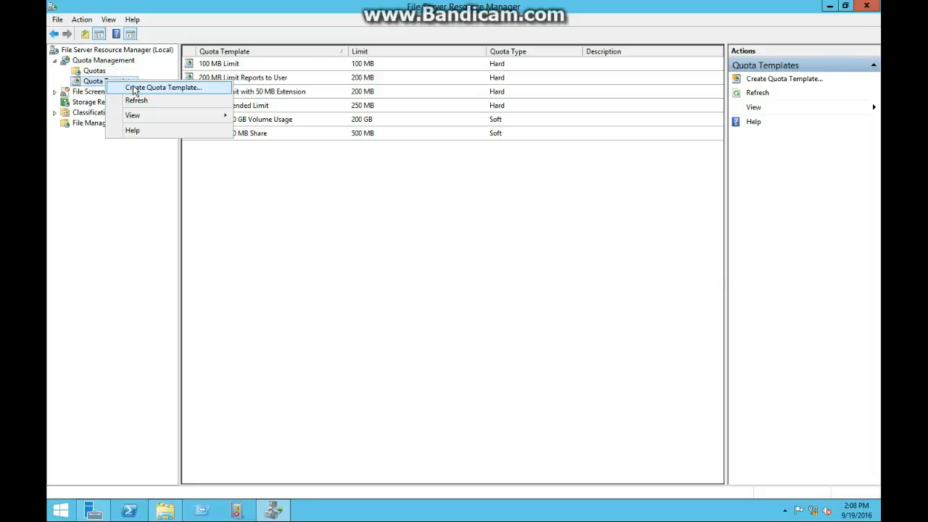
click(135, 88)
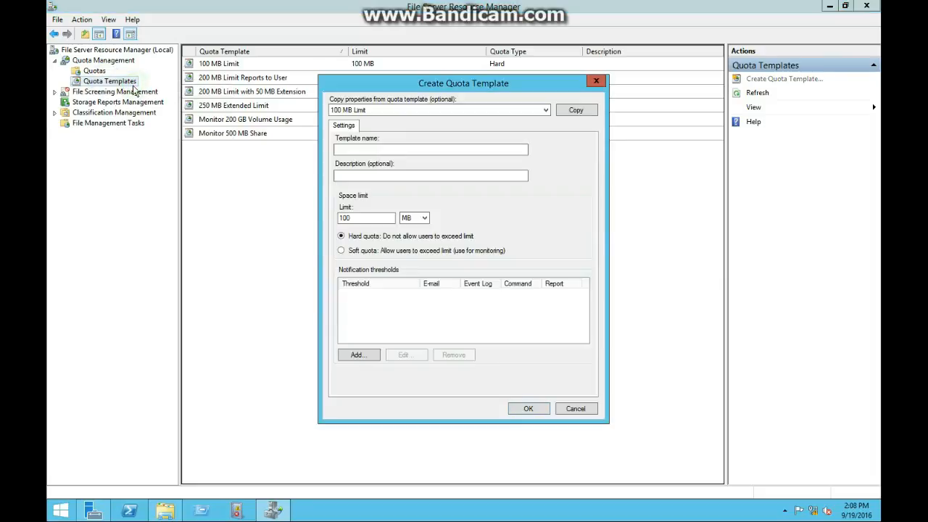
click(379, 150)
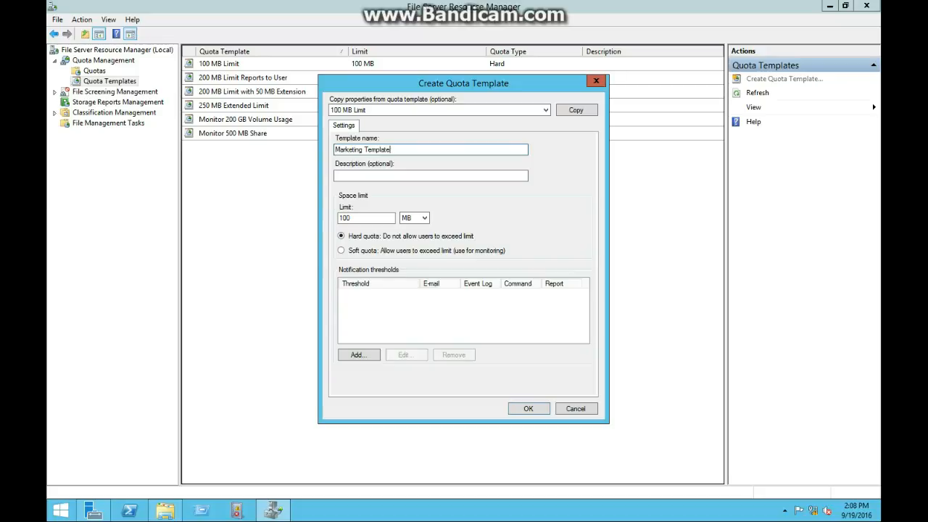
double_click(362, 217)
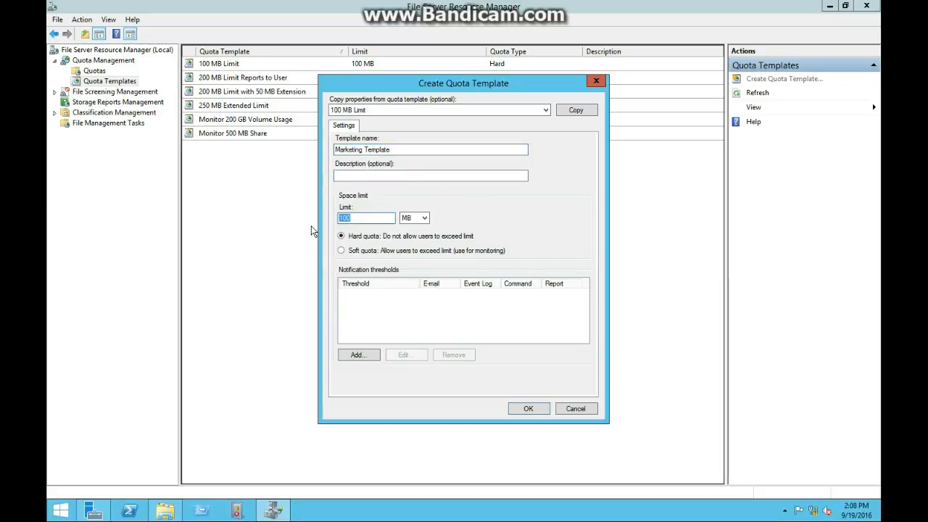
key(Tab)
key(Tab)
key(Return)
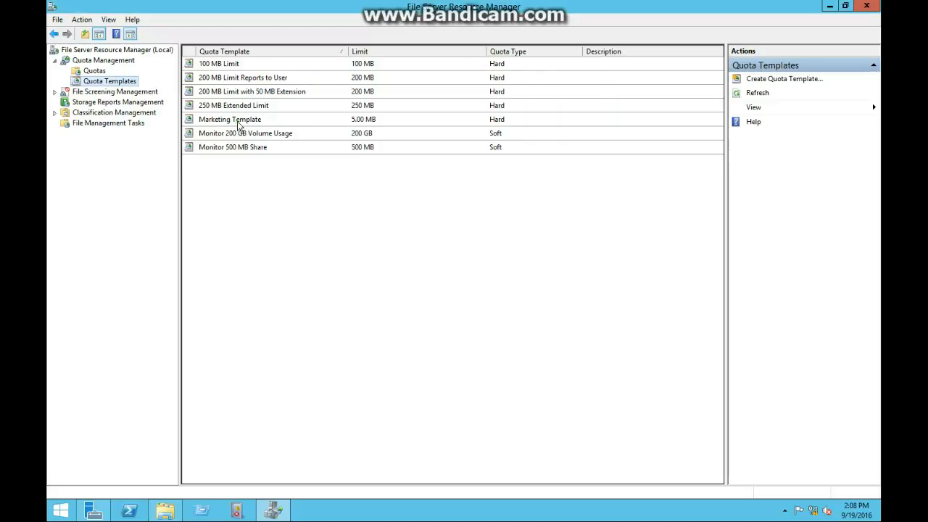
Open the properties of Marketing Template for editing and change it to a soft quota
click(238, 124)
right_click(240, 123)
click(258, 138)
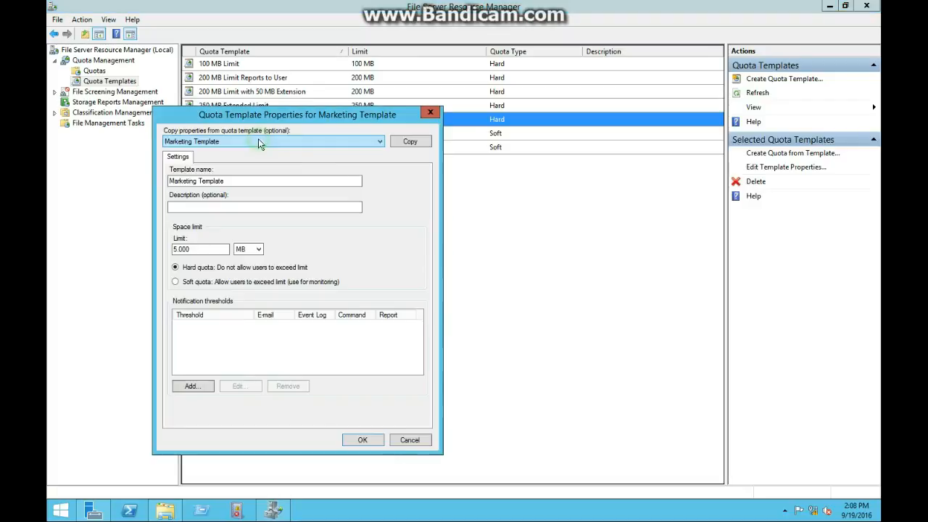
click(209, 280)
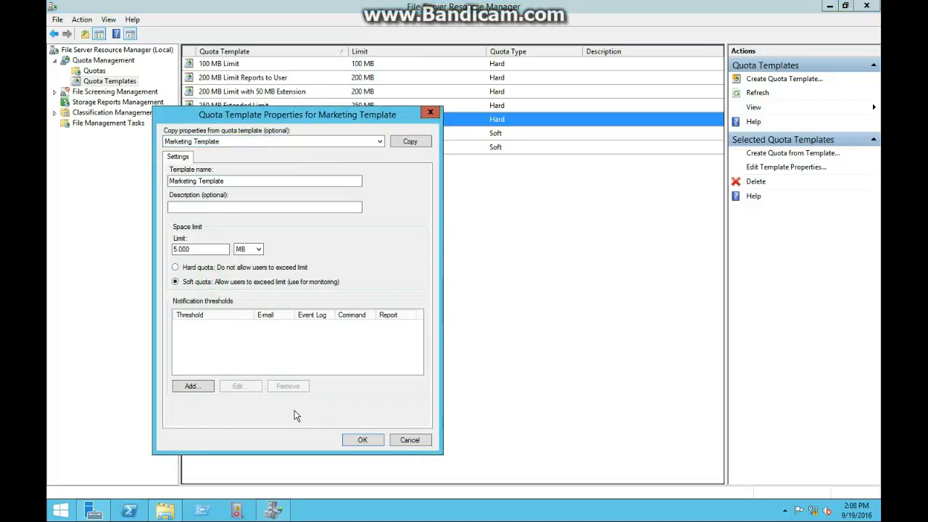
Add an 85% notification threshold to Marketing Template that sends a warning to the event log
click(191, 387)
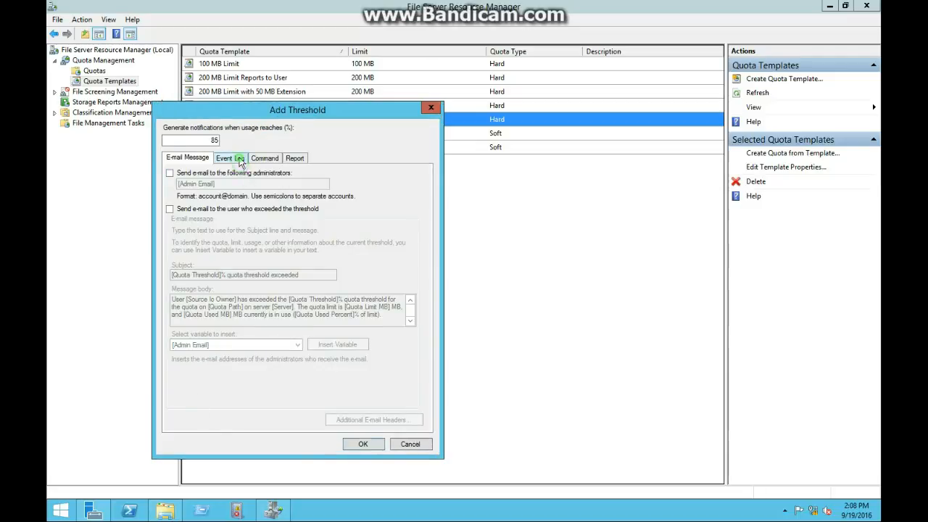
click(230, 158)
click(217, 174)
click(237, 304)
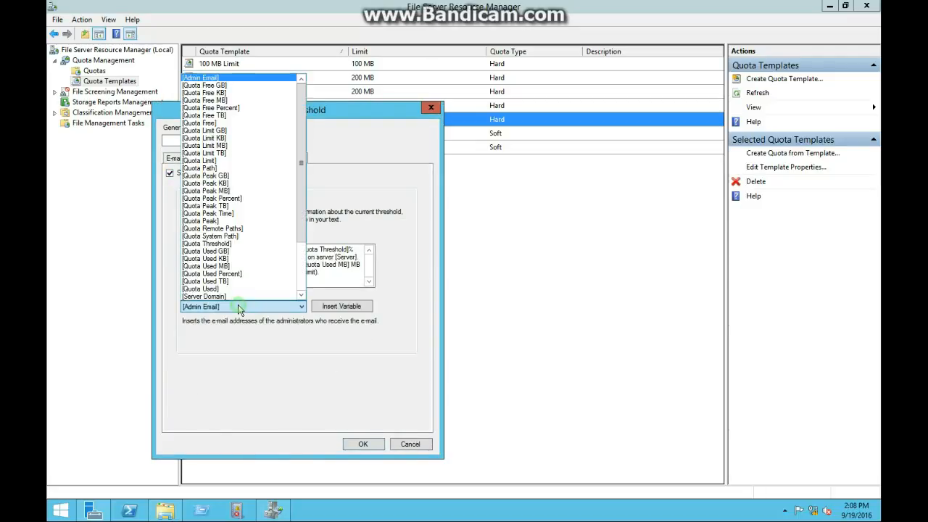
click(238, 305)
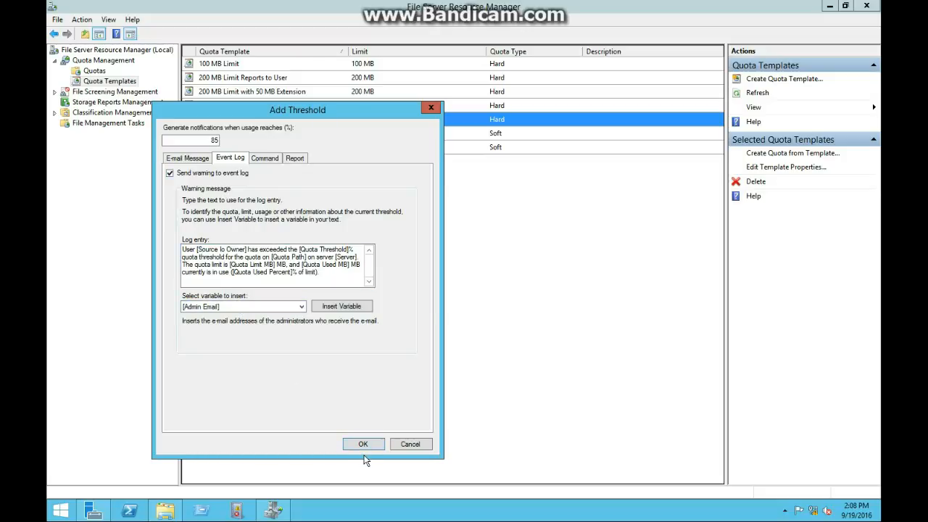
click(242, 306)
scroll(225, 257, down, 3)
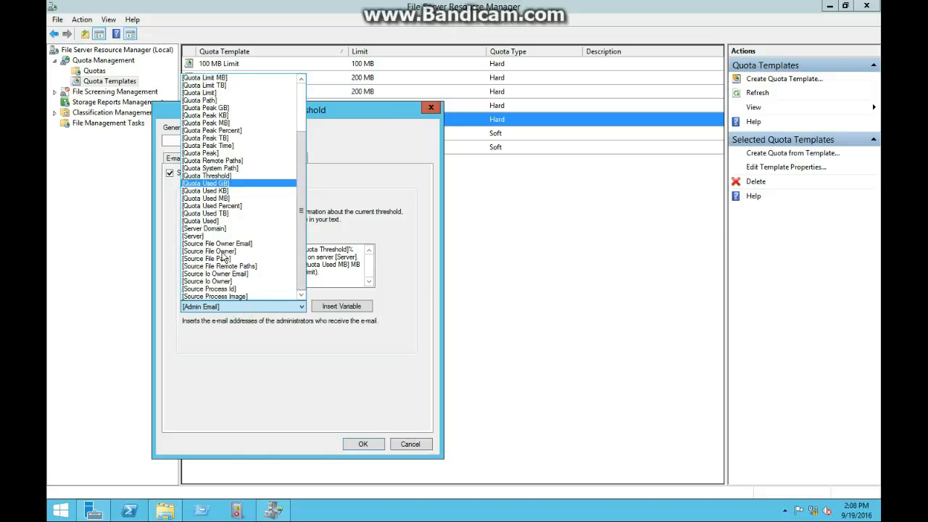
click(273, 355)
click(363, 444)
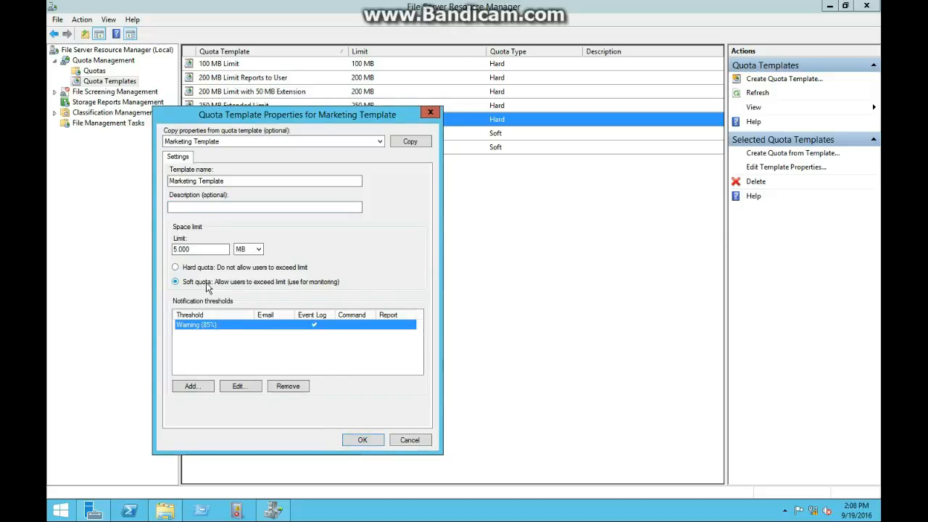
Save the Marketing Template changes and apply the template to all derived quotas
click(362, 439)
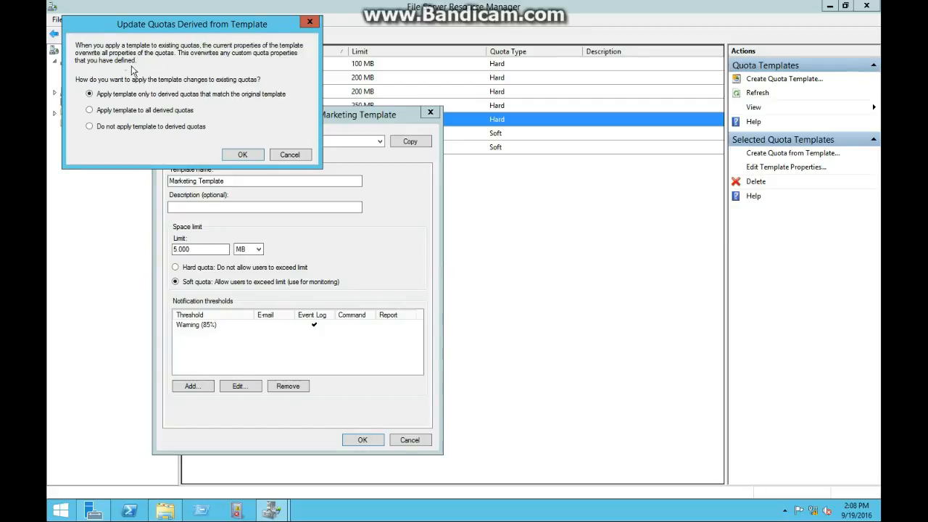
click(174, 110)
click(233, 155)
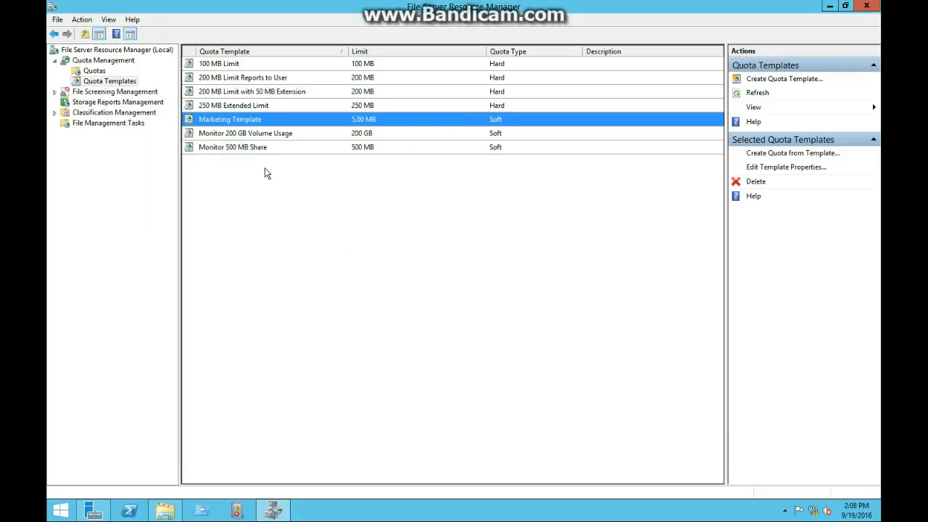
click(302, 121)
Start a new quota and choose the Marketing folder on Local Disk (C:) as its path
click(98, 72)
right_click(100, 74)
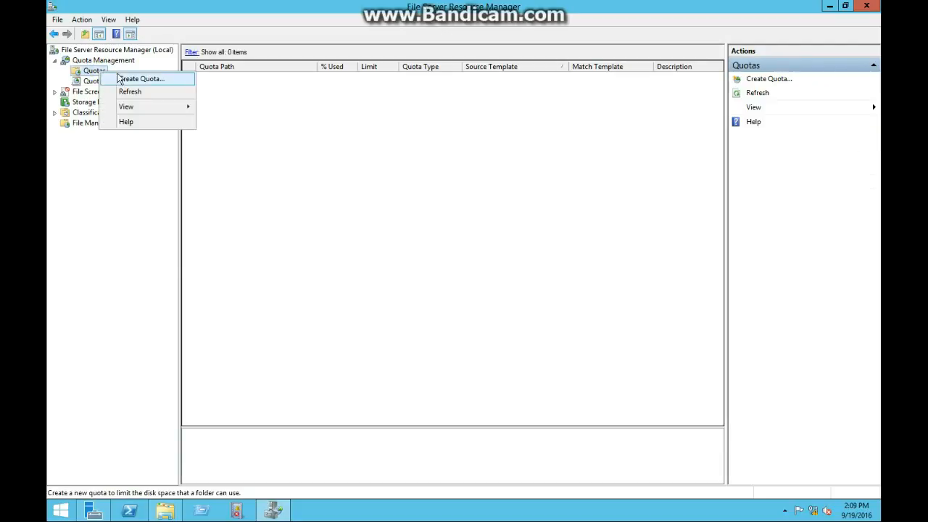
click(137, 77)
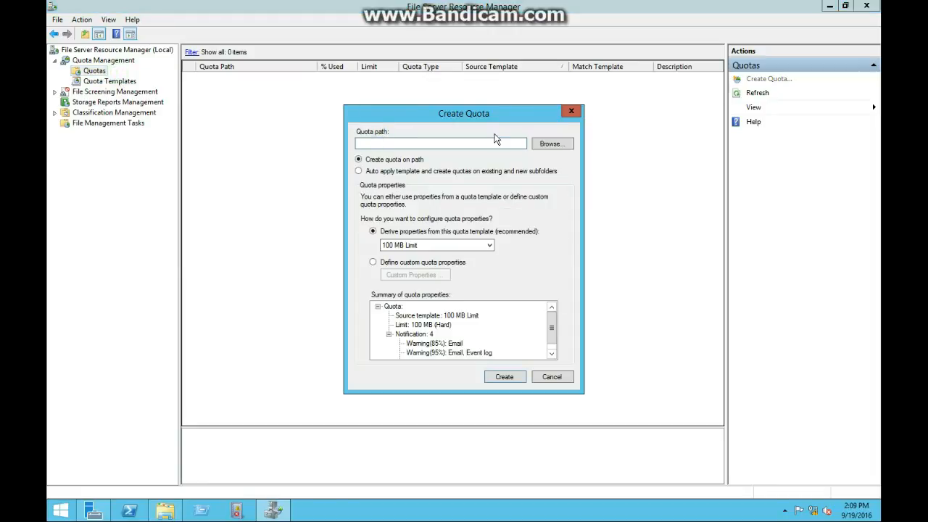
click(551, 144)
drag(542, 252, 540, 283)
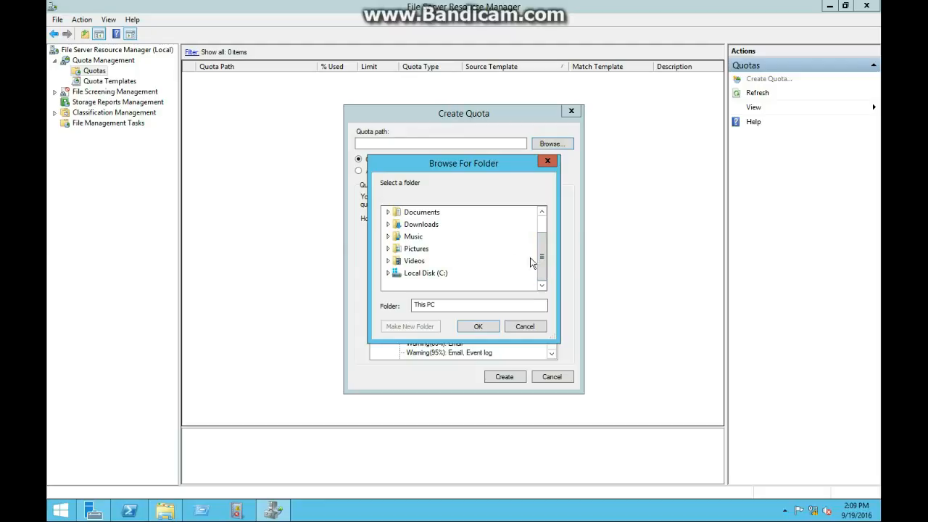
click(387, 272)
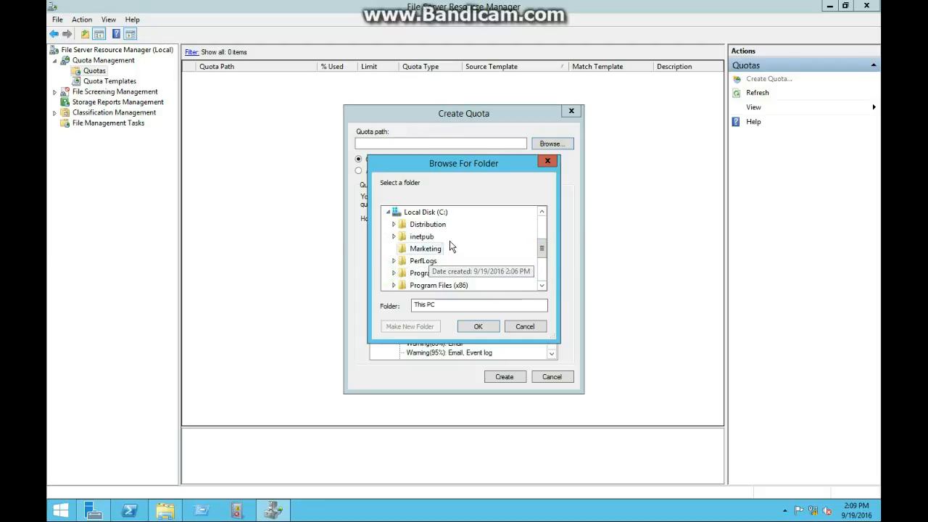
click(425, 248)
click(478, 327)
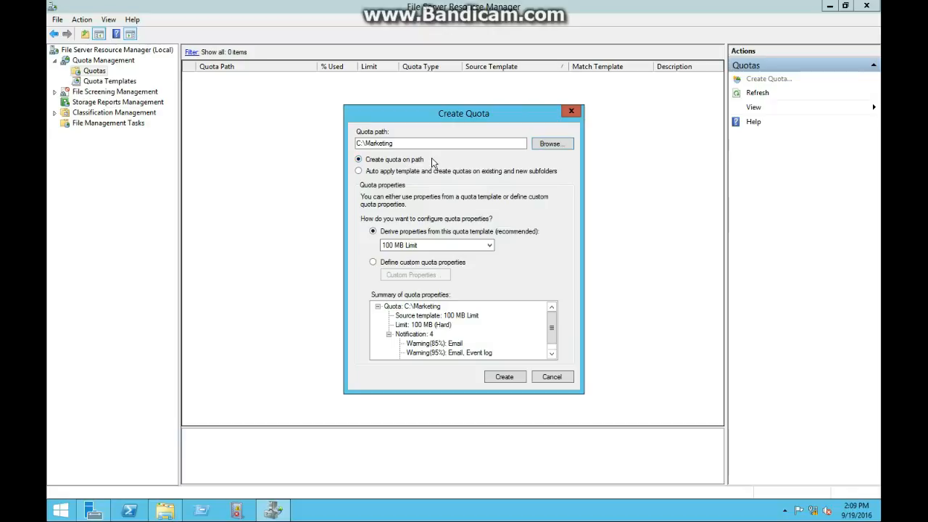
Derive the C:\Marketing quota's properties from Marketing Template and create the quota
click(404, 248)
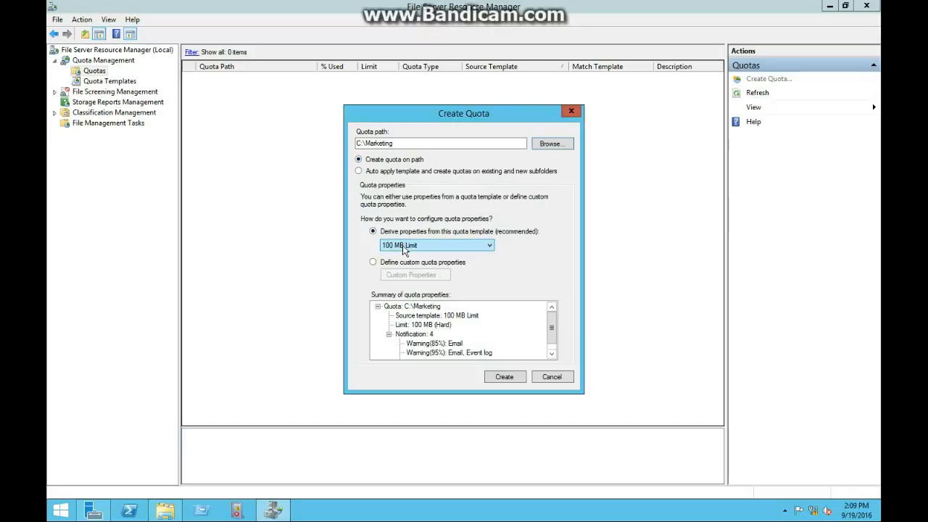
click(402, 247)
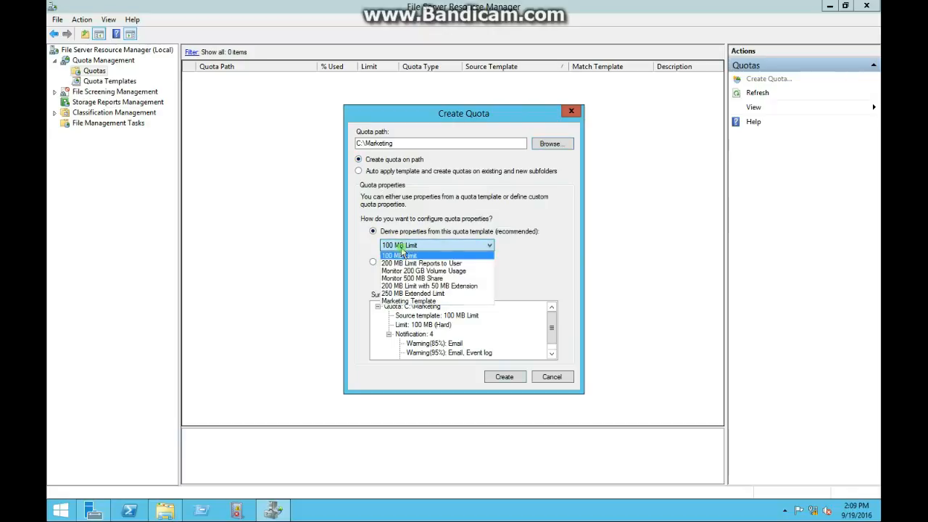
click(407, 301)
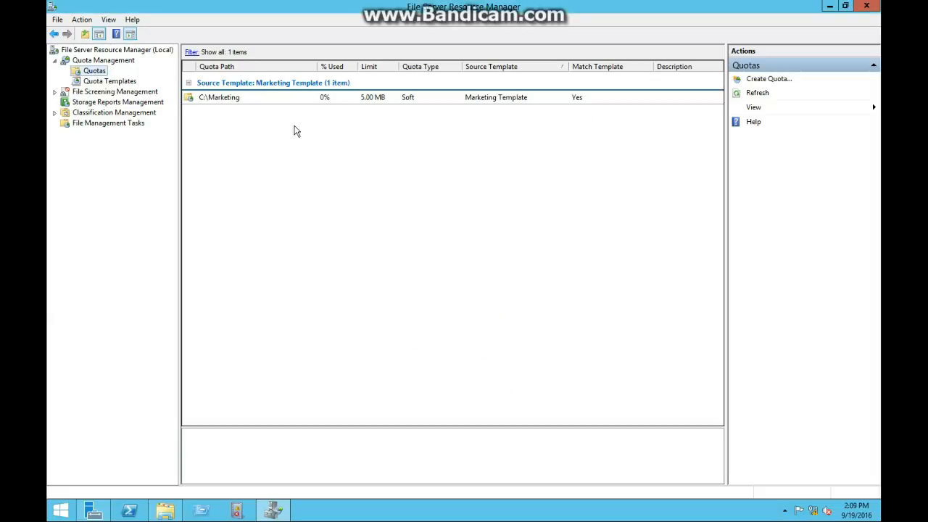
click(281, 165)
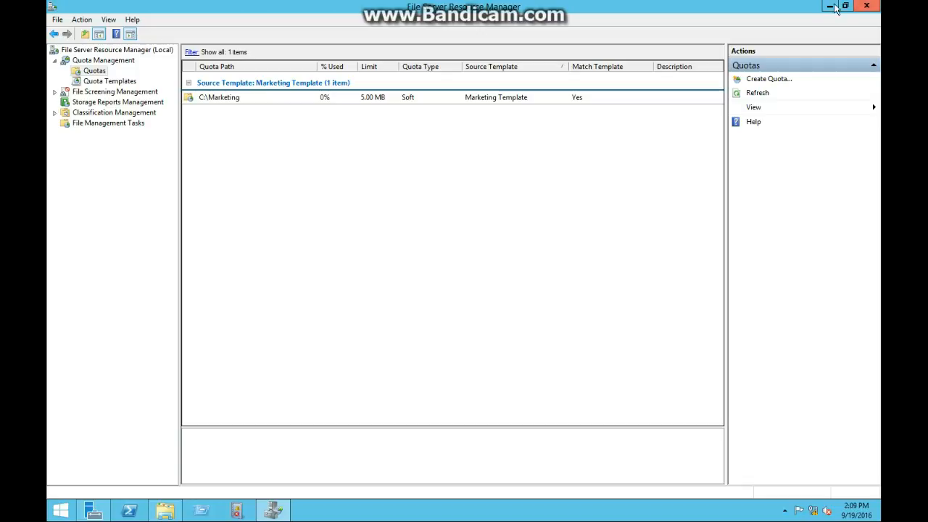
Minimize the open windows and copy the Greater than 5MB compressed folder from the desktop
click(865, 6)
click(829, 6)
click(205, 82)
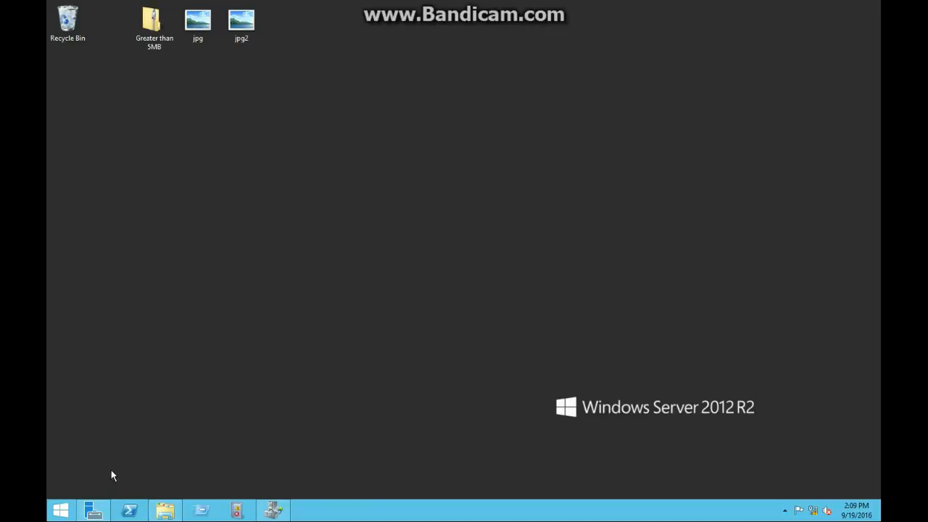
right_click(152, 45)
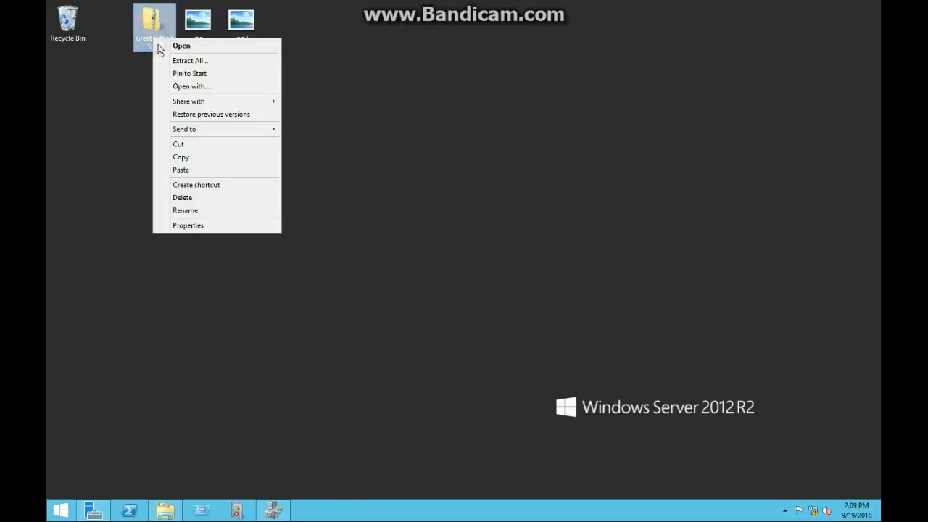
click(182, 155)
click(146, 88)
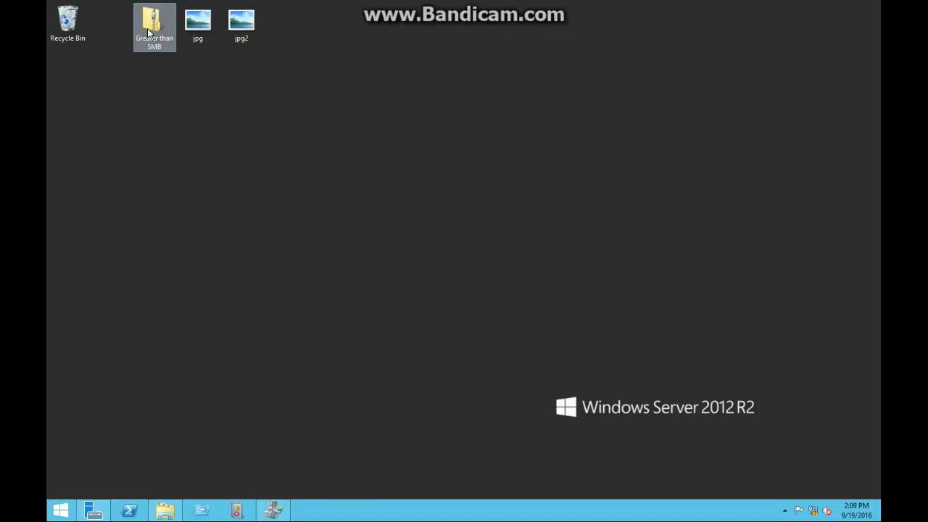
Open C:\Marketing in File Explorer and paste the copied compressed folder there
click(165, 511)
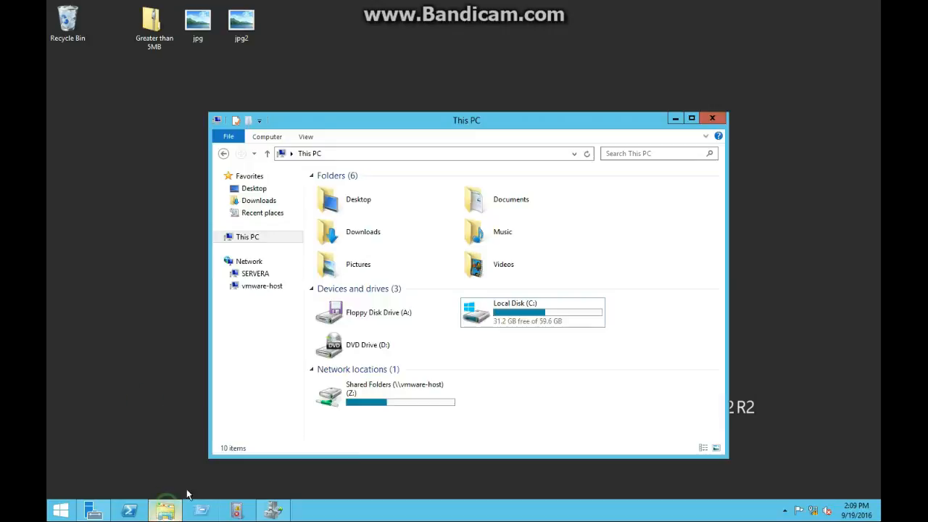
click(482, 309)
double_click(482, 310)
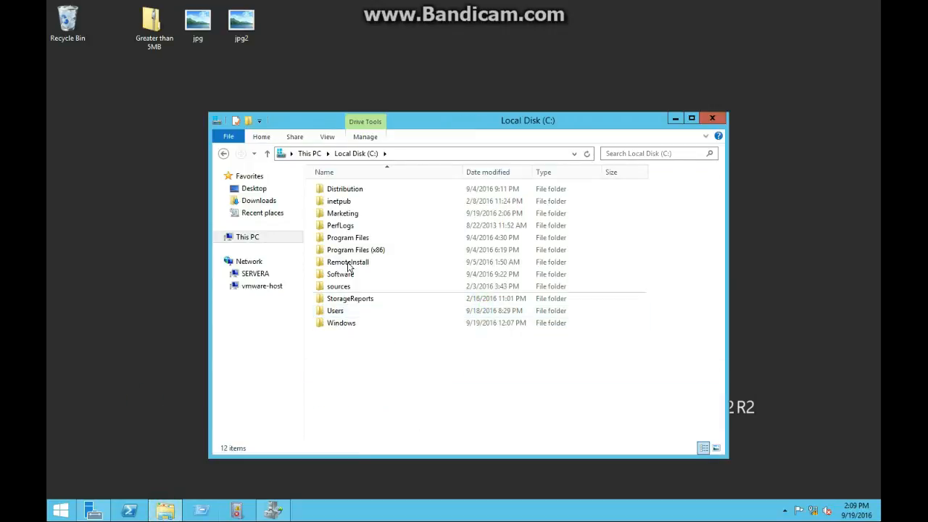
double_click(360, 216)
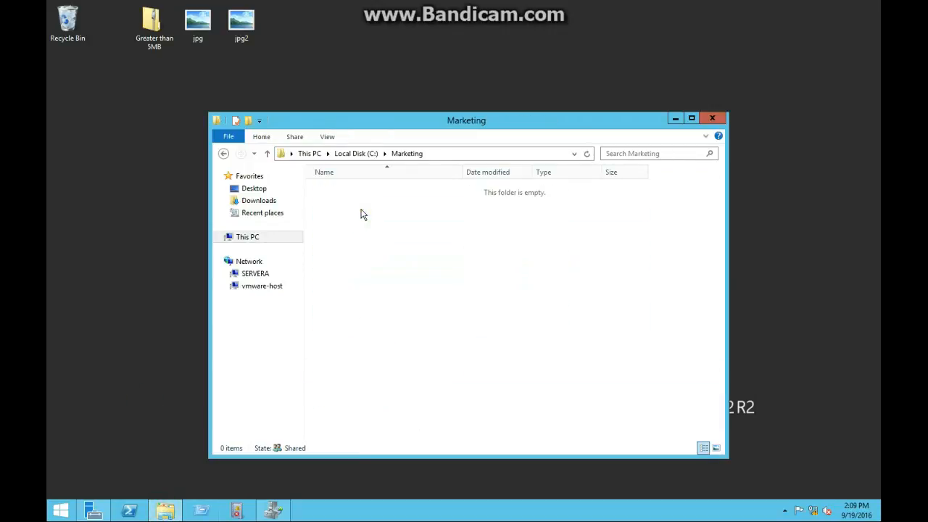
key(ctrl+v)
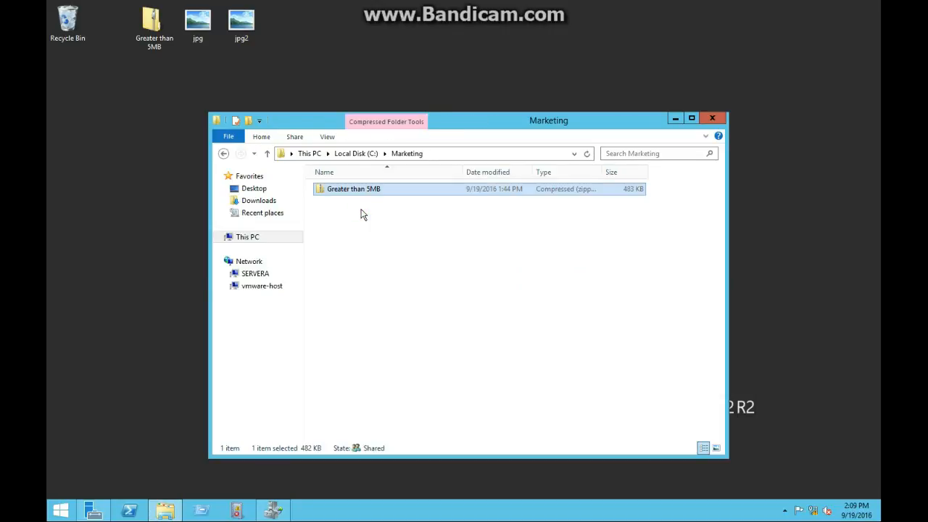
click(361, 213)
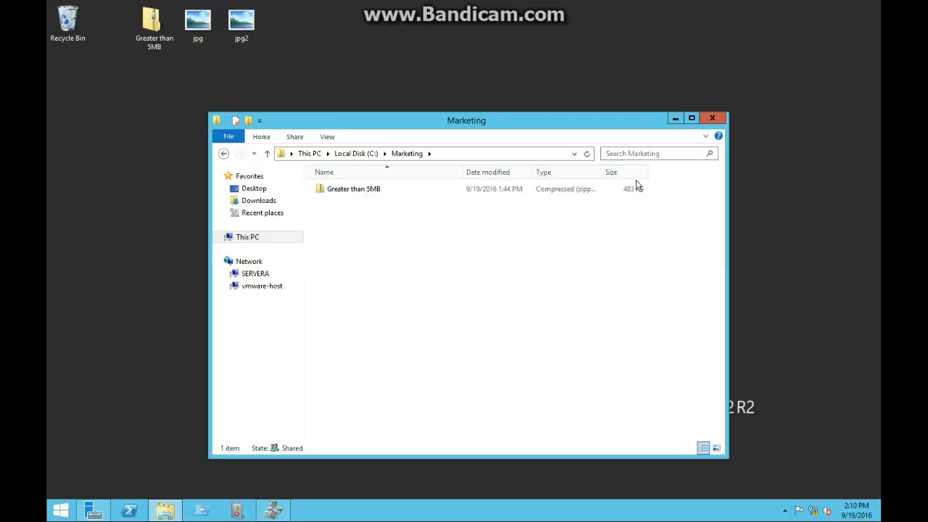
Extract the Greater than 5MB compressed folder from the desktop into the Marketing folder on Local Disk (C:)
click(154, 25)
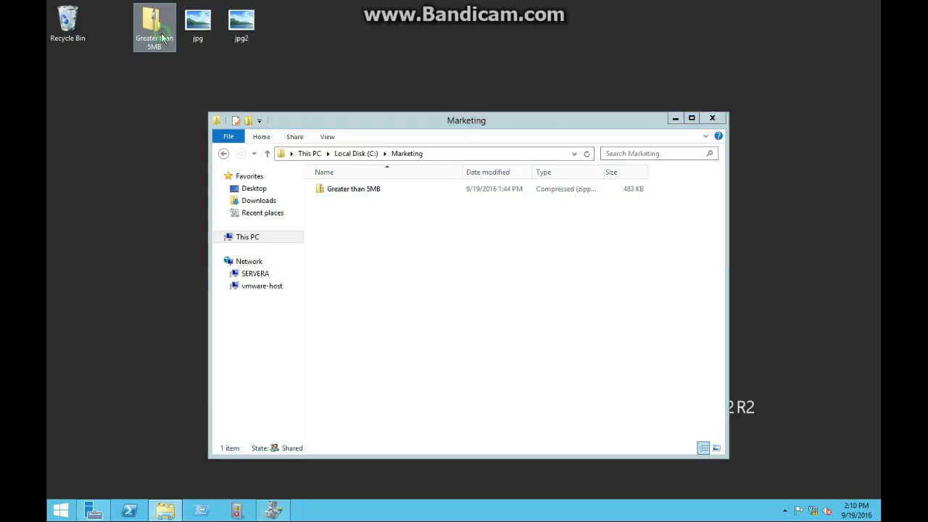
right_click(162, 34)
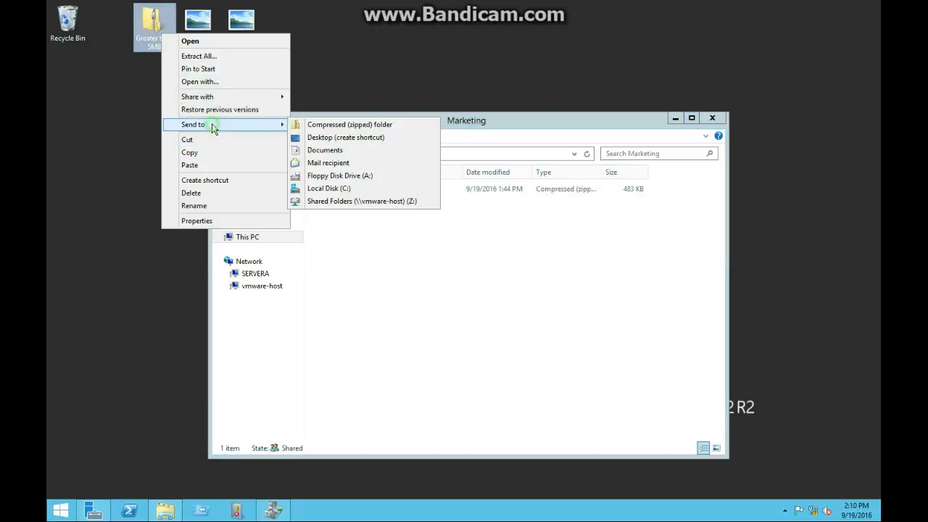
click(223, 59)
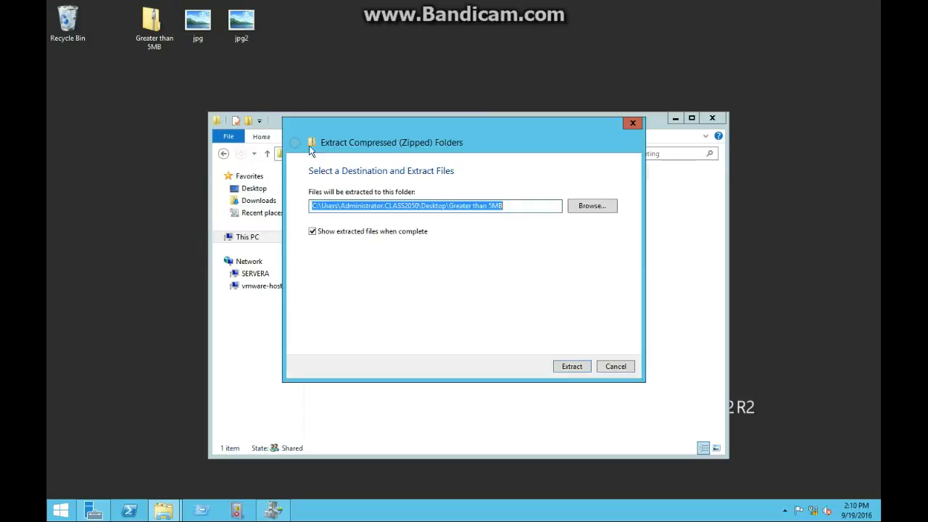
click(580, 207)
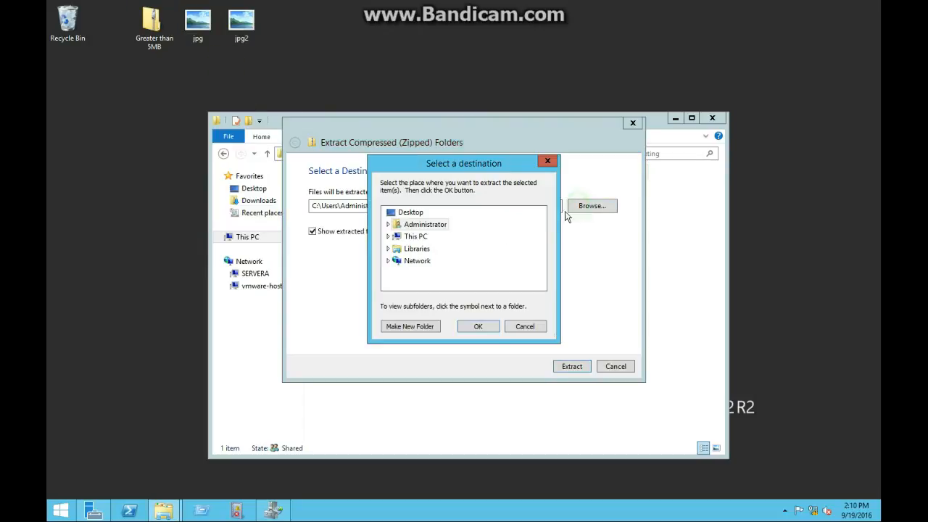
click(386, 240)
drag(546, 238, 546, 263)
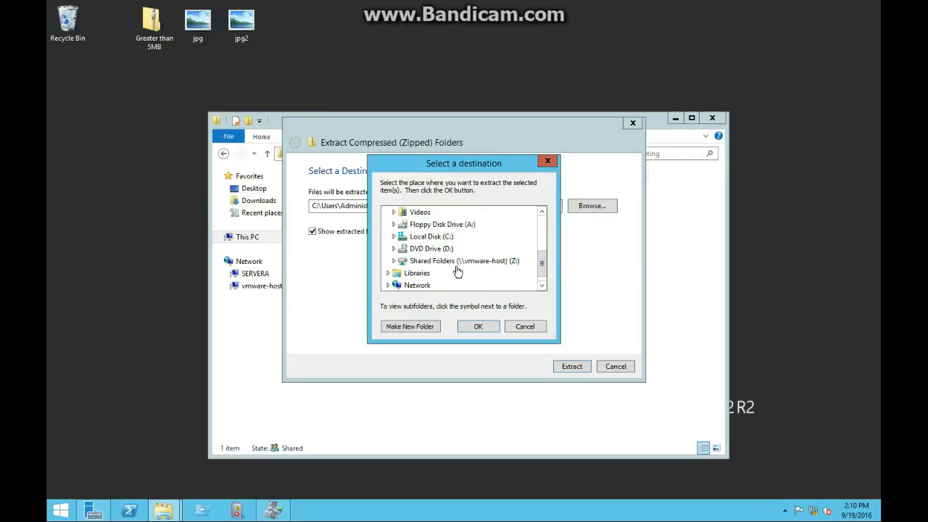
click(394, 236)
click(431, 248)
click(477, 326)
click(580, 367)
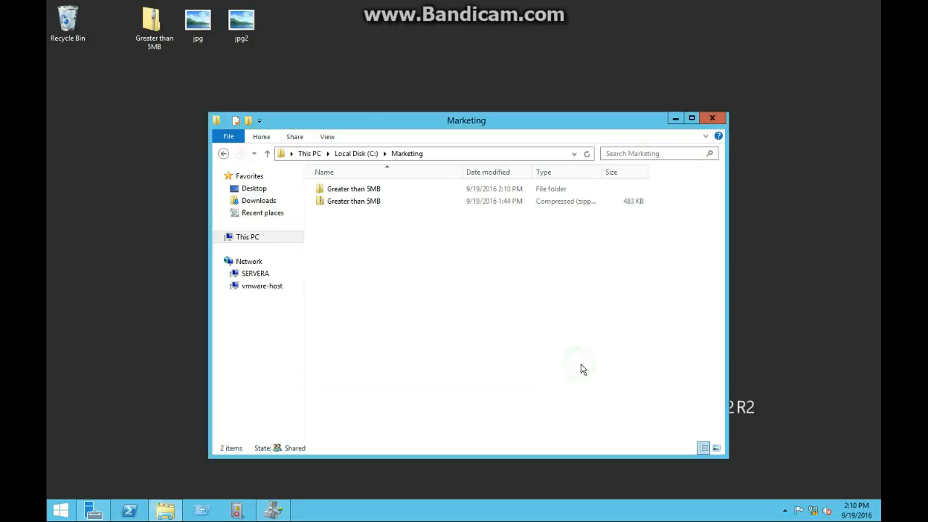
Check the size of the extracted Greater than 5MB folder in its properties, and minimize the Marketing window
right_click(350, 191)
click(389, 375)
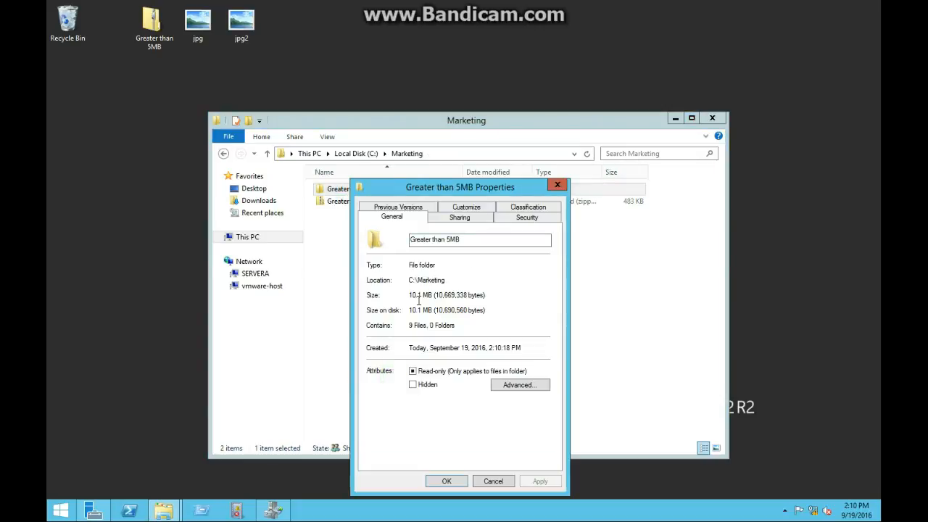
click(557, 185)
click(389, 202)
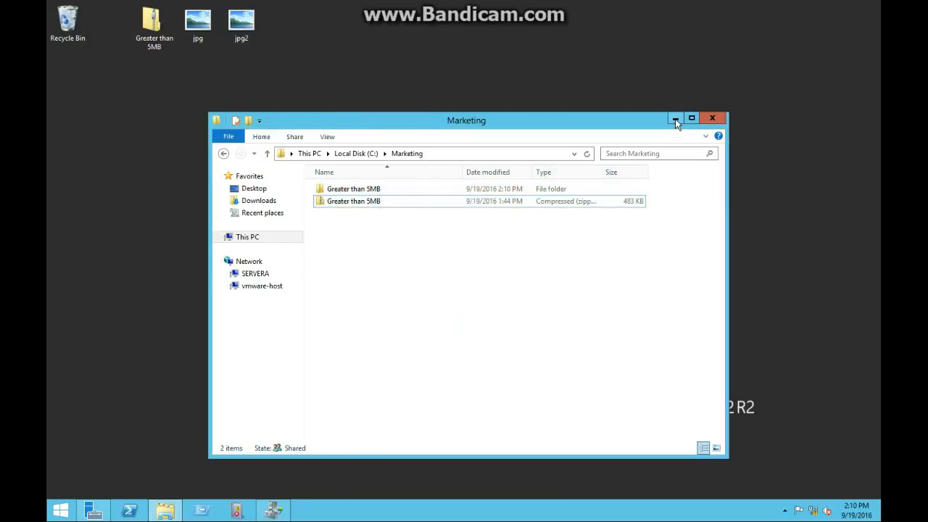
click(674, 119)
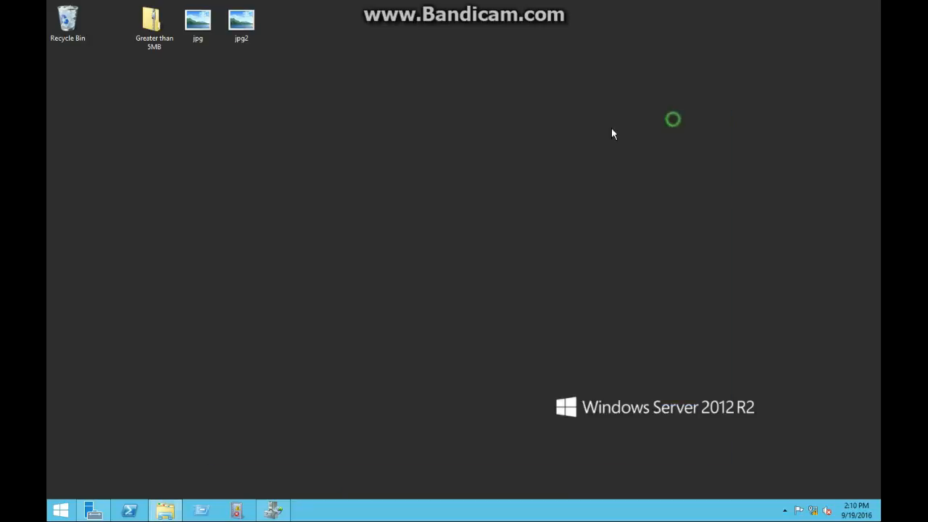
Examine the latest SRMSVC warning about the Marketing quota in Event Viewer's Application log, and minimize Event Viewer
click(239, 509)
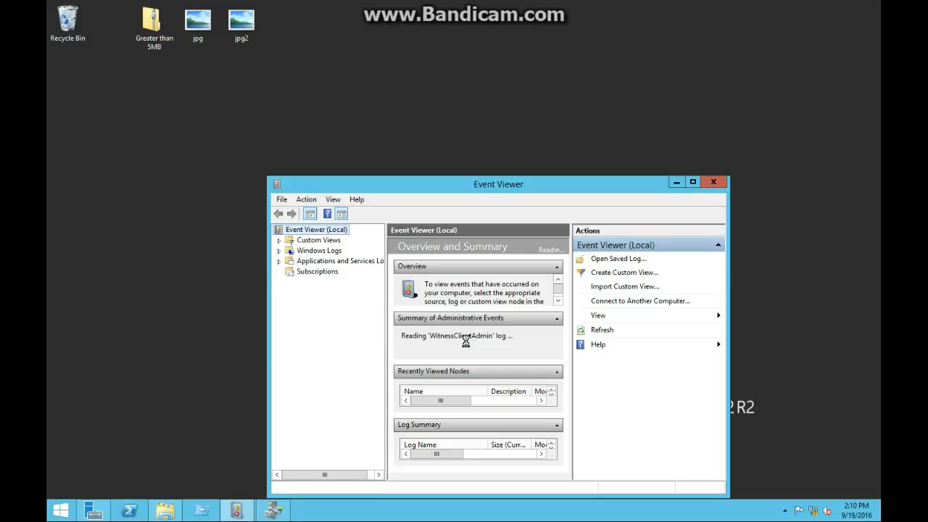
click(278, 250)
click(316, 252)
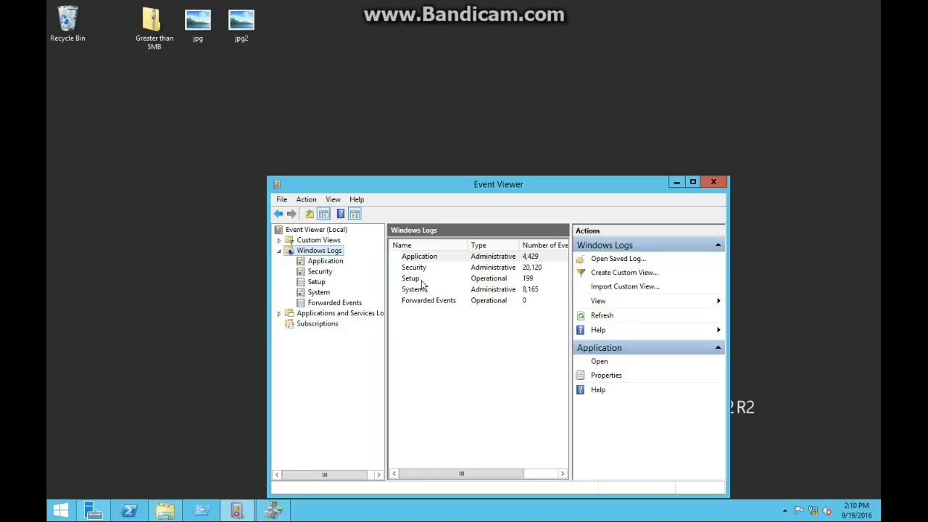
click(316, 261)
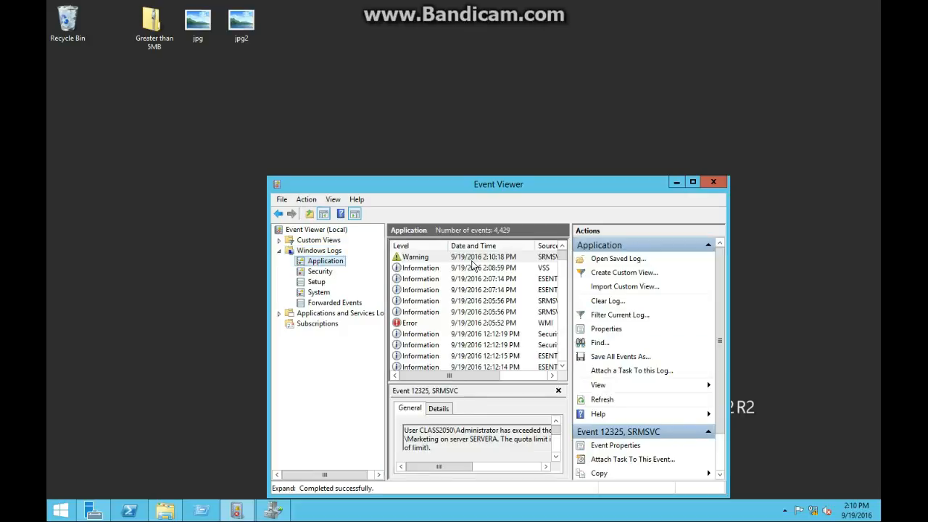
click(692, 182)
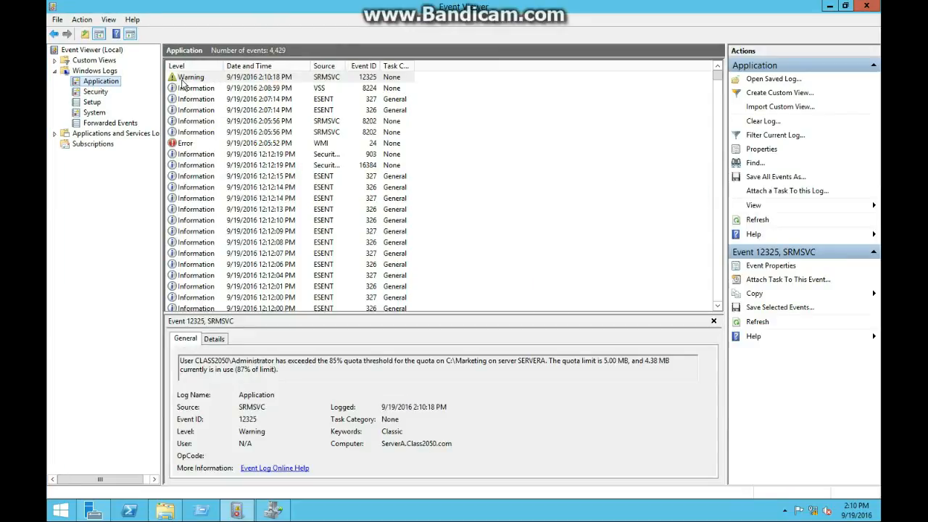
click(187, 357)
click(269, 357)
mouse_move(289, 369)
mouse_down()
mouse_move(405, 355)
mouse_move(288, 360)
mouse_up()
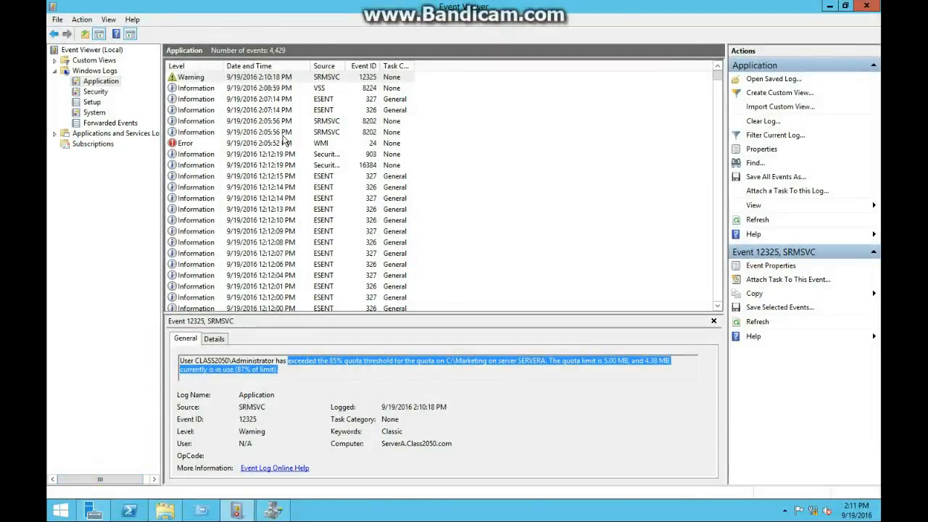
click(829, 6)
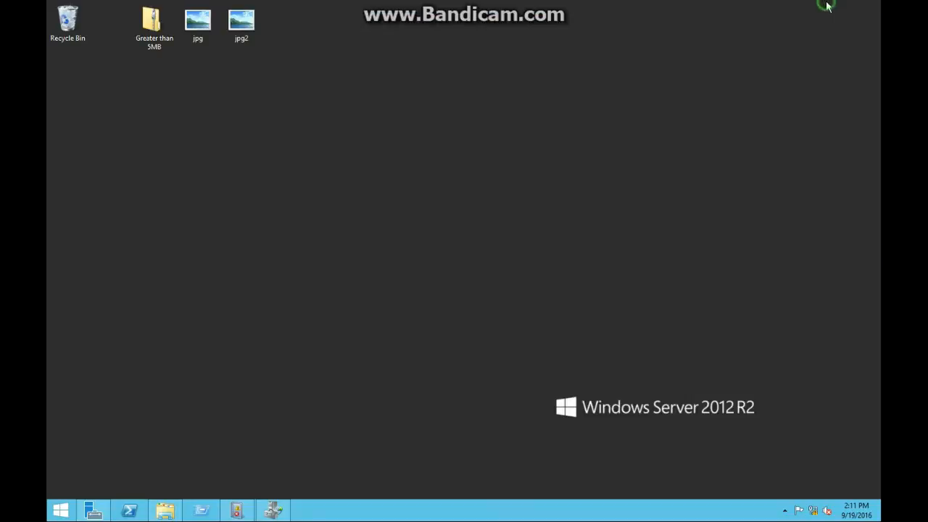
Delete both Greater than 5MB items from the Marketing folder in File Explorer and minimize the window
click(164, 516)
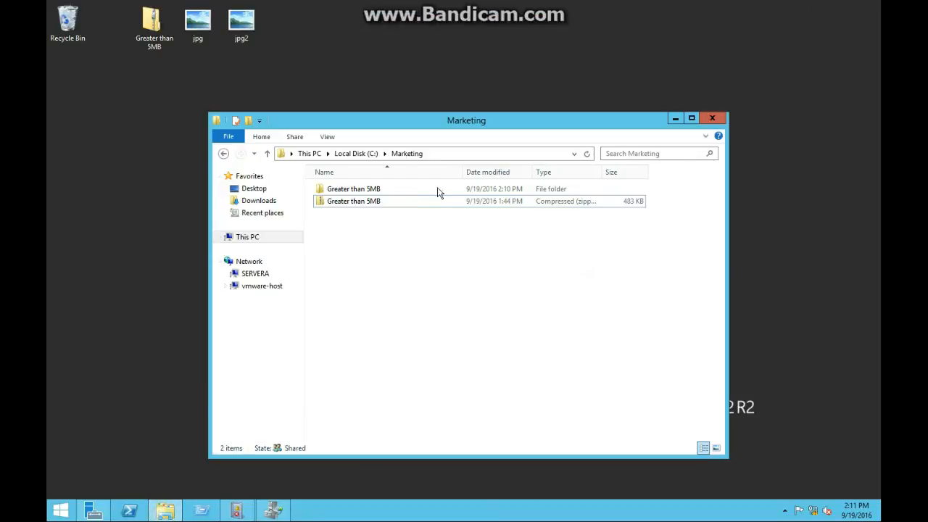
drag(366, 246, 319, 170)
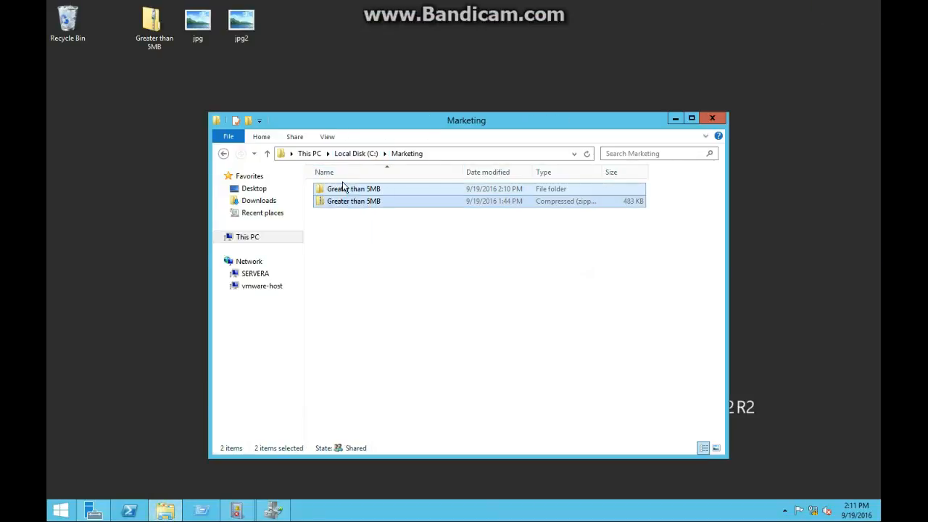
right_click(349, 196)
click(403, 327)
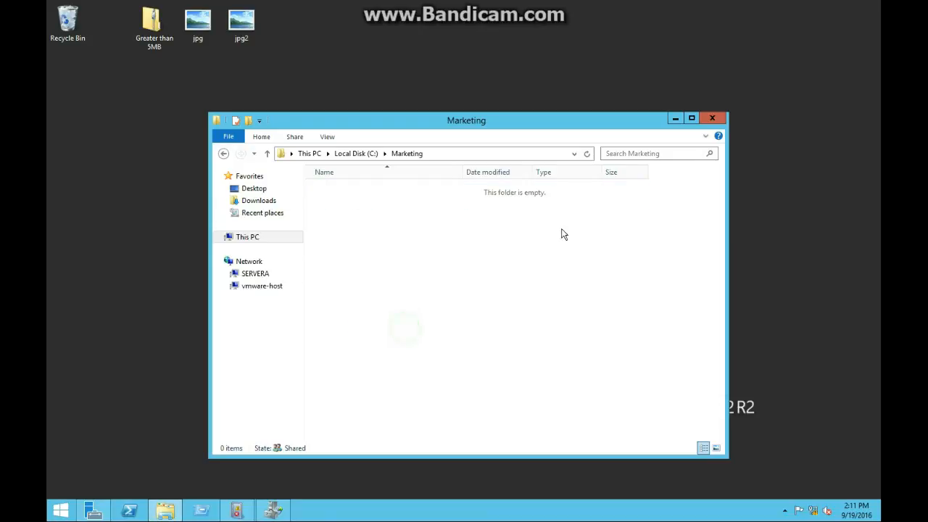
click(668, 119)
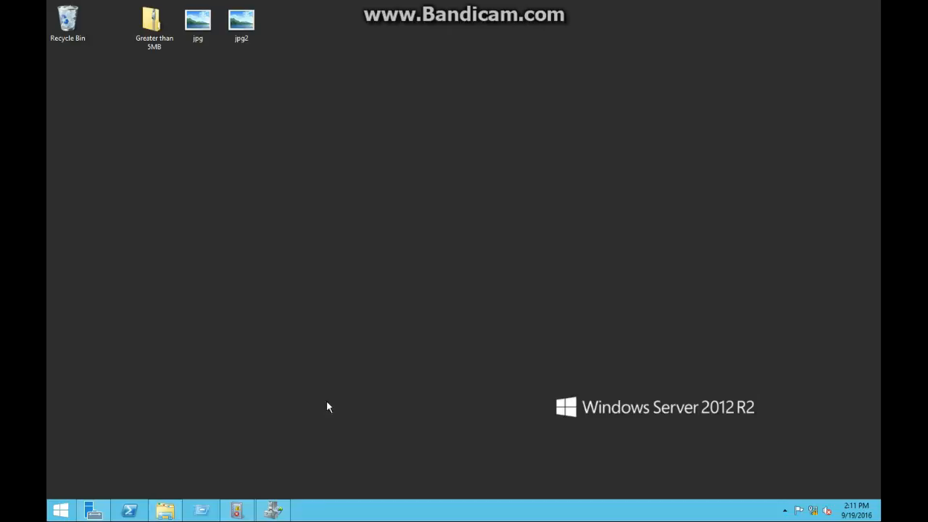
Open File Server Resource Manager from Server Manager and display the File Groups under File Screening Management
click(93, 510)
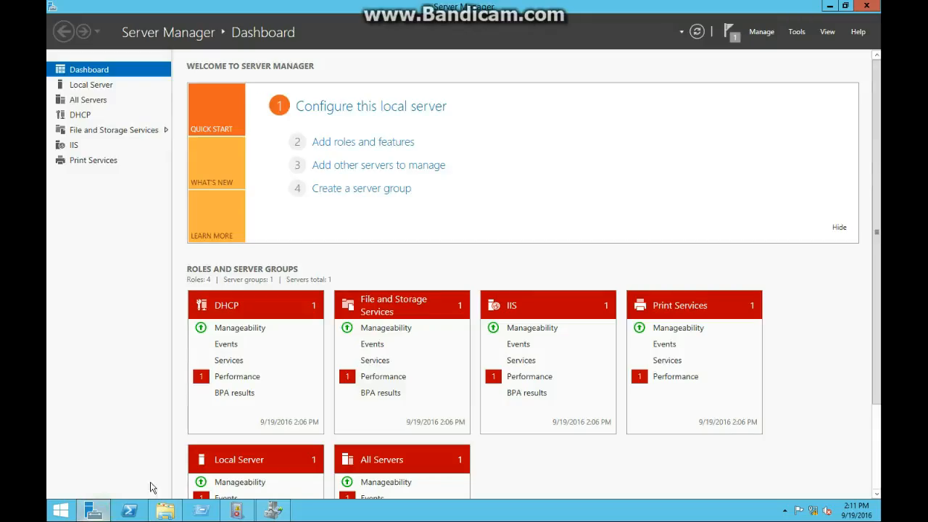
click(795, 32)
click(768, 132)
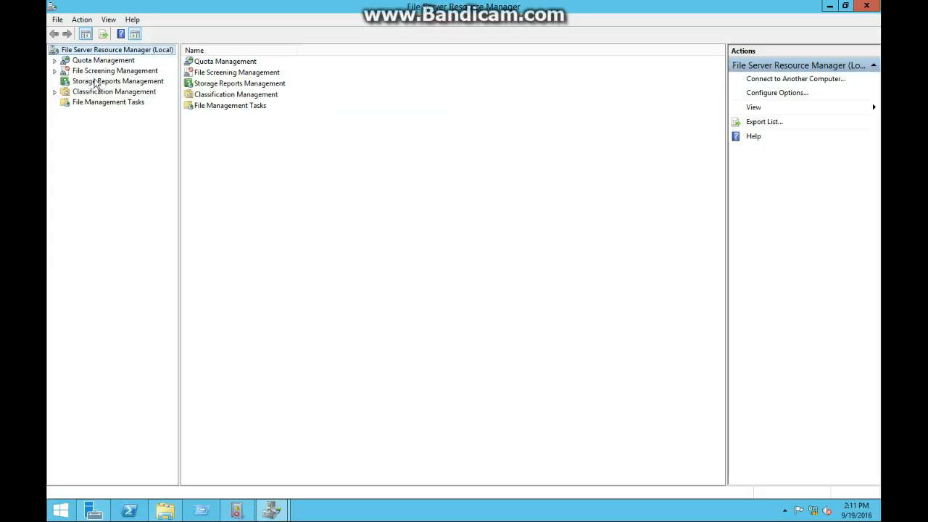
click(54, 71)
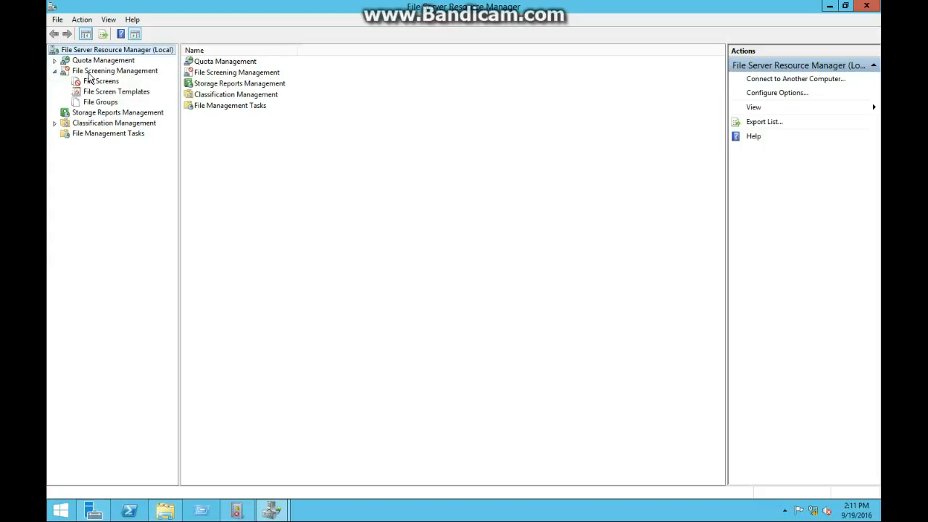
click(99, 101)
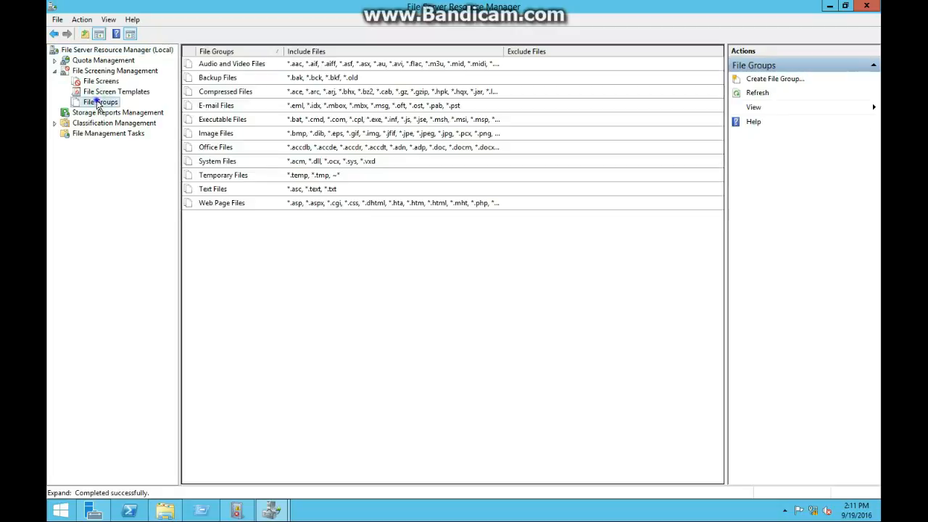
Start a new file group named MarketingScreen and add .jpg, .gif and .bmp as files to include
right_click(112, 103)
click(121, 111)
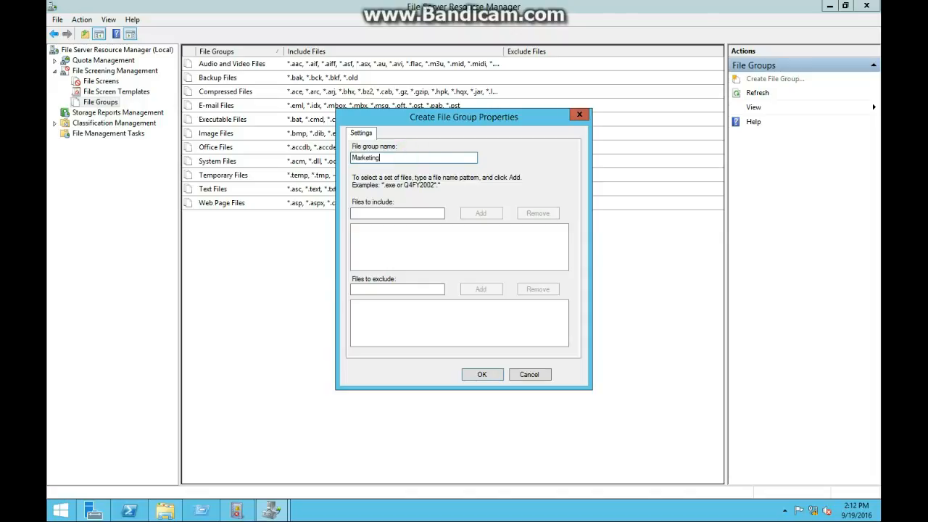
text(MarketingScreen)
click(410, 214)
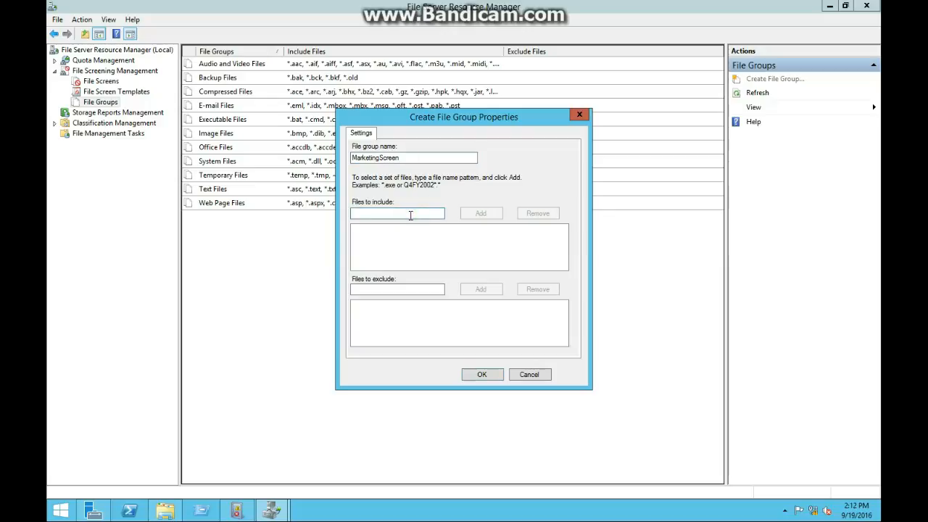
text(.jpg)
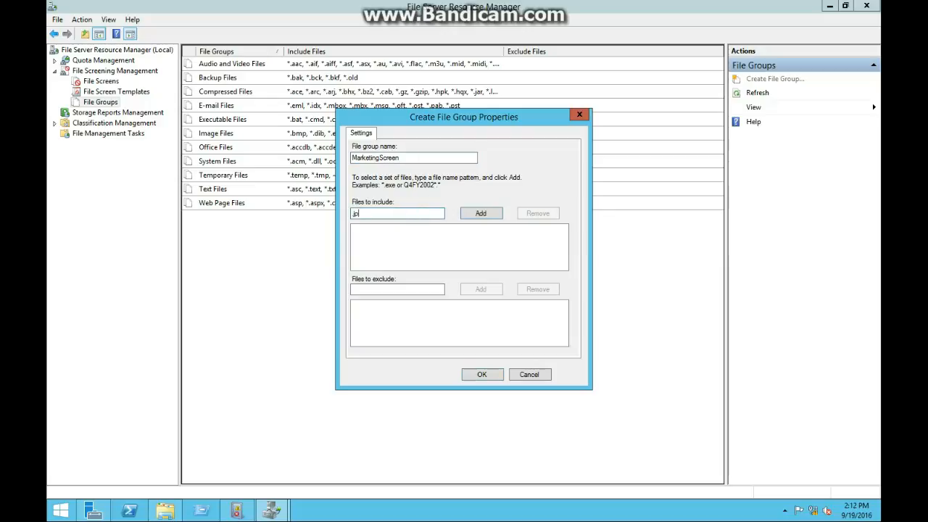
click(491, 213)
text(.gif)
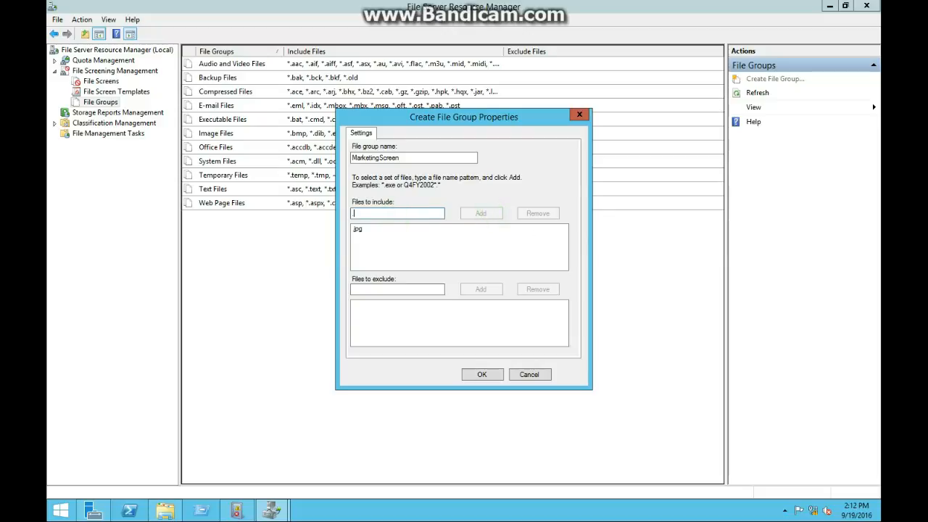
click(477, 213)
text(.bmp)
key(Return)
Add picture.jpg to the MarketingScreen group's files to exclude and create the file group
click(368, 290)
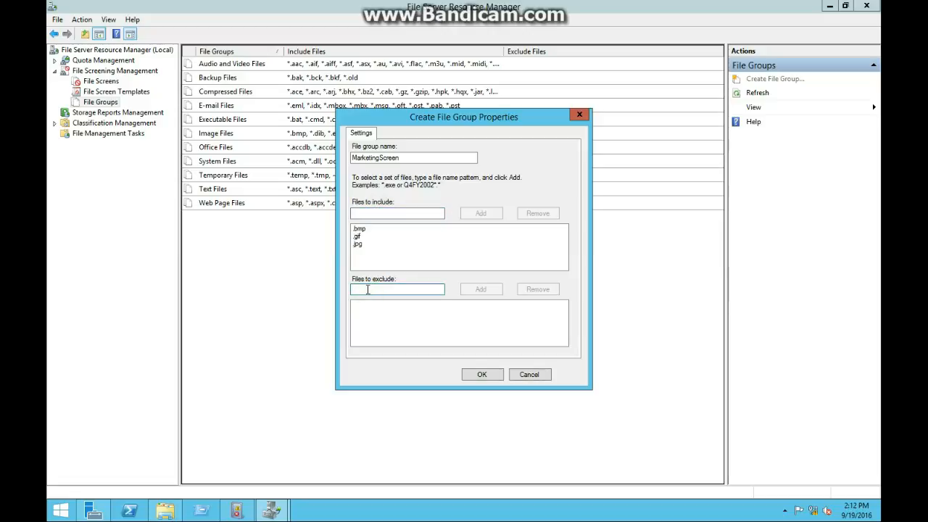
text(pul)
key(BackSpace)
text(pic)
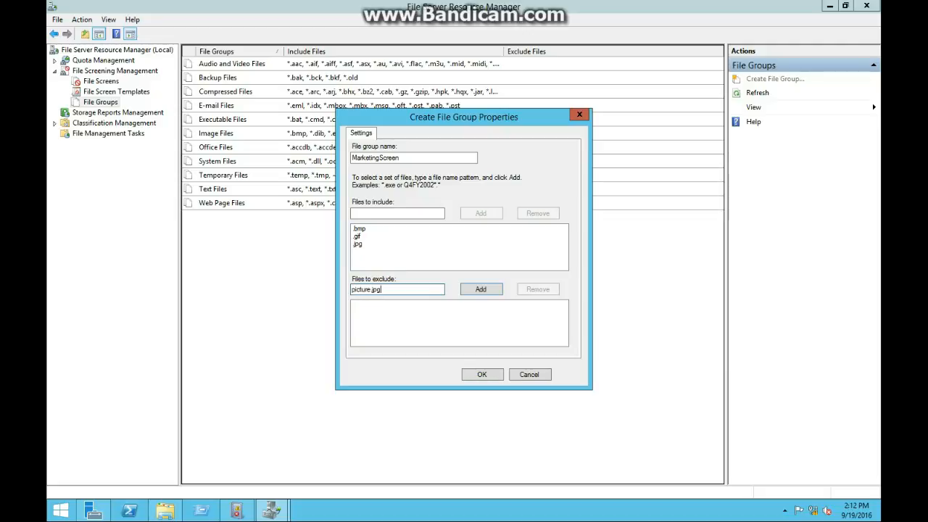
text(ture.jpg)
click(481, 289)
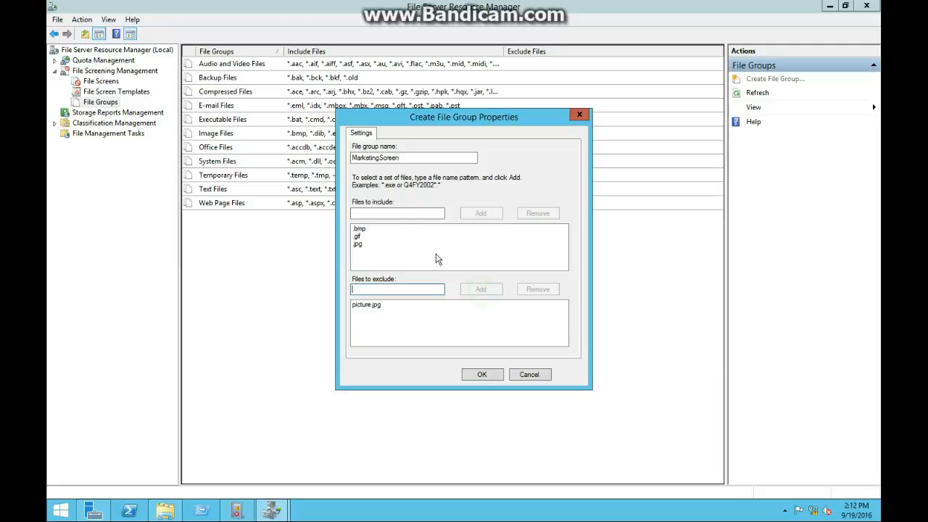
click(480, 374)
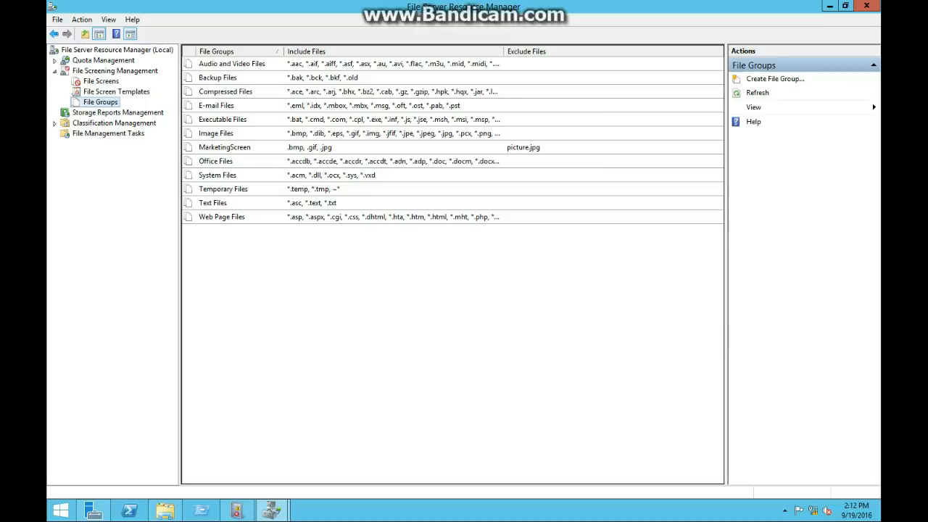
click(108, 82)
right_click(111, 84)
click(119, 89)
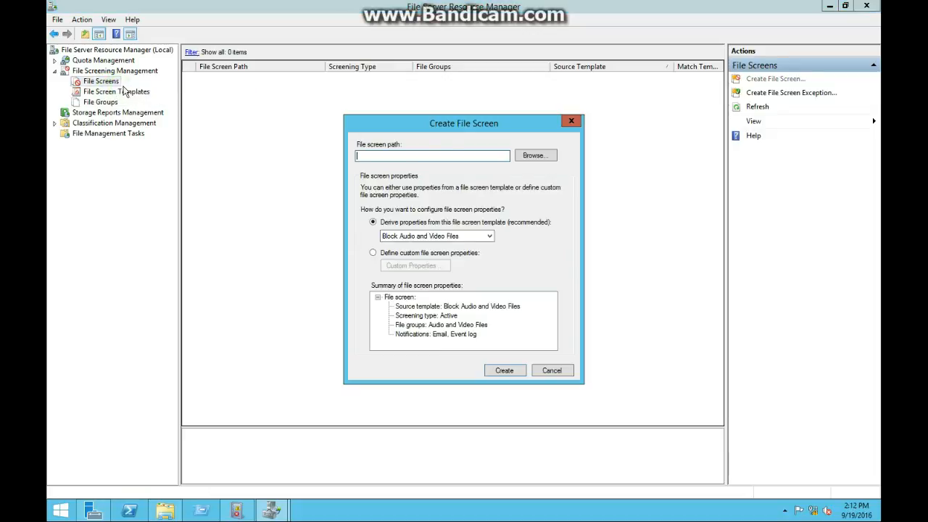
click(530, 158)
scroll(535, 254, down, 1)
click(387, 272)
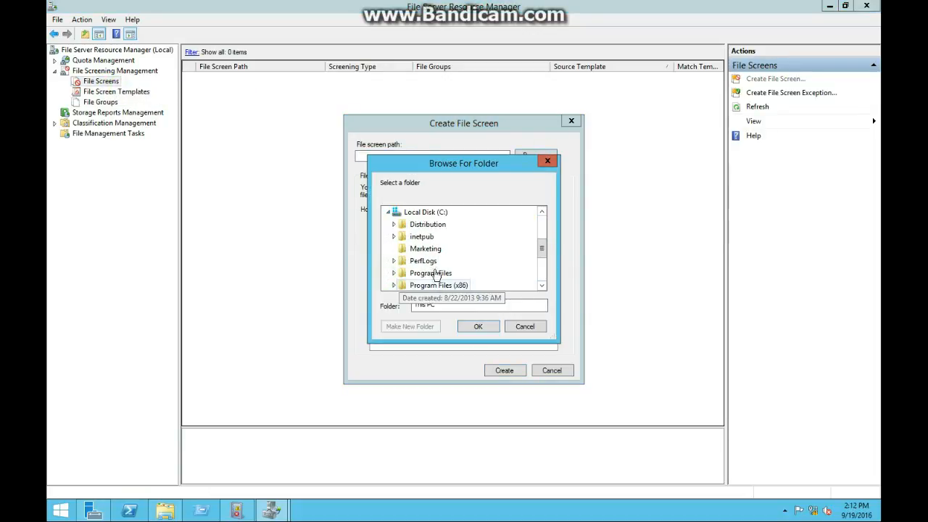
click(424, 248)
click(479, 330)
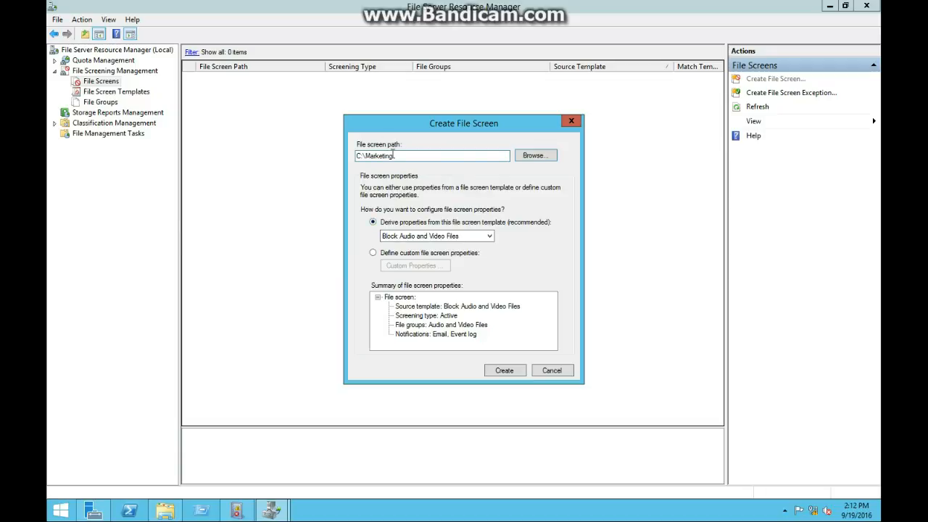
click(427, 237)
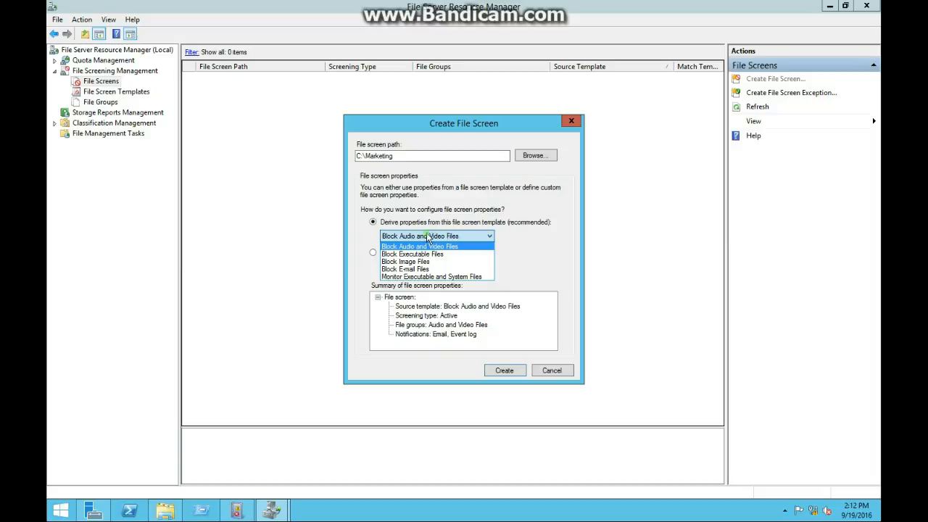
click(428, 238)
click(400, 252)
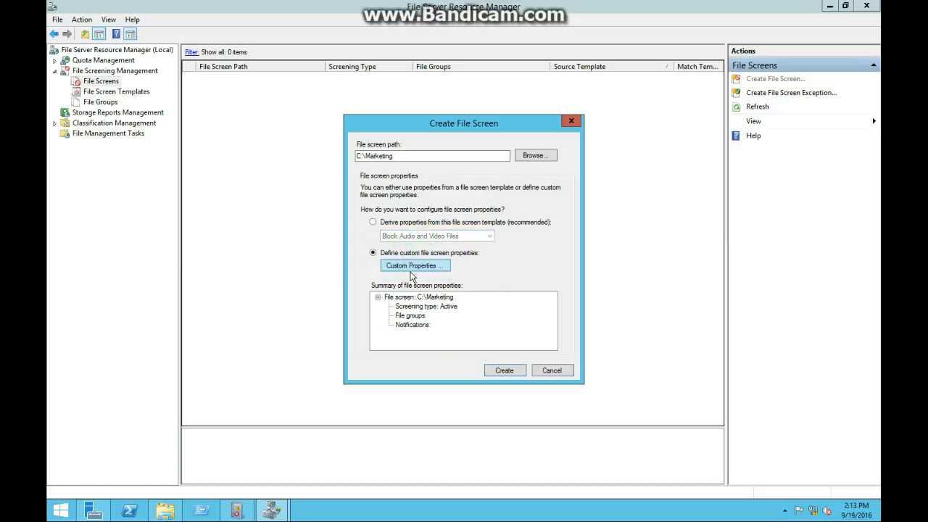
click(411, 267)
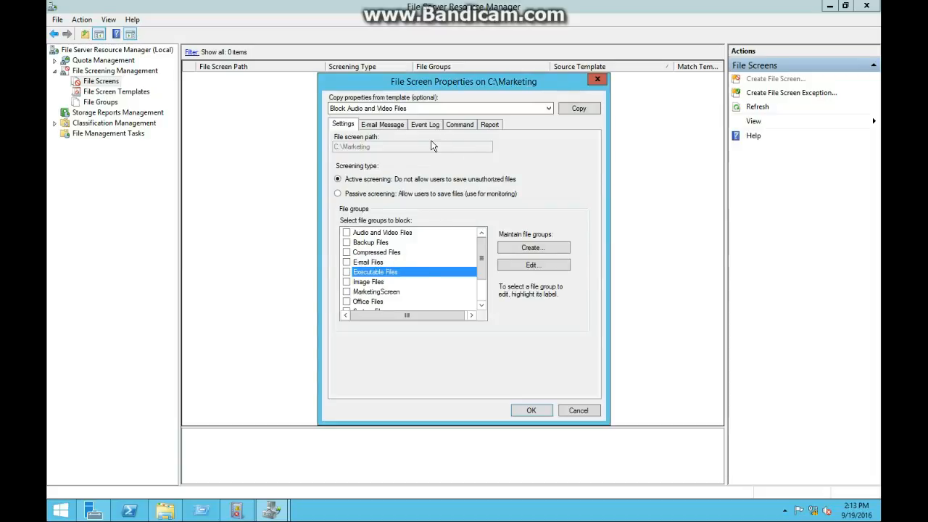
click(597, 80)
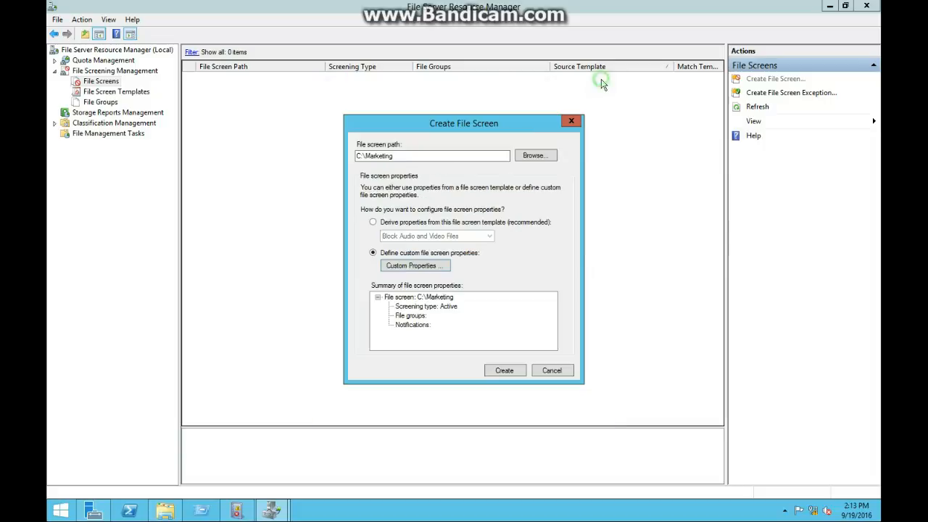
click(414, 266)
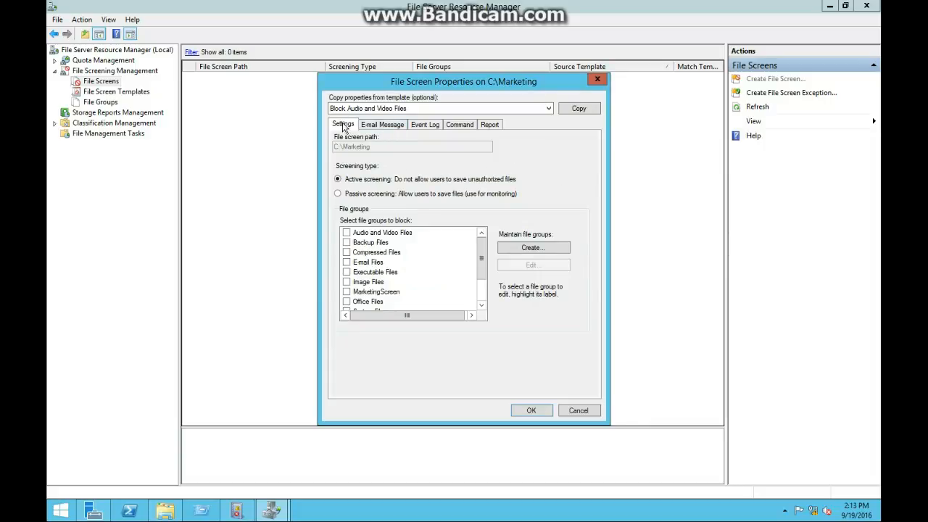
click(391, 109)
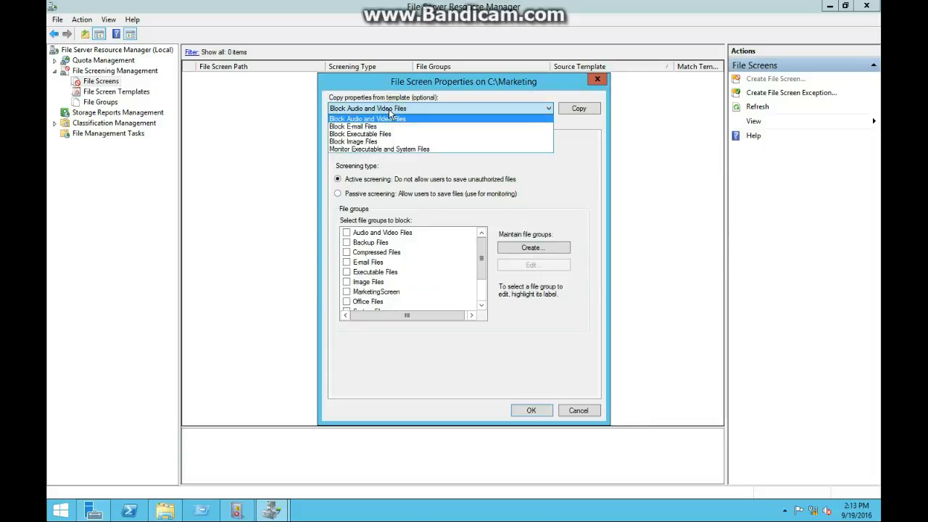
click(388, 109)
click(597, 80)
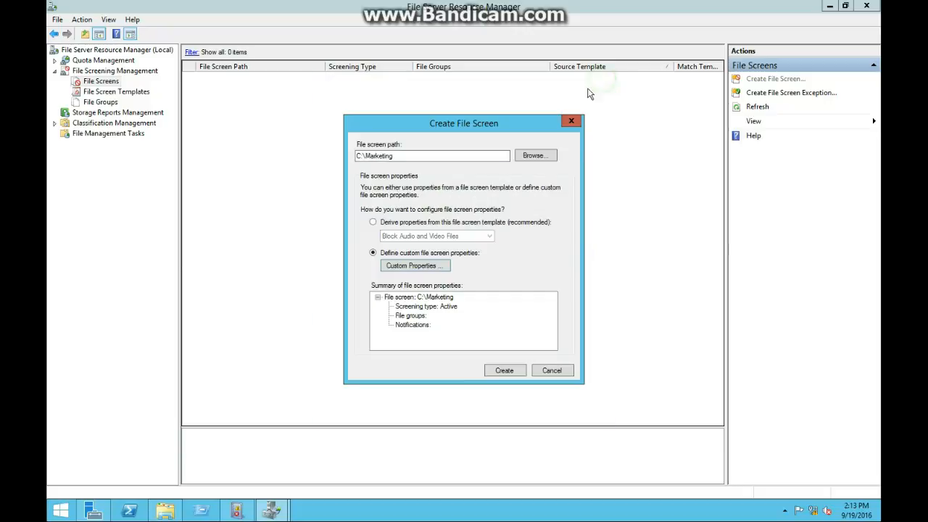
click(571, 121)
Start a new file screen template named MarketingScreen with active screening and select the MarketingScreen file group to block
click(116, 93)
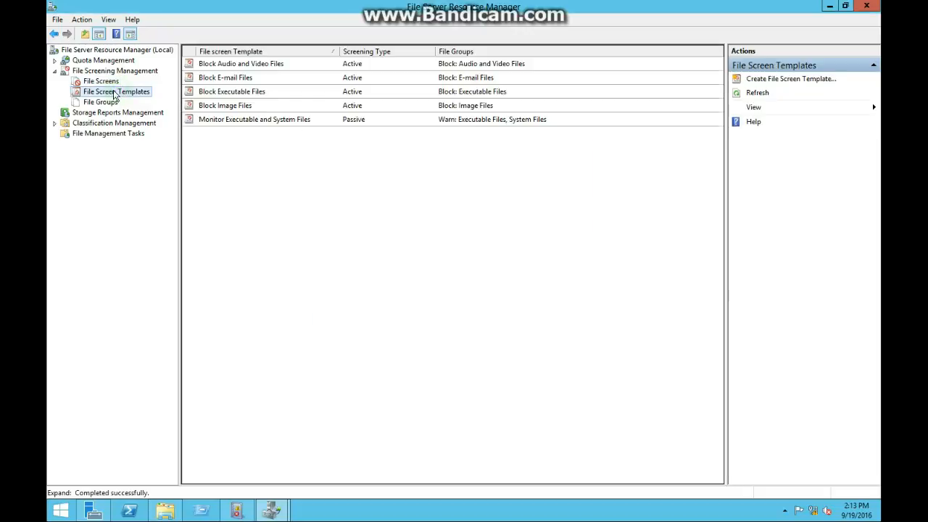
right_click(116, 93)
click(133, 100)
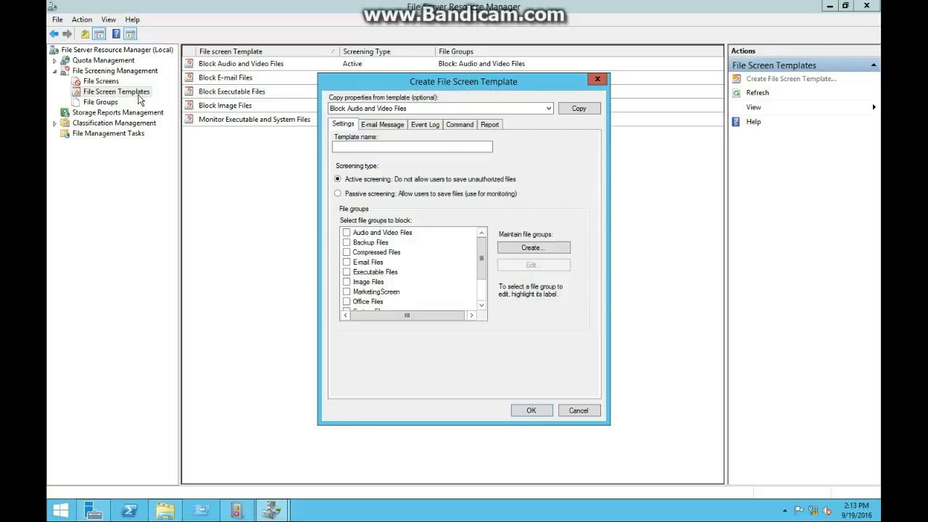
click(347, 145)
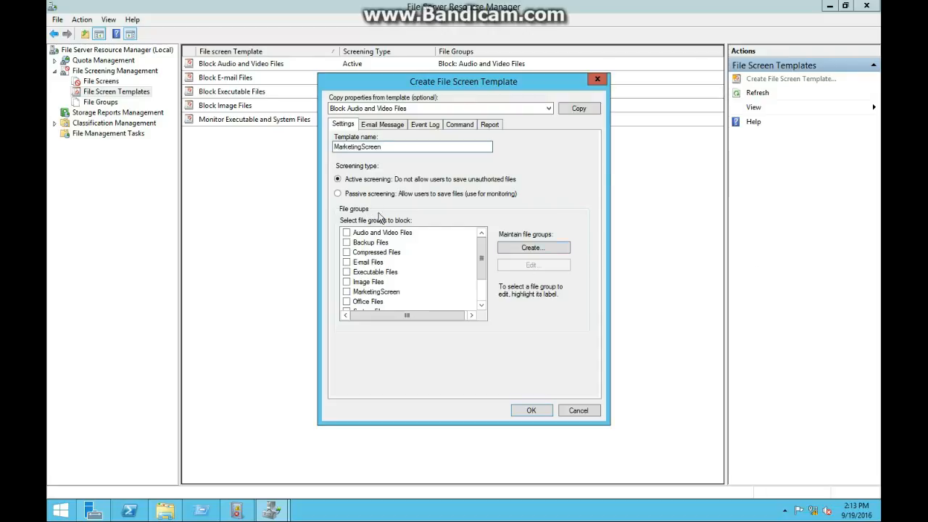
scroll(489, 270, down, 2)
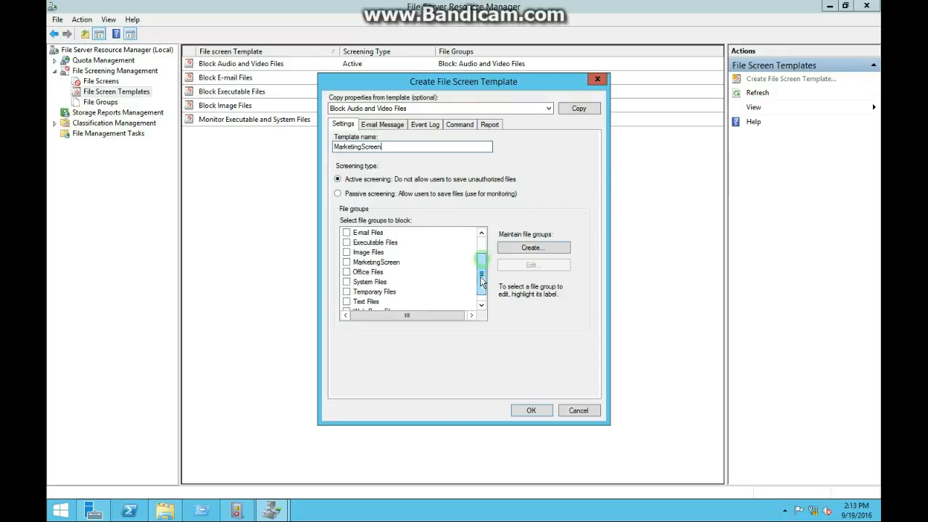
click(346, 252)
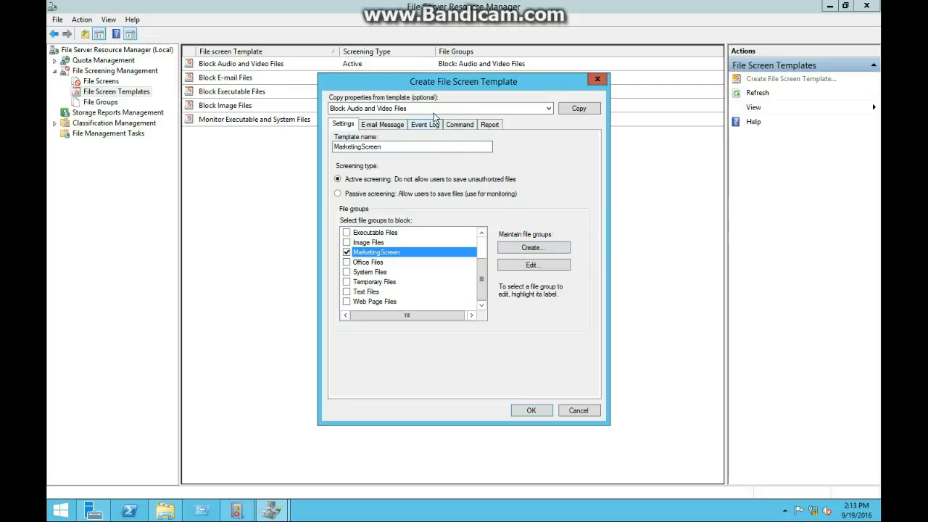
Enable sending a warning to the event log for the MarketingScreen template and create the template
click(396, 129)
click(418, 127)
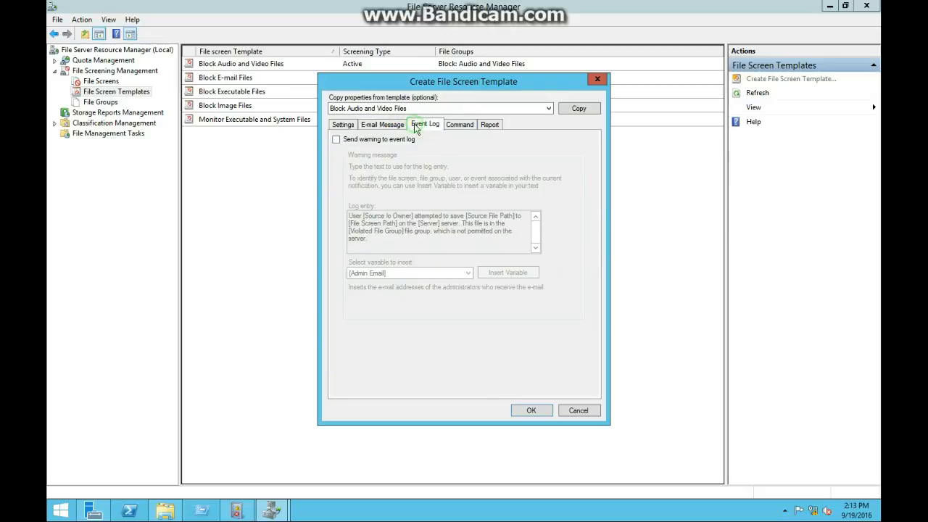
click(378, 141)
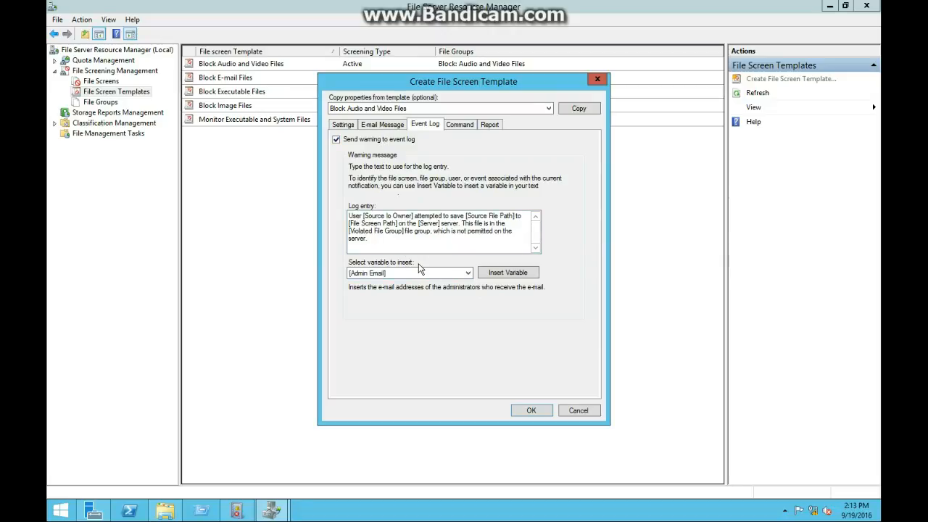
click(529, 412)
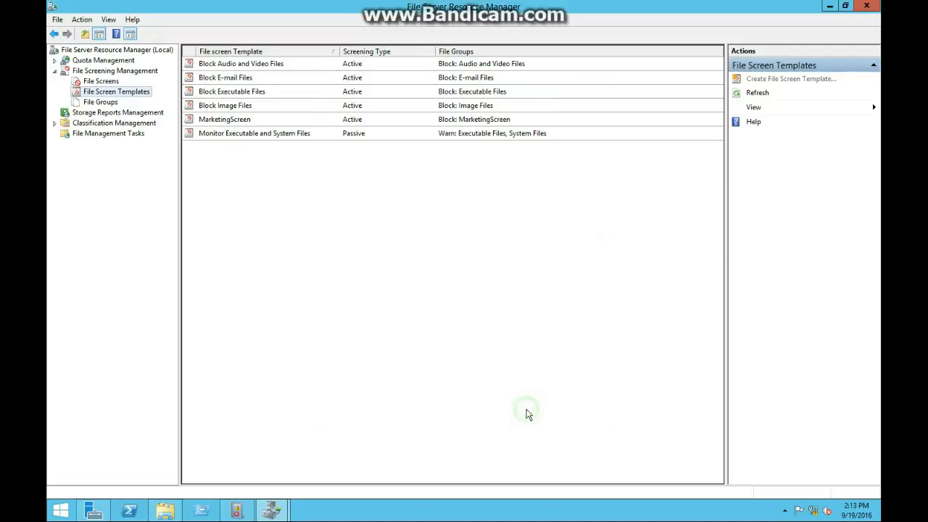
Start a new file screen and set its path to the C:\Marketing folder
click(113, 82)
right_click(110, 80)
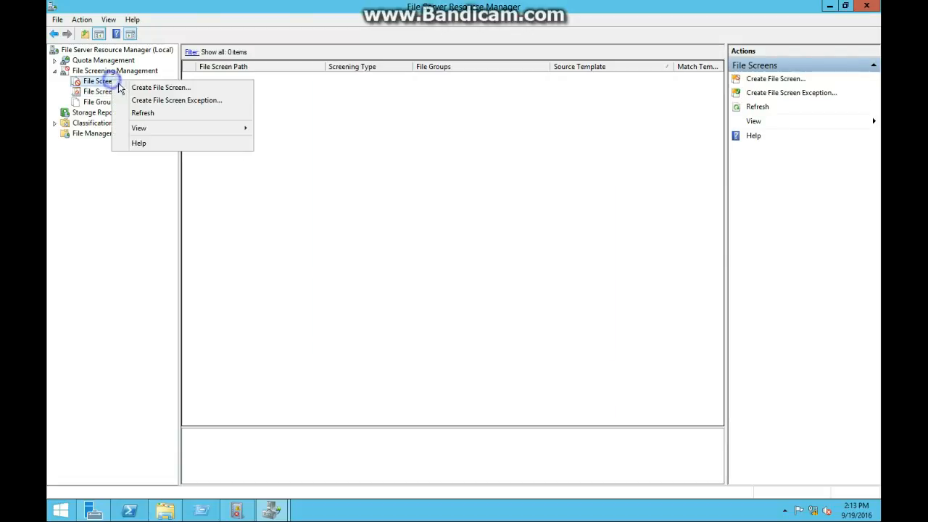
click(127, 88)
click(555, 155)
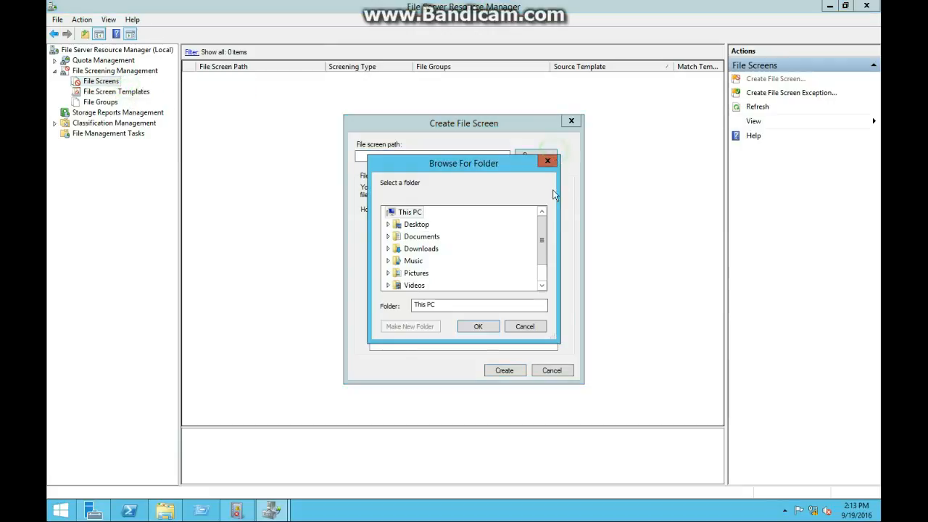
scroll(545, 254, down, 1)
click(388, 272)
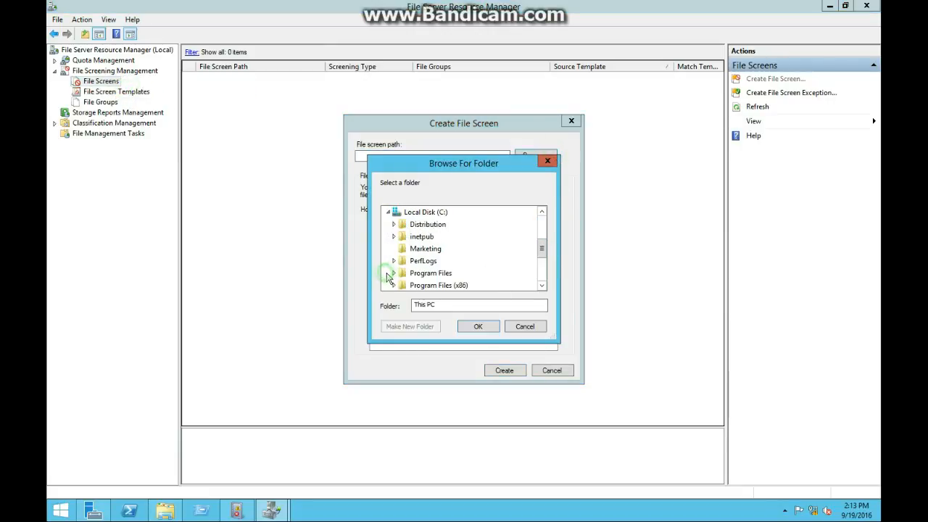
click(425, 248)
click(476, 326)
Derive the file screen's properties from the MarketingScreen template and create the file screen
click(417, 236)
click(413, 284)
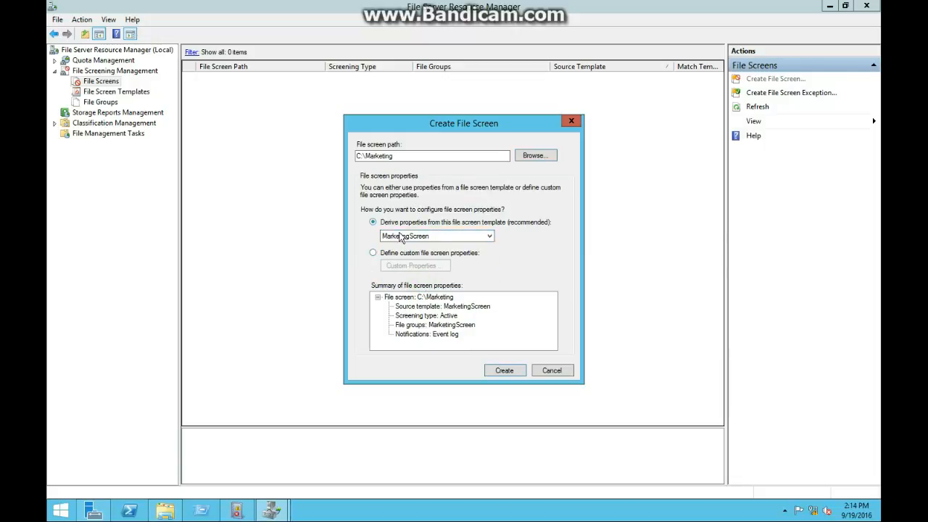
click(399, 239)
click(399, 240)
click(493, 371)
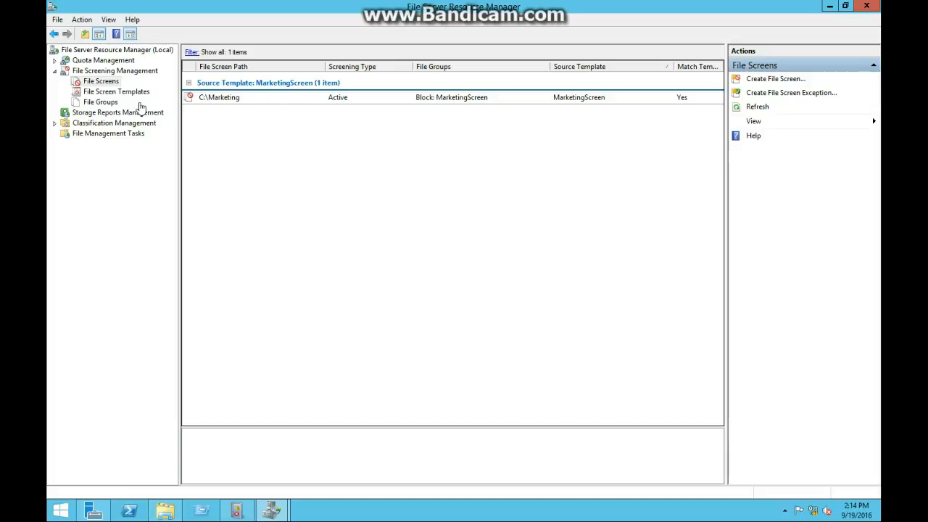
Minimize the open windows, bring up the Marketing folder in File Explorer and move its window clear of the desktop files
click(827, 8)
click(828, 6)
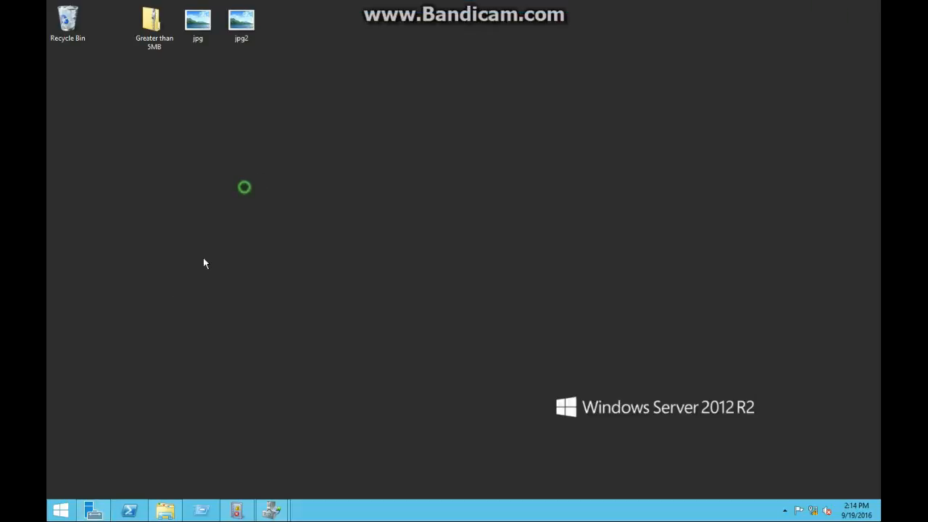
click(164, 512)
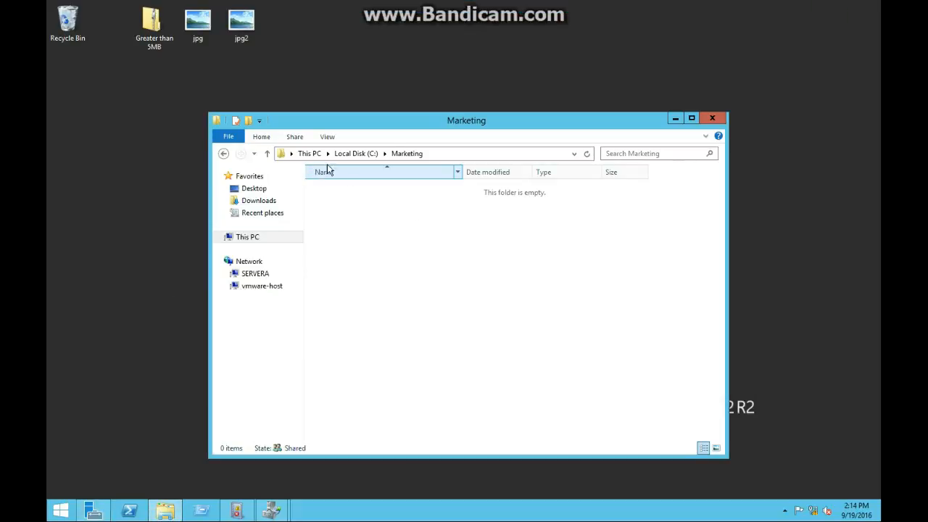
drag(431, 128, 577, 77)
Move the jpg image from the desktop into the Marketing folder
click(239, 69)
right_click(201, 38)
click(198, 31)
drag(204, 44, 545, 234)
click(564, 174)
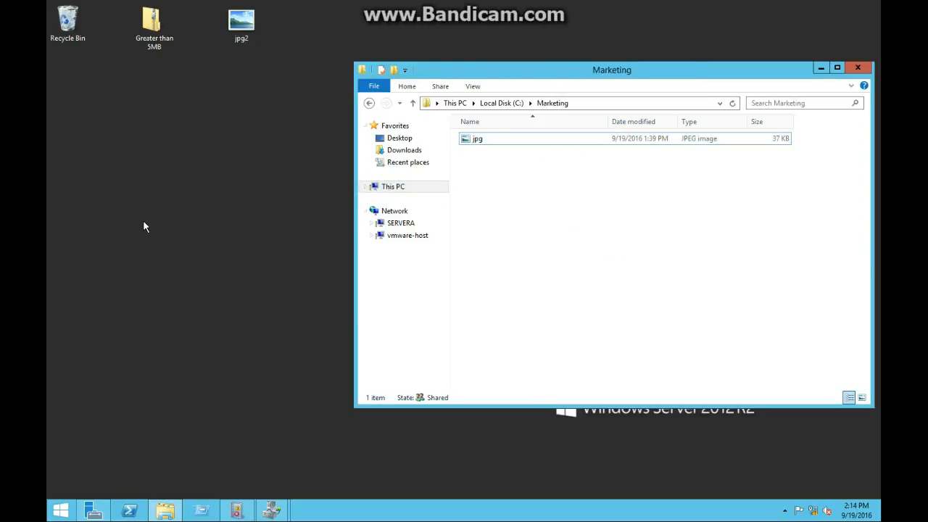
Rename the jpg image in the Marketing folder as picture.jpg
right_click(491, 140)
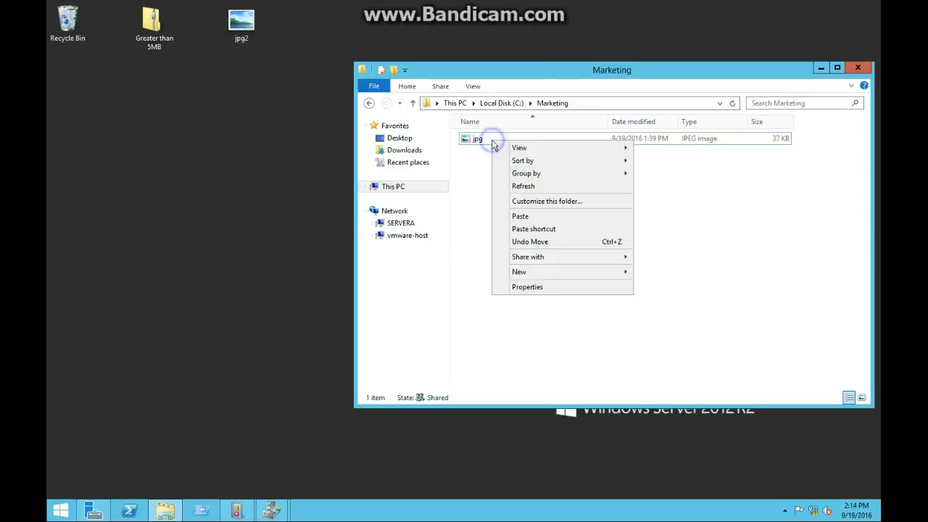
click(470, 141)
right_click(469, 141)
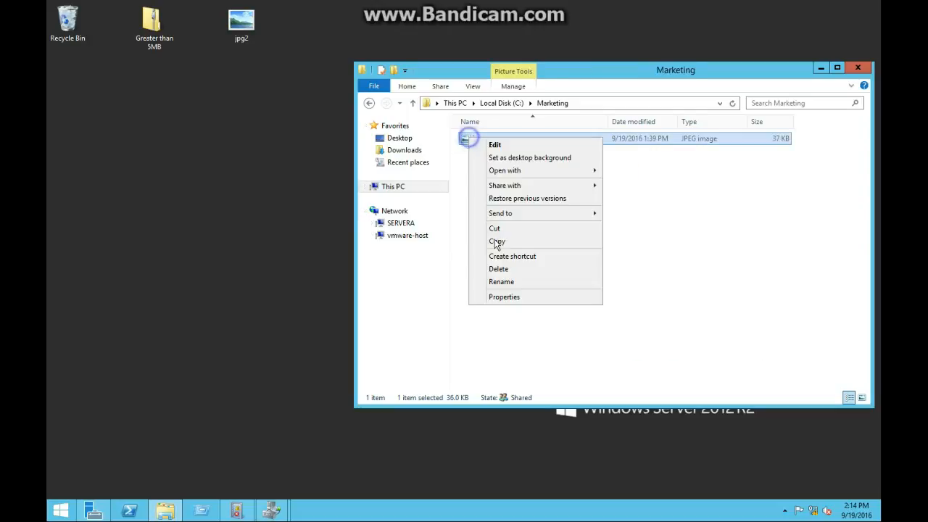
click(499, 279)
key(BackSpace)
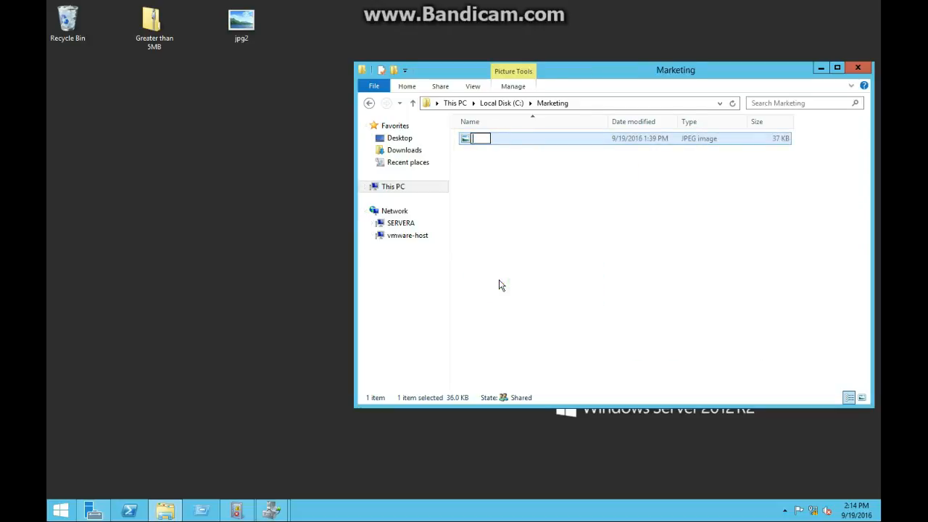
text(picture.jpg)
key(Return)
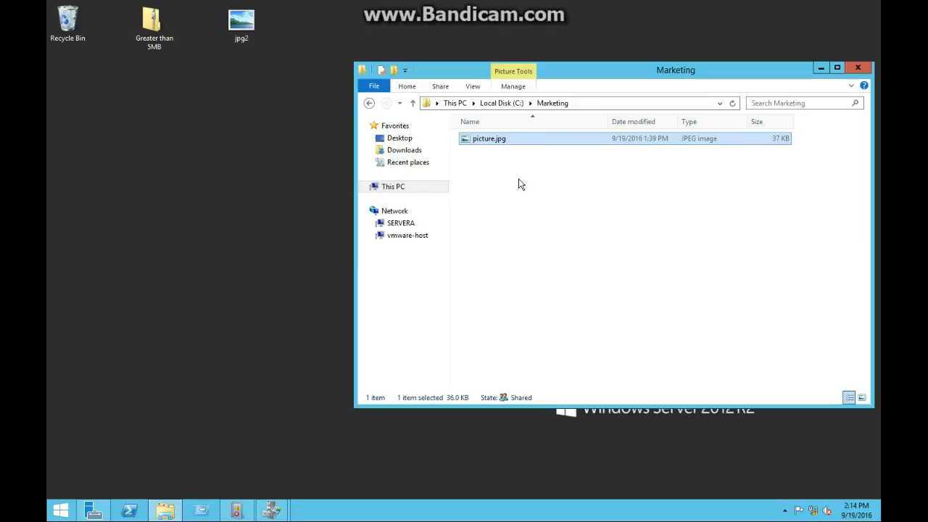
Try to move picture.jpg from the Marketing folder to the desktop, and undo the move
right_click(483, 141)
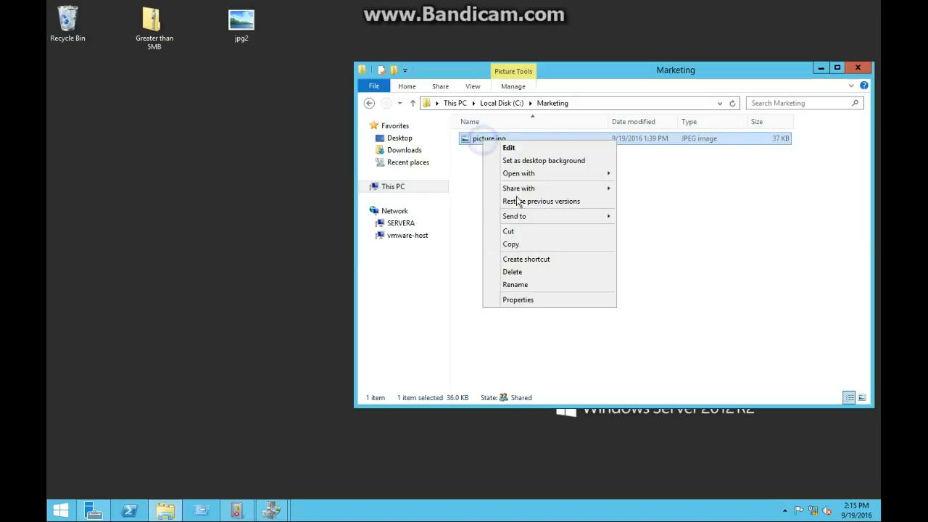
drag(482, 141, 294, 89)
key(ctrl+z)
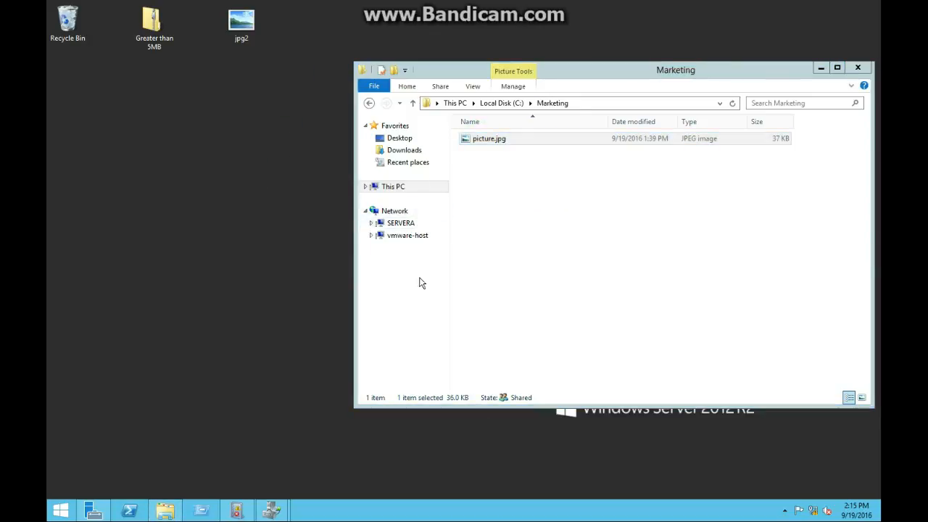
click(648, 201)
click(718, 256)
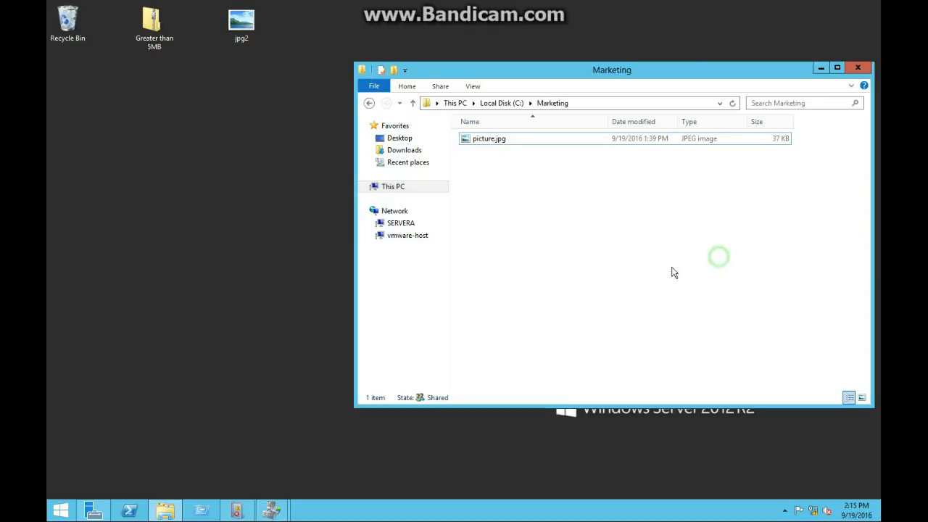
Switch to Event Viewer, refresh the Application log and examine the newest SRMSVC events for file screening activity
click(233, 439)
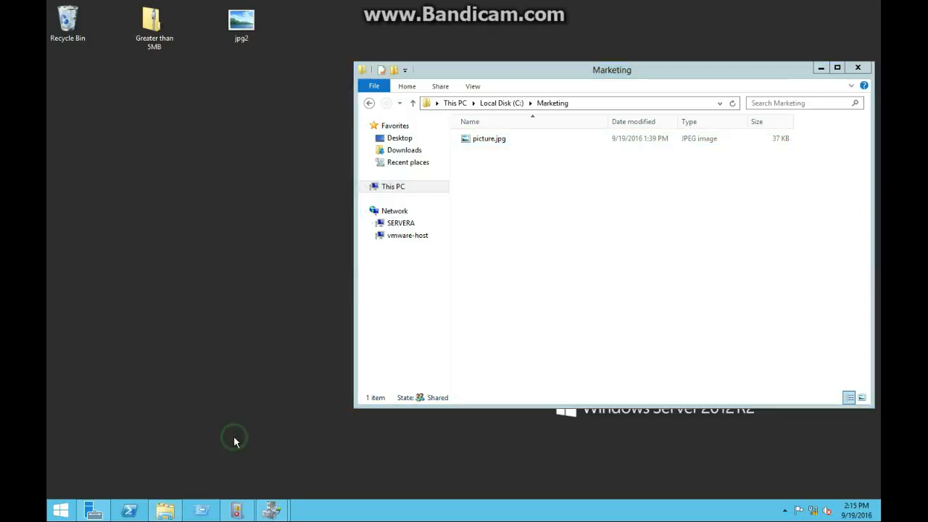
click(268, 510)
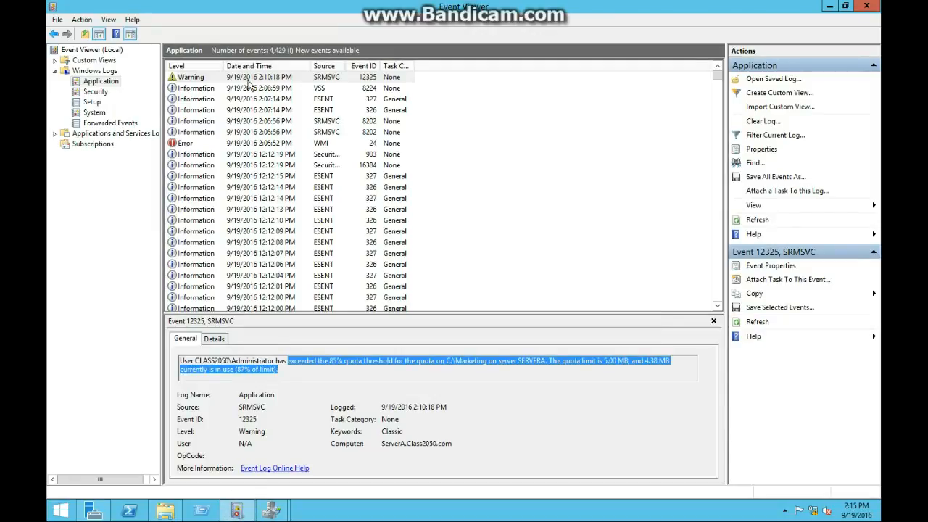
click(759, 322)
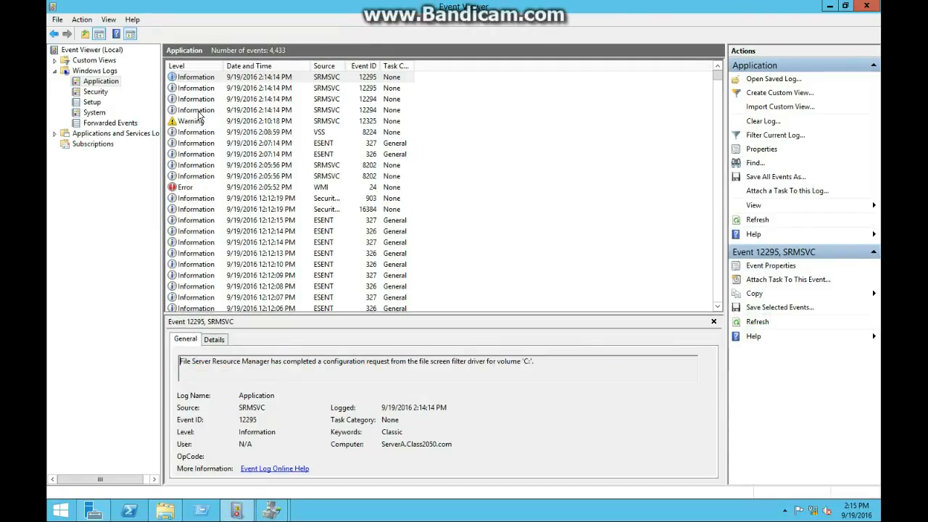
click(197, 110)
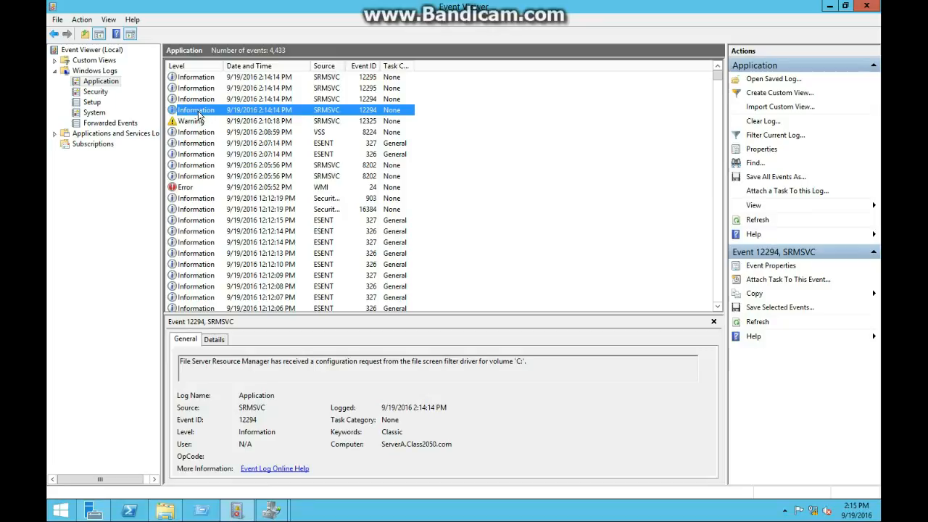
click(202, 98)
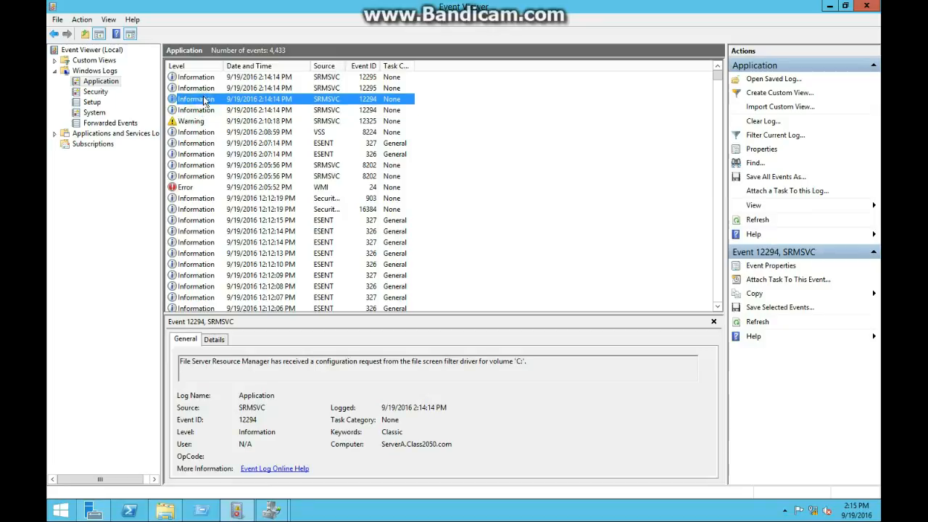
click(208, 88)
click(212, 76)
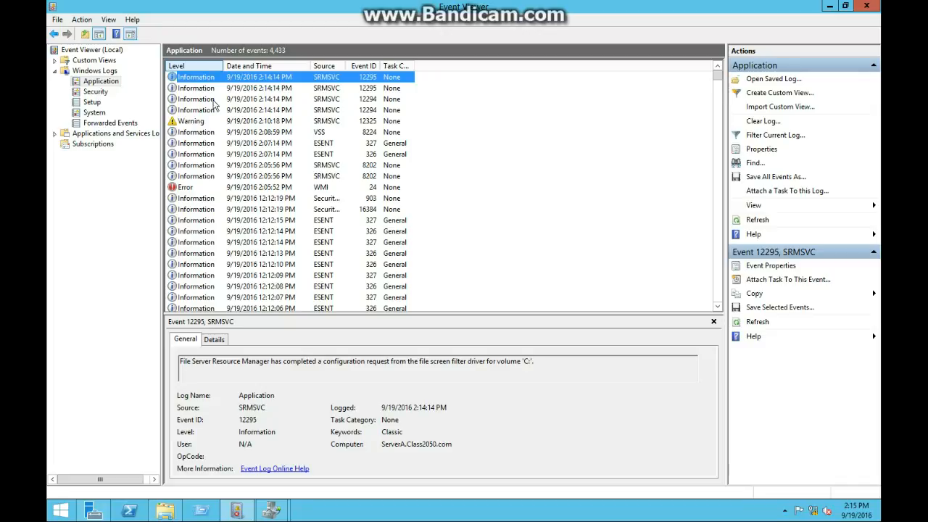
click(207, 121)
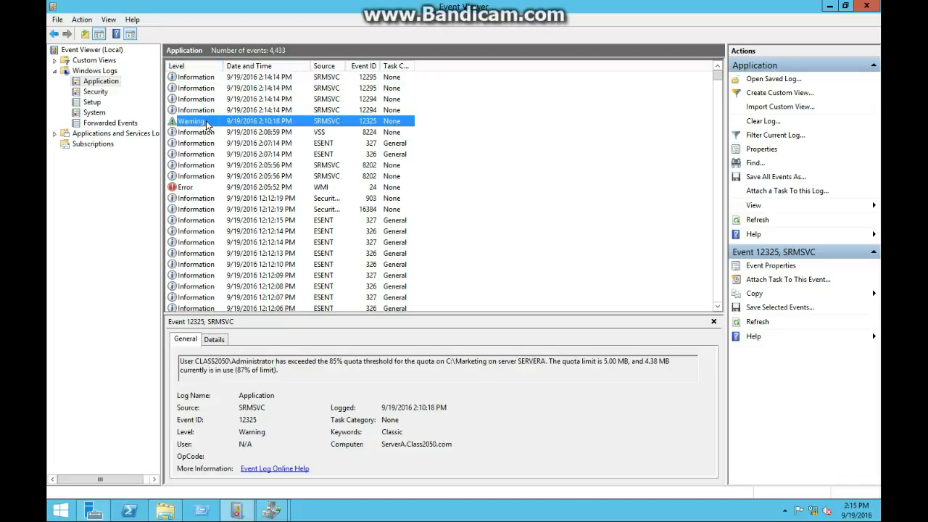
click(207, 99)
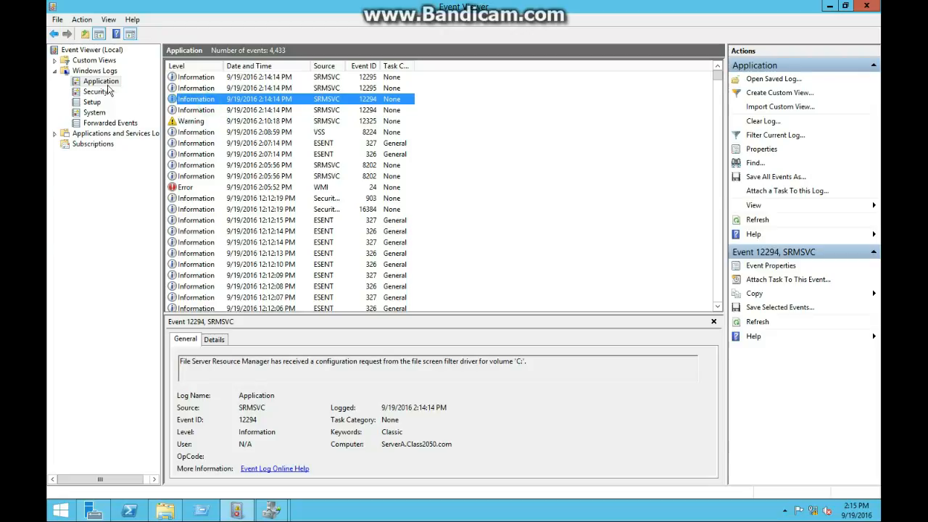
Look through the Security, Setup, System and Forwarded Events logs, and return to the SRMSVC warning in the Application log
click(107, 72)
click(103, 82)
click(95, 93)
click(93, 103)
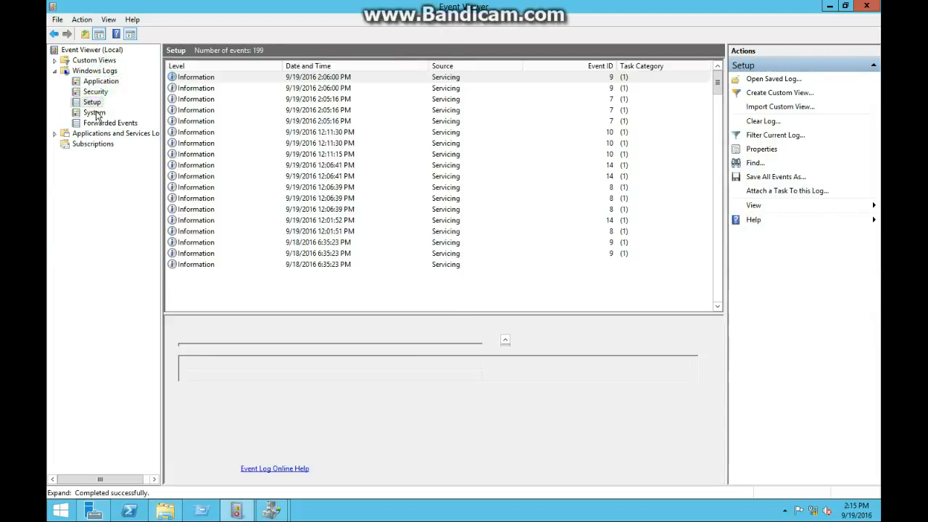
click(94, 112)
click(101, 122)
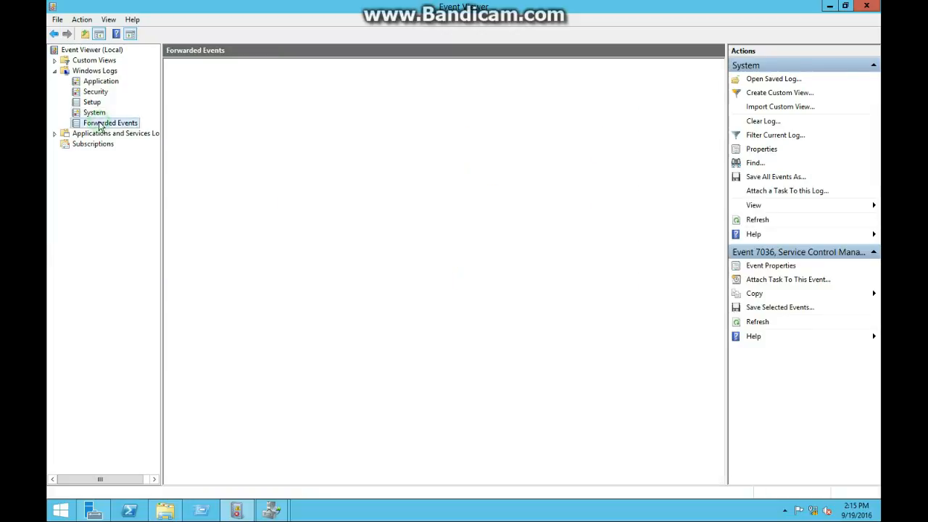
click(100, 114)
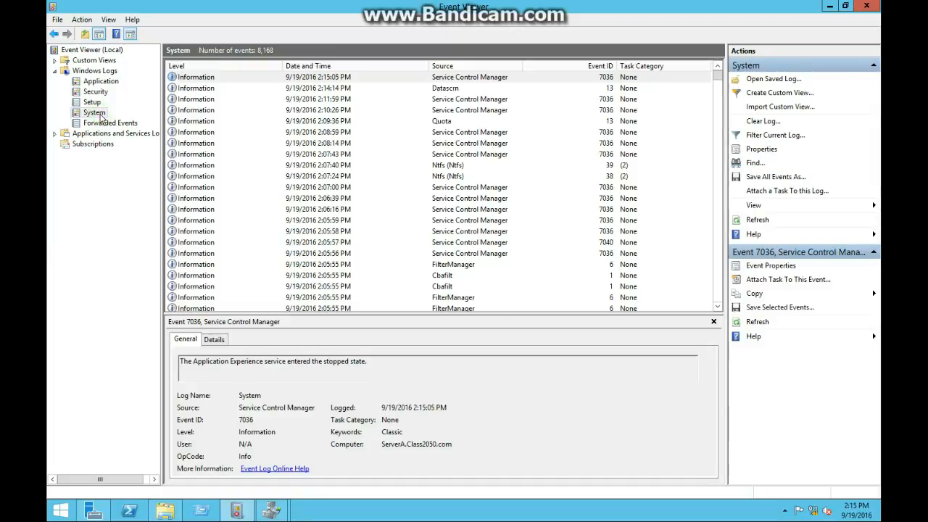
click(101, 81)
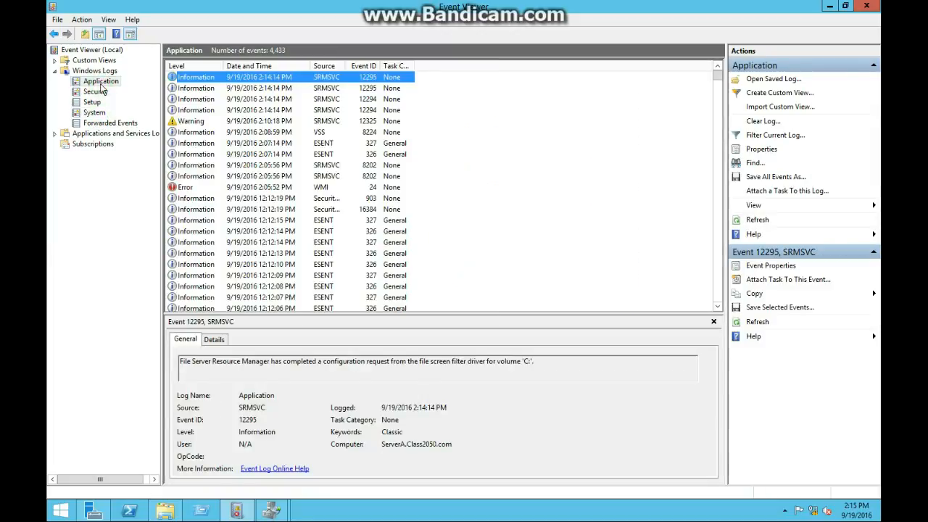
click(187, 120)
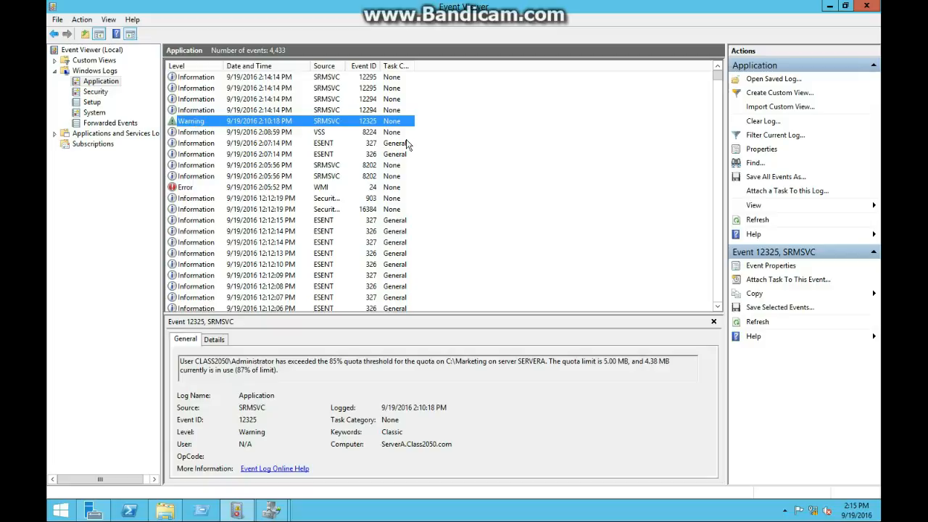
Minimize Event Viewer and move picture.jpg from the Marketing folder to the desktop
click(829, 6)
click(502, 145)
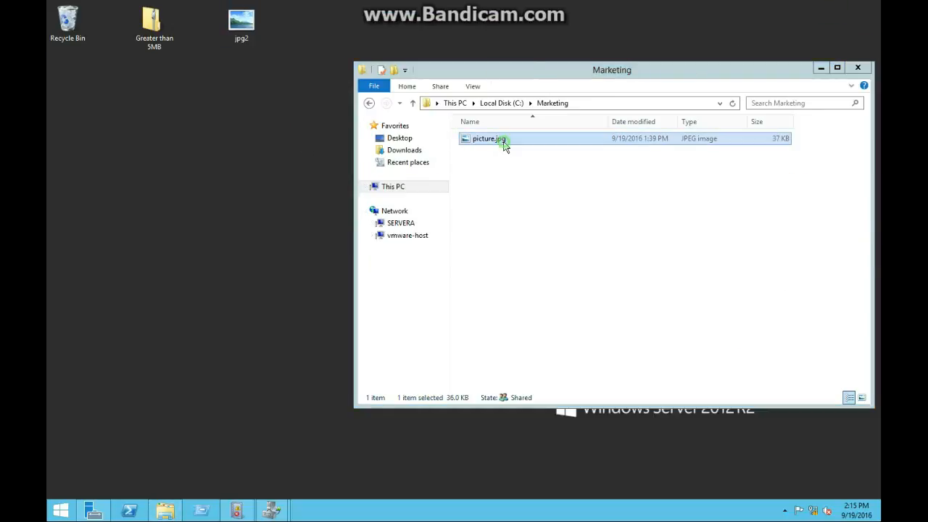
drag(518, 140, 162, 98)
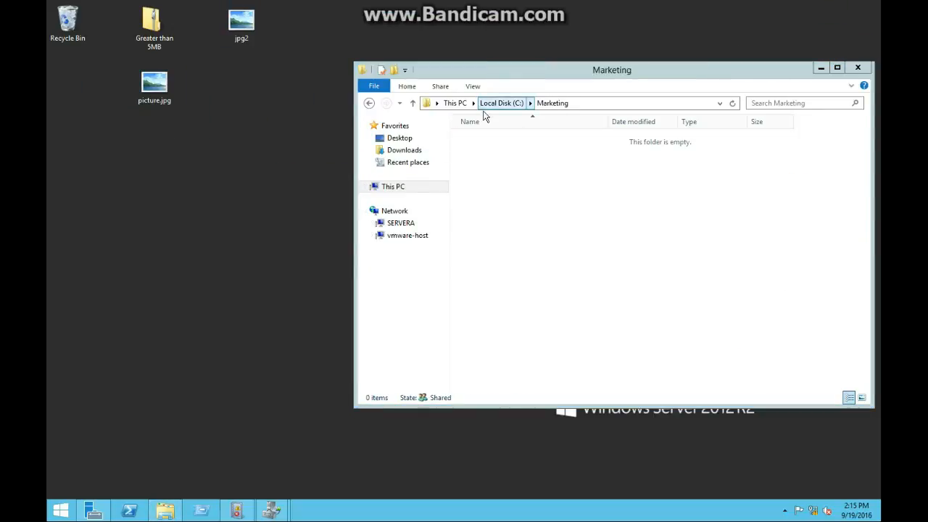
Switch to File Server Resource Manager and review the C:\Marketing file screen's properties and the MarketingScreen file group's included and excluded files
mouse_move(269, 507)
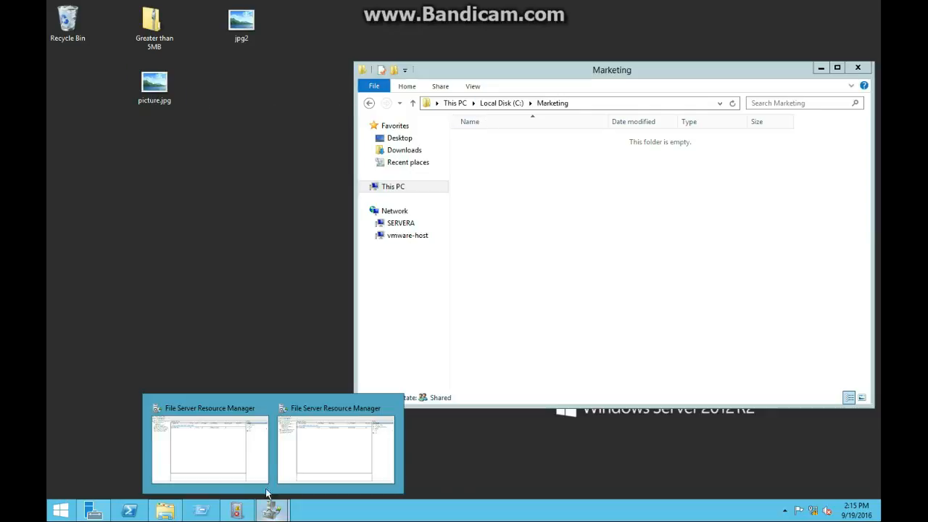
click(296, 445)
click(258, 98)
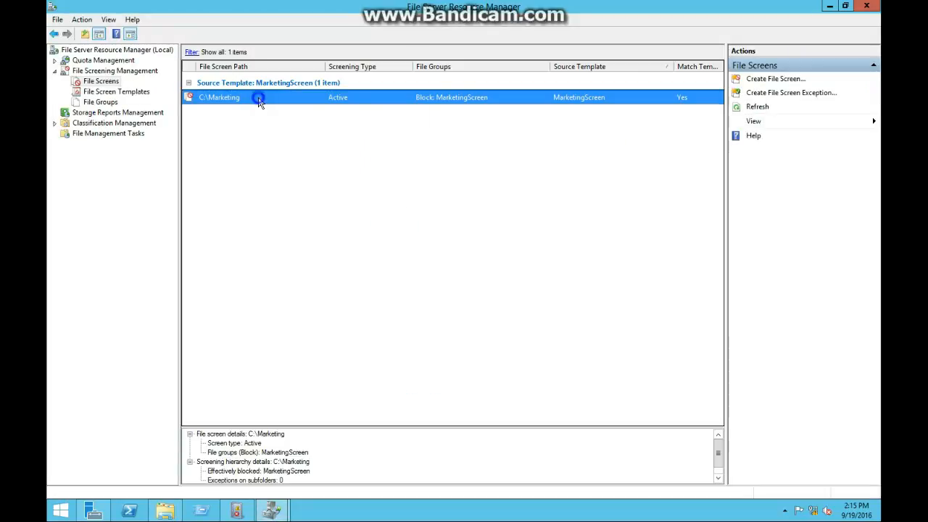
right_click(258, 97)
click(299, 118)
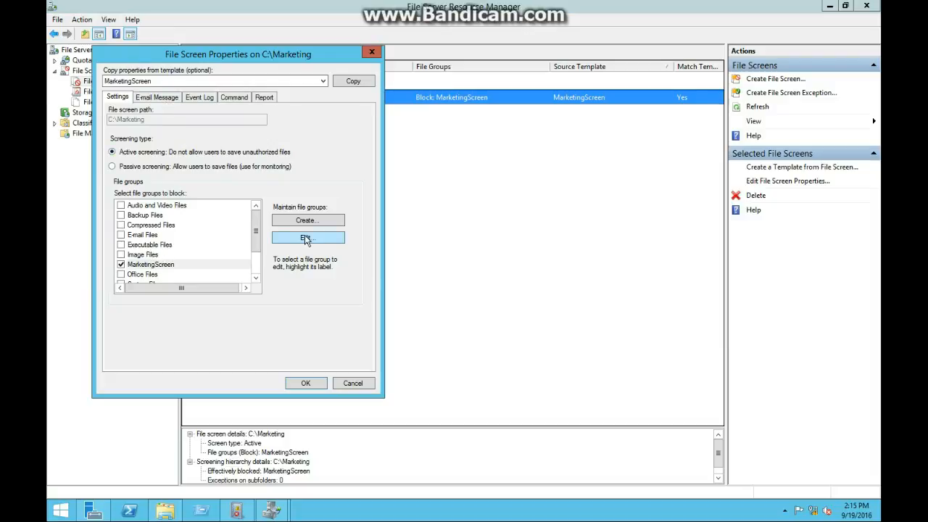
click(353, 383)
click(100, 102)
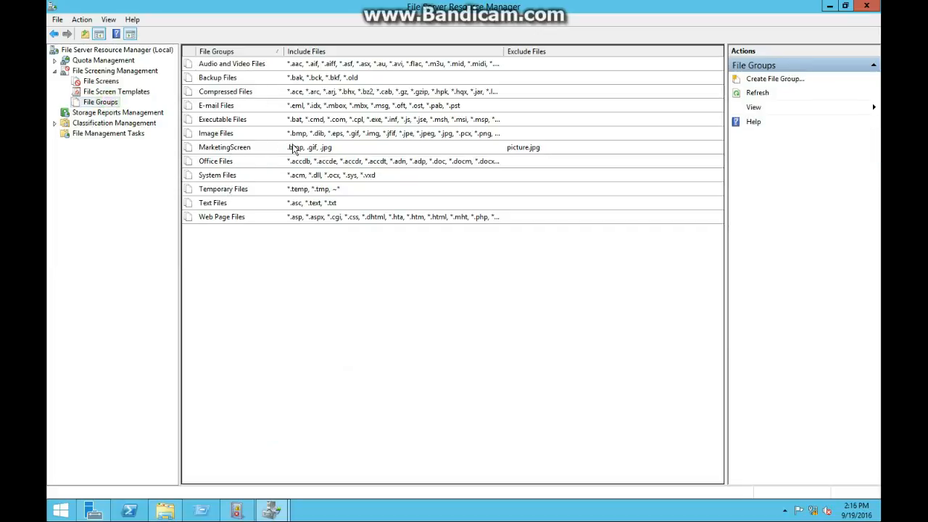
click(348, 152)
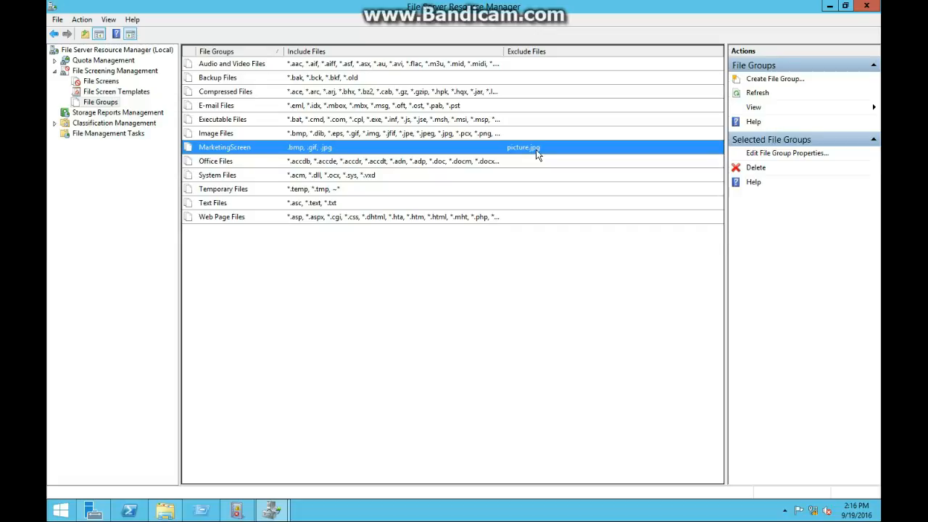
Minimize File Server Resource Manager, copy picture.jpg from the desktop into the Marketing folder and move jpg2 there as well
click(829, 5)
click(214, 159)
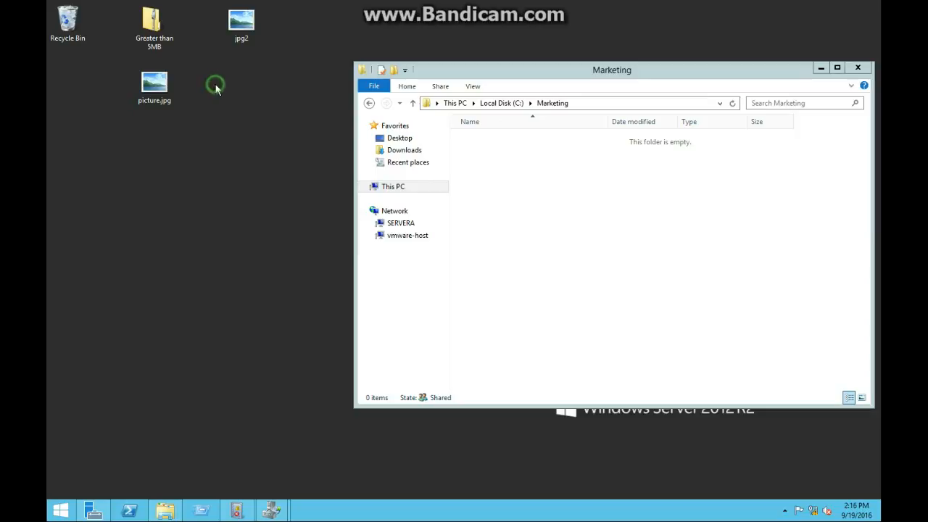
right_click(158, 88)
click(201, 188)
right_click(517, 172)
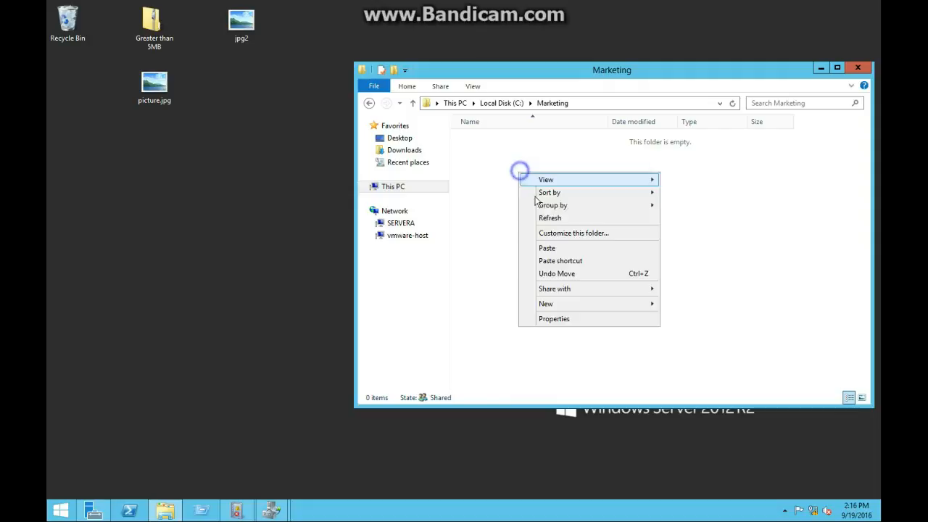
click(555, 245)
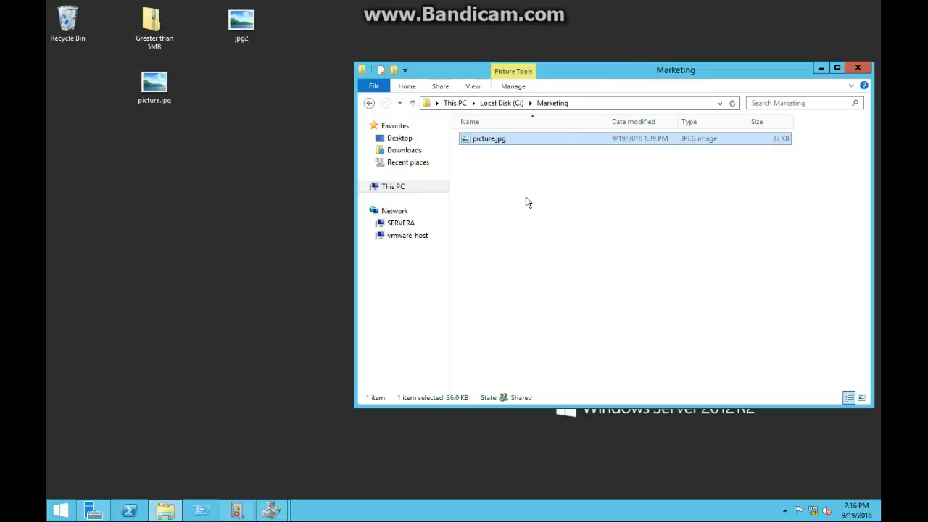
click(206, 129)
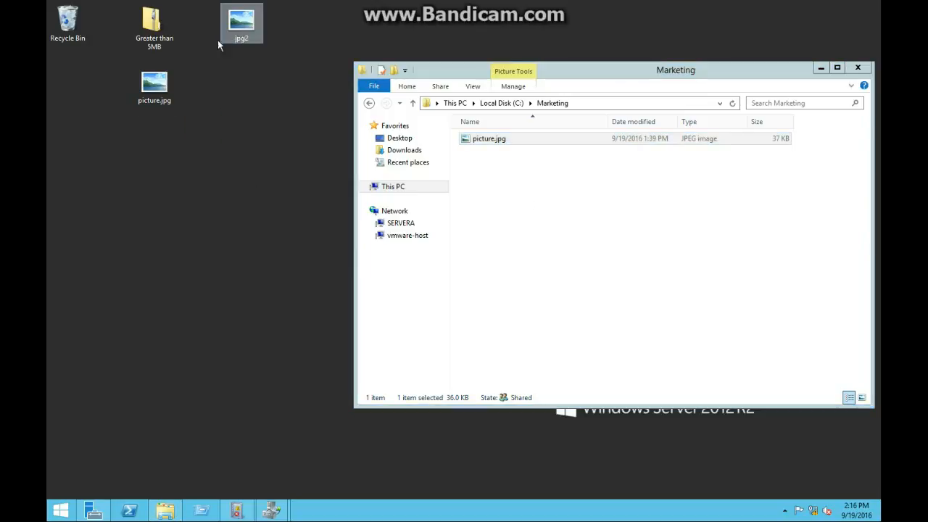
drag(234, 29, 497, 219)
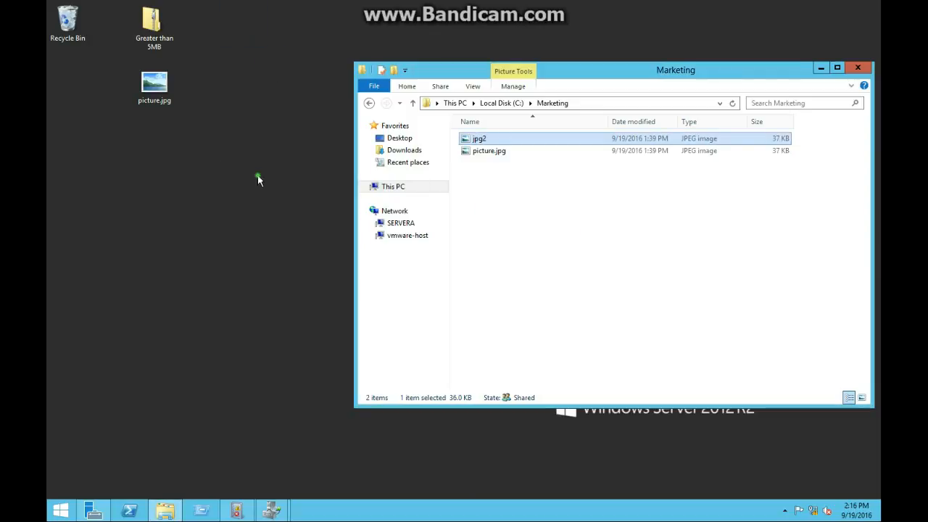
Switch to Event Viewer, refresh the Application log and examine the most recent SRMSVC events for a blocked file entry
click(238, 511)
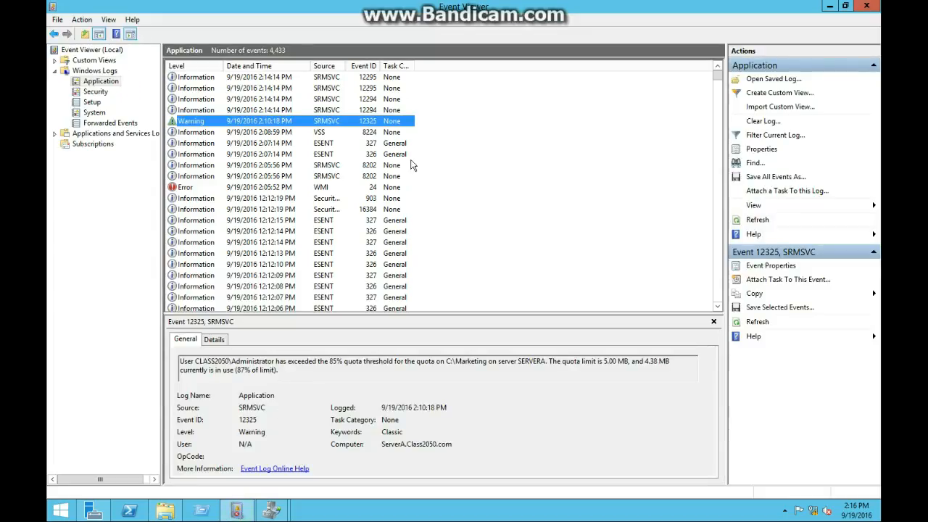
click(754, 322)
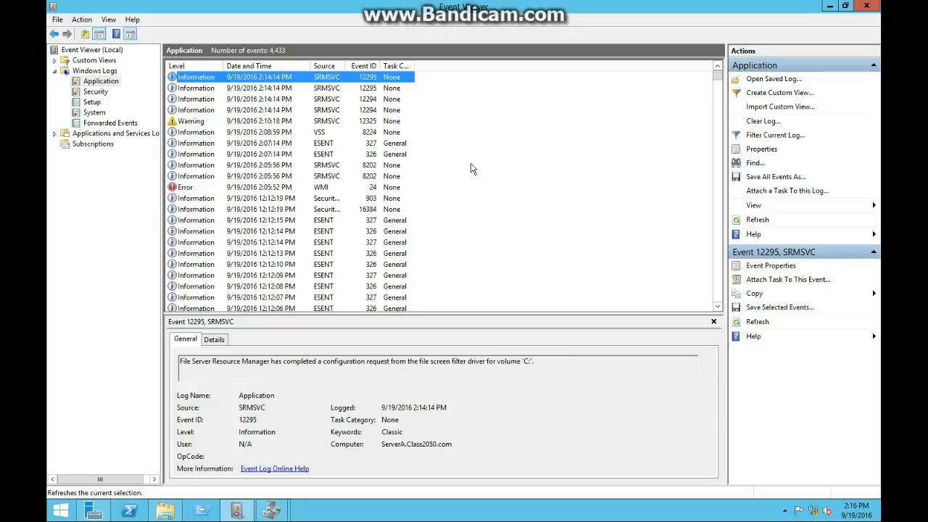
click(93, 93)
click(92, 82)
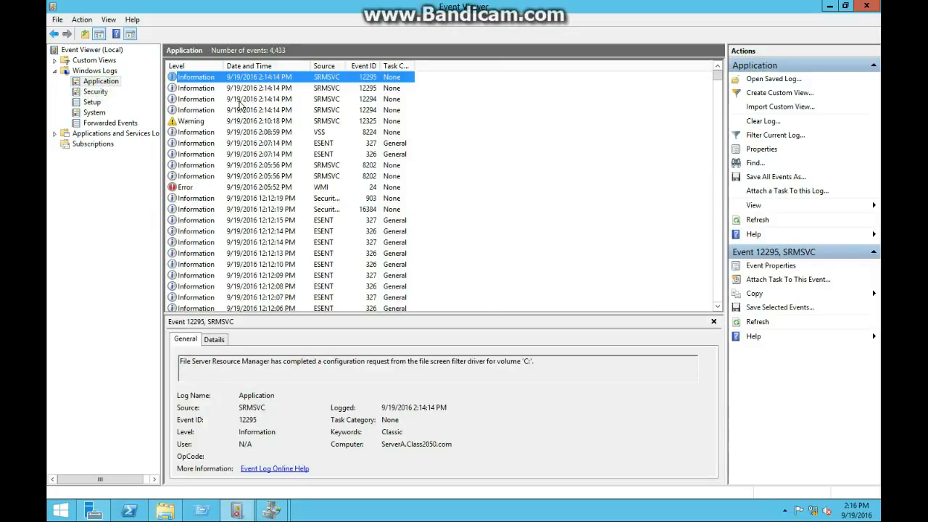
click(202, 123)
click(213, 110)
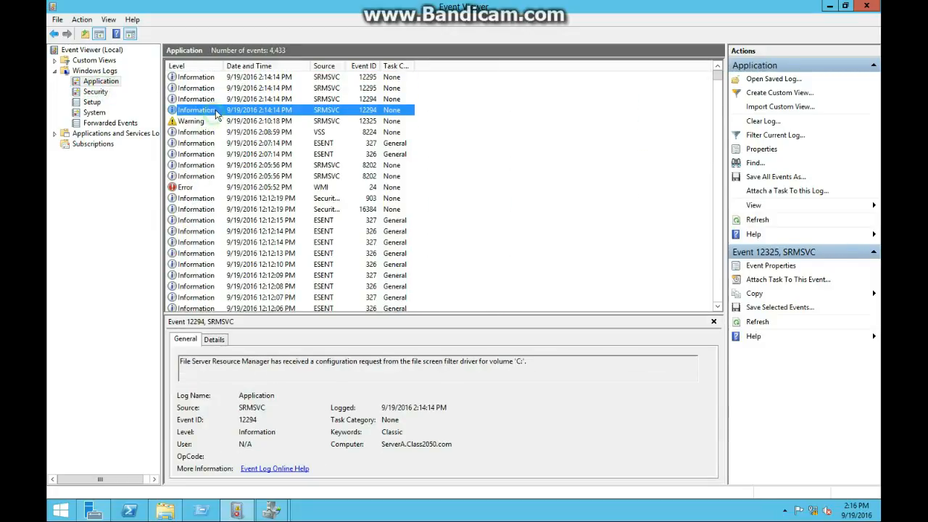
click(219, 99)
click(224, 90)
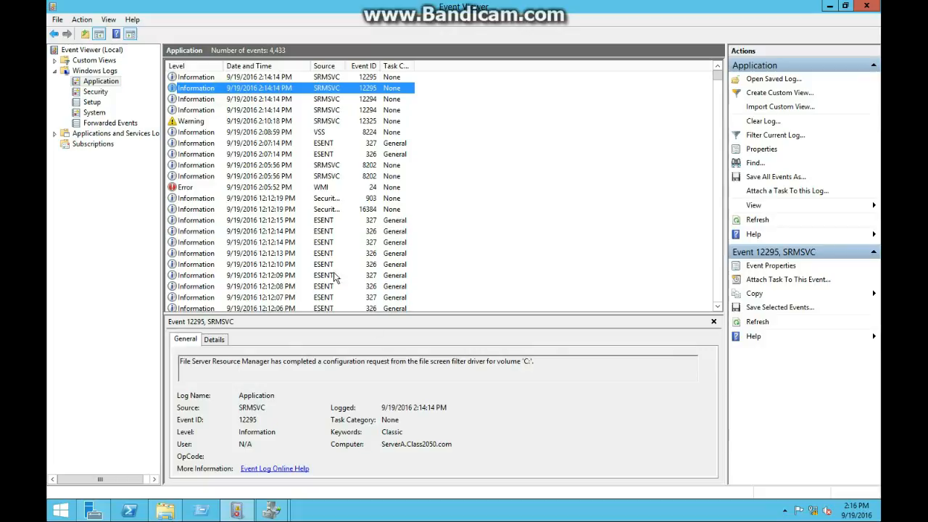
click(447, 364)
click(269, 77)
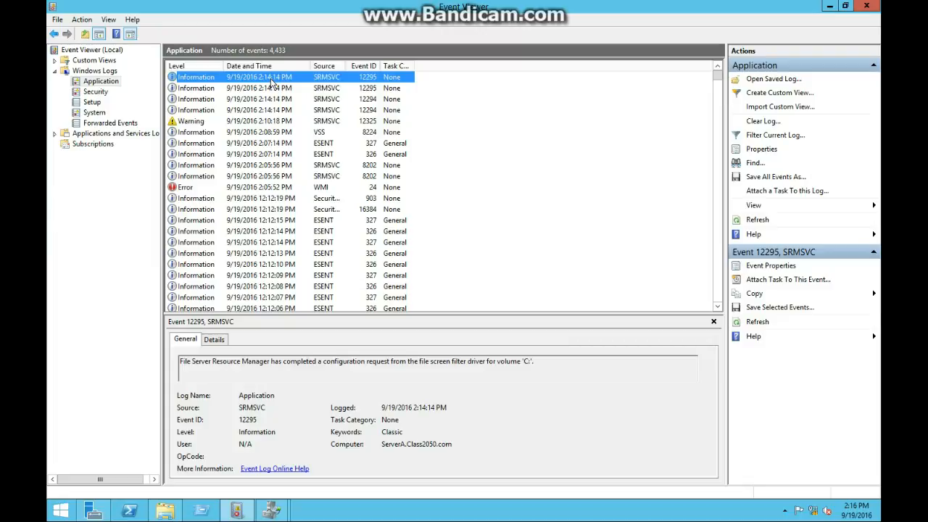
click(269, 88)
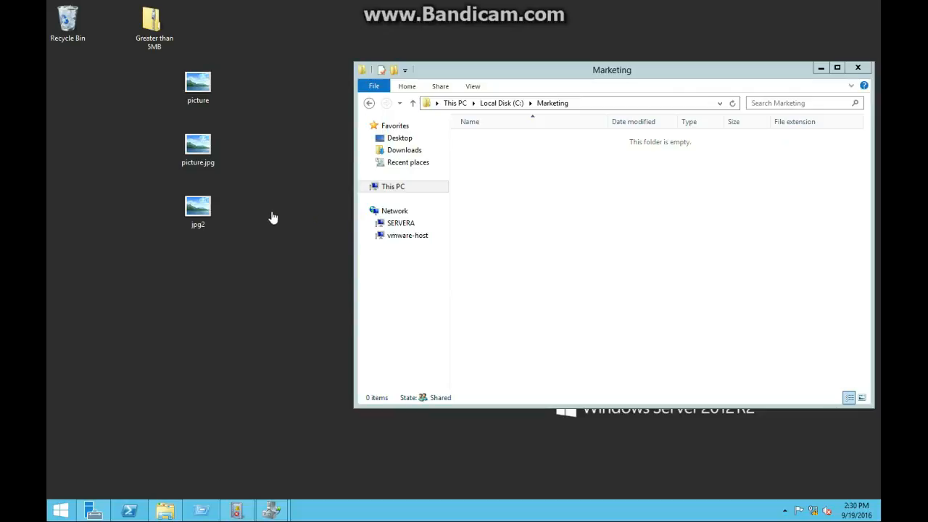
Try to move picture, picture.jpg and jpg2 together from the desktop into the Marketing folder, cancelling the transfer at the permission prompt
drag(307, 323, 513, 265)
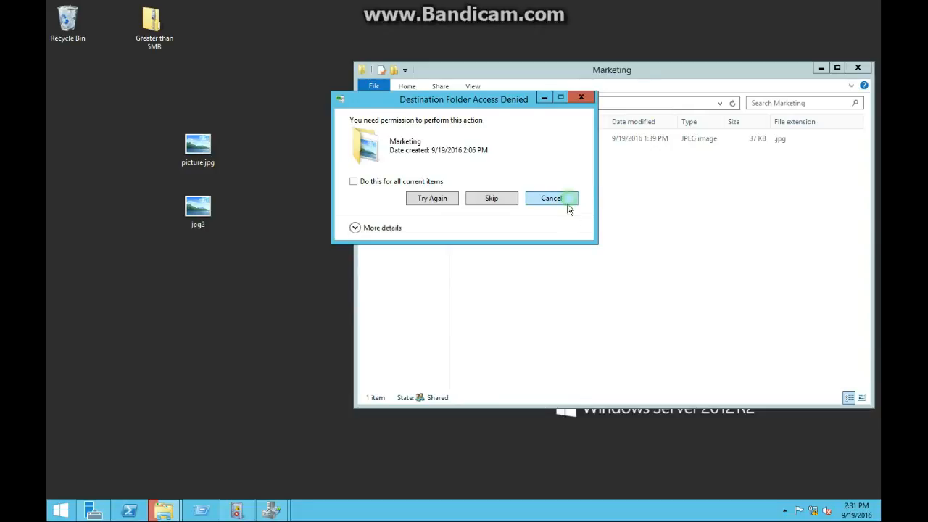
click(568, 201)
click(490, 141)
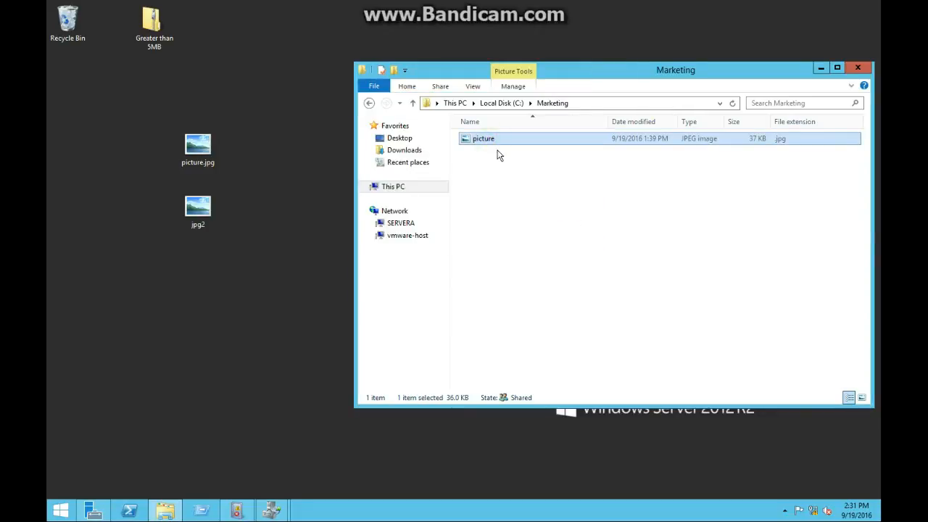
click(244, 124)
drag(229, 80, 203, 217)
click(246, 157)
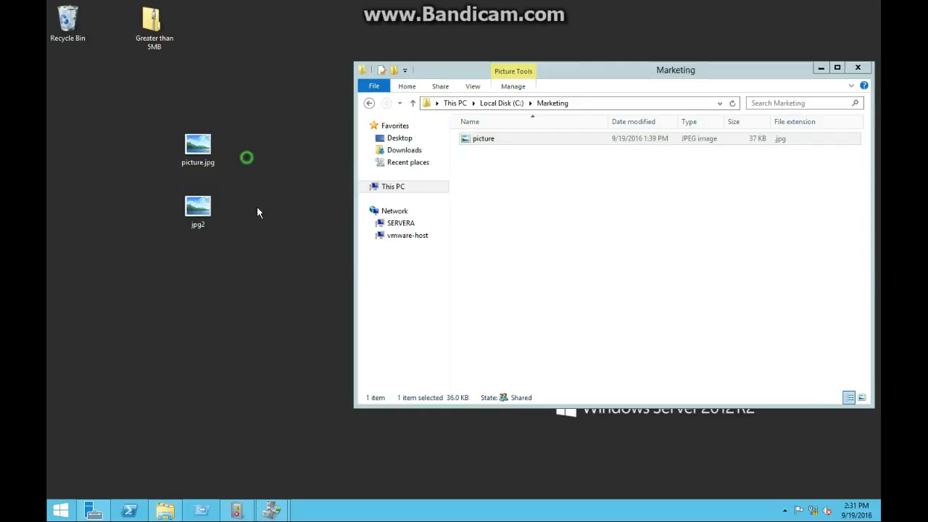
Switch to Event Viewer, refresh the Application log, read the newest SRMSVC event's description and minimize the window
click(236, 509)
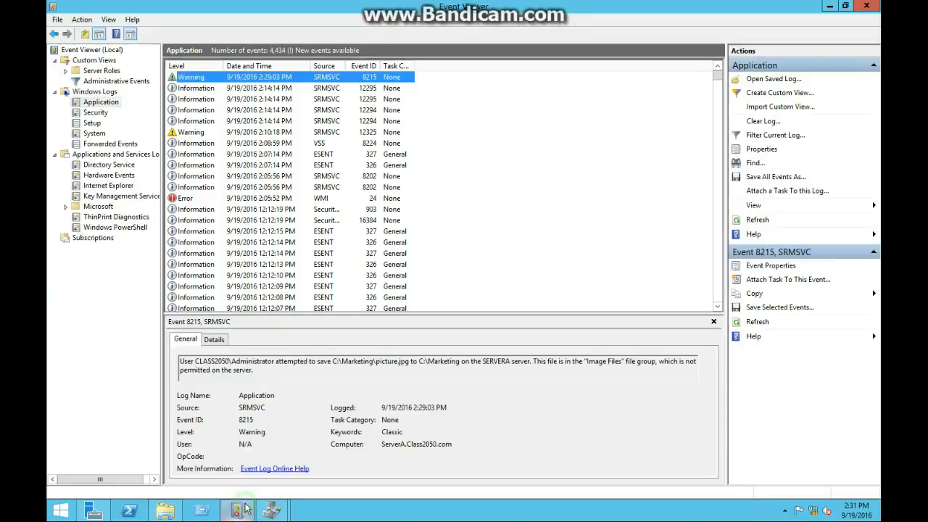
click(756, 321)
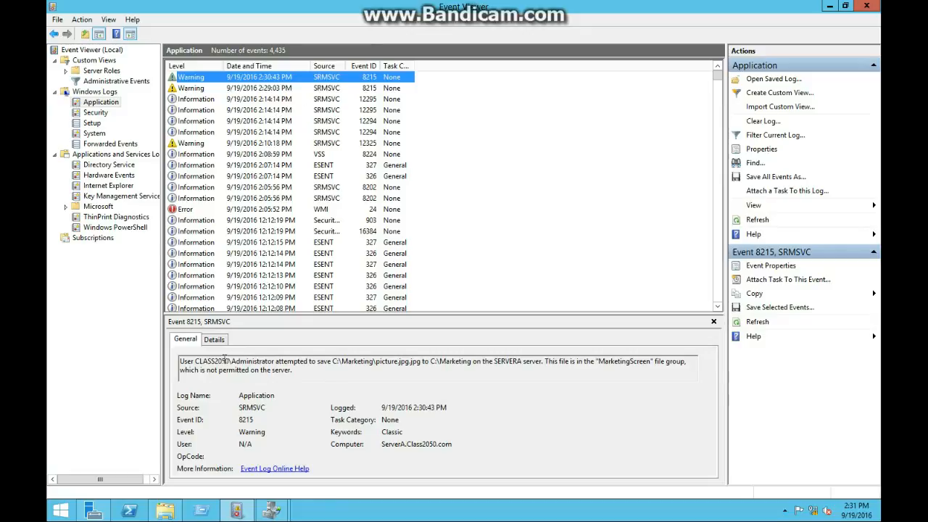
drag(182, 361, 389, 377)
click(389, 377)
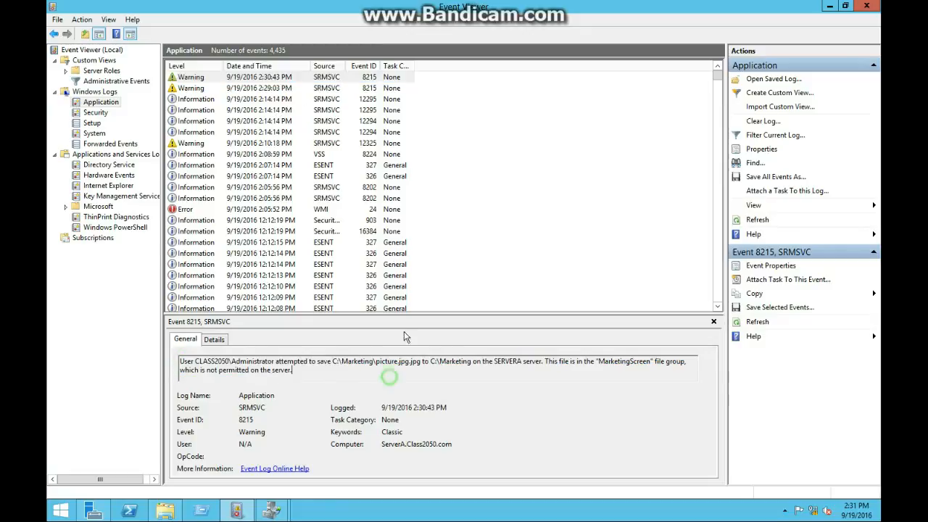
click(824, 8)
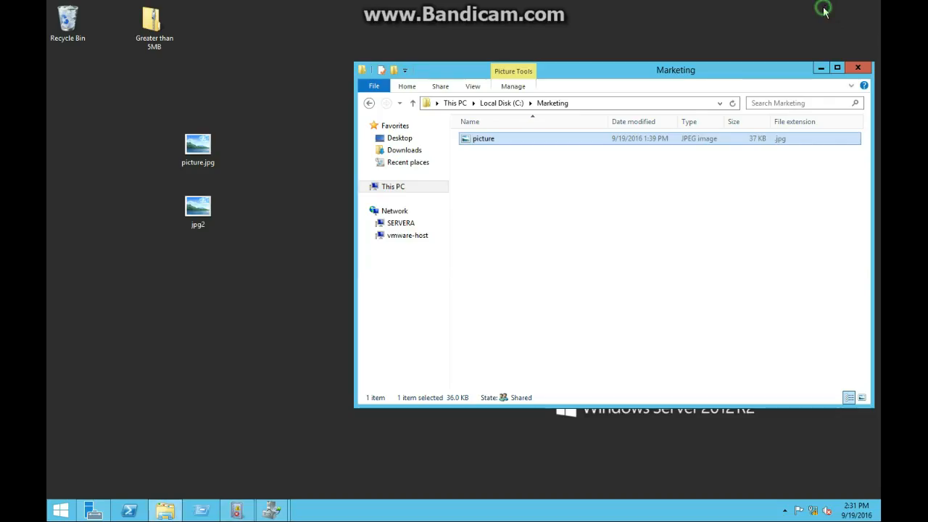
Switch to File Server Resource Manager and review the MarketingScreen template's file group with its included and excluded files
click(273, 510)
mouse_move(273, 509)
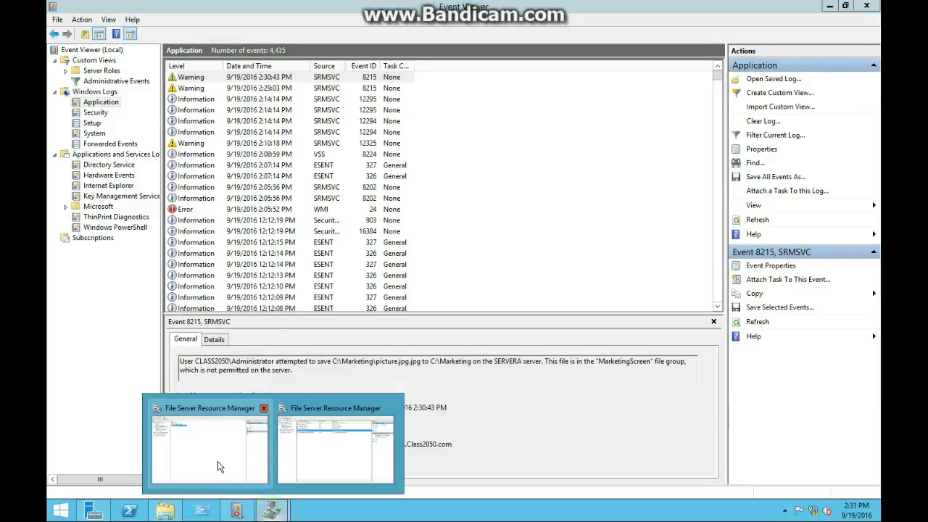
click(349, 444)
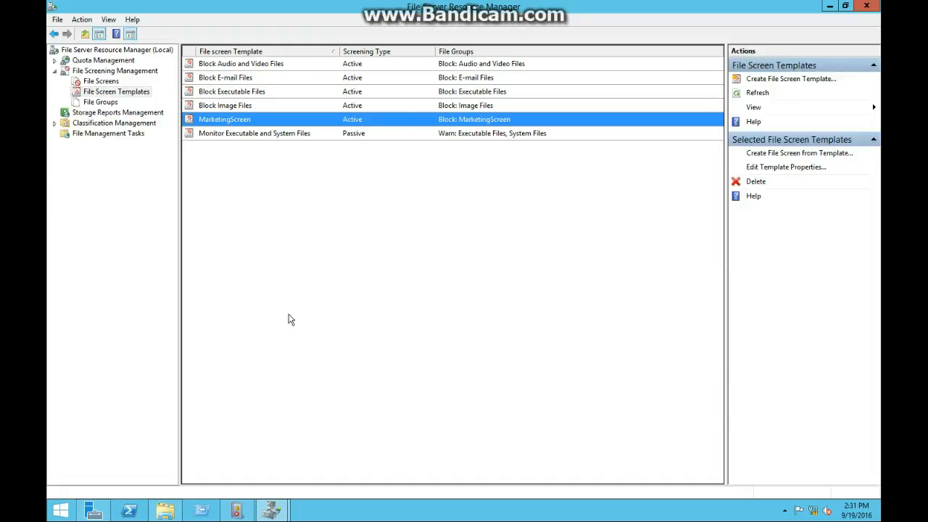
right_click(499, 119)
click(520, 142)
click(131, 250)
click(287, 224)
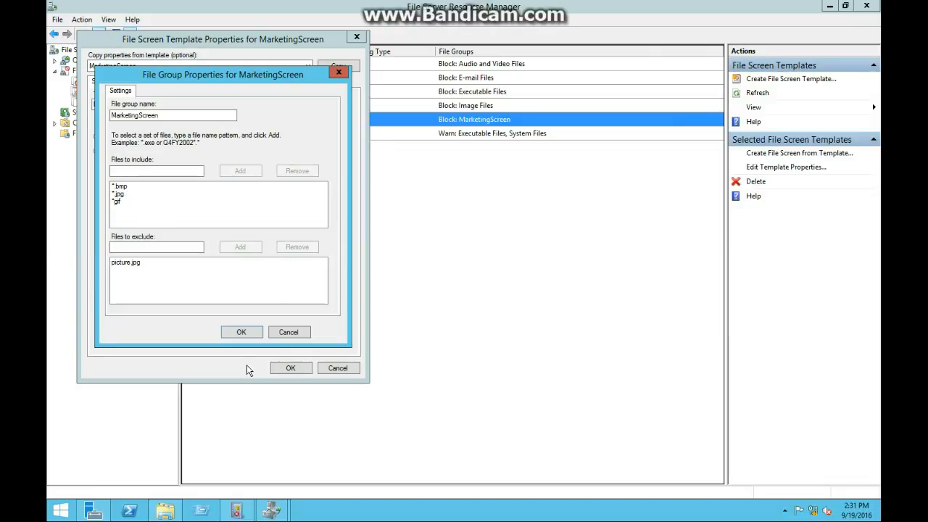
click(240, 332)
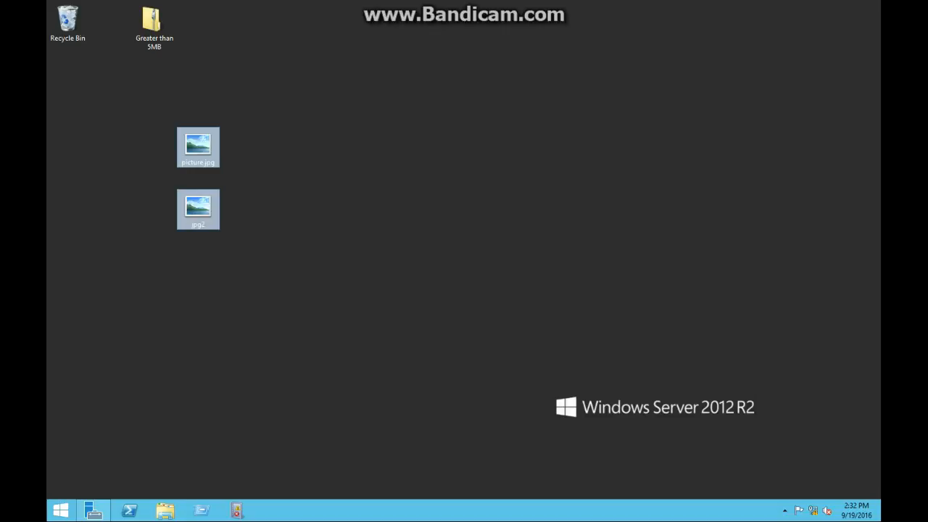
Switch to Server Manager, launch File Server Resource Manager from it and open Storage Reports Management
click(103, 510)
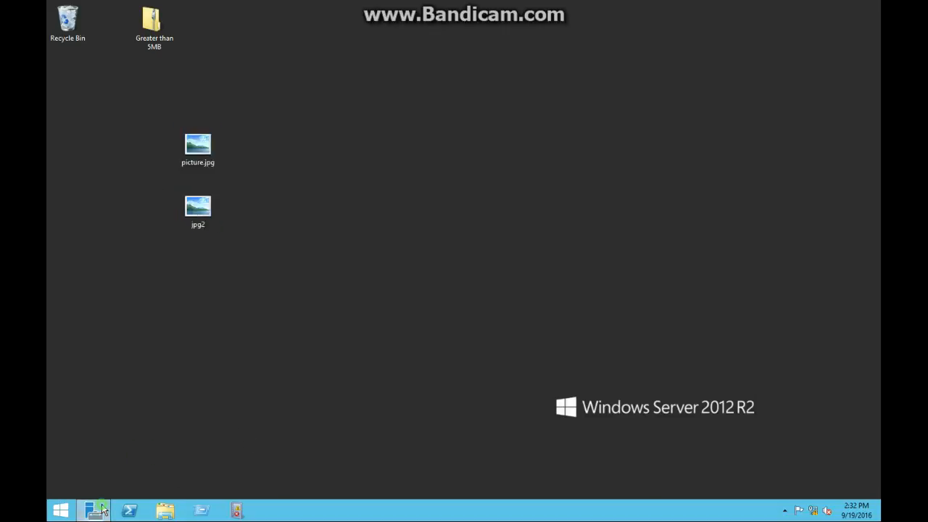
click(795, 31)
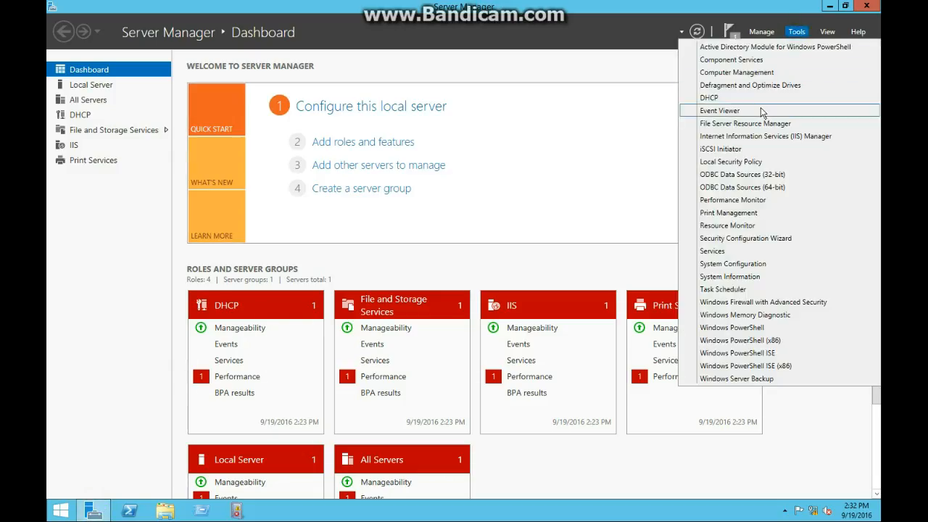
click(749, 124)
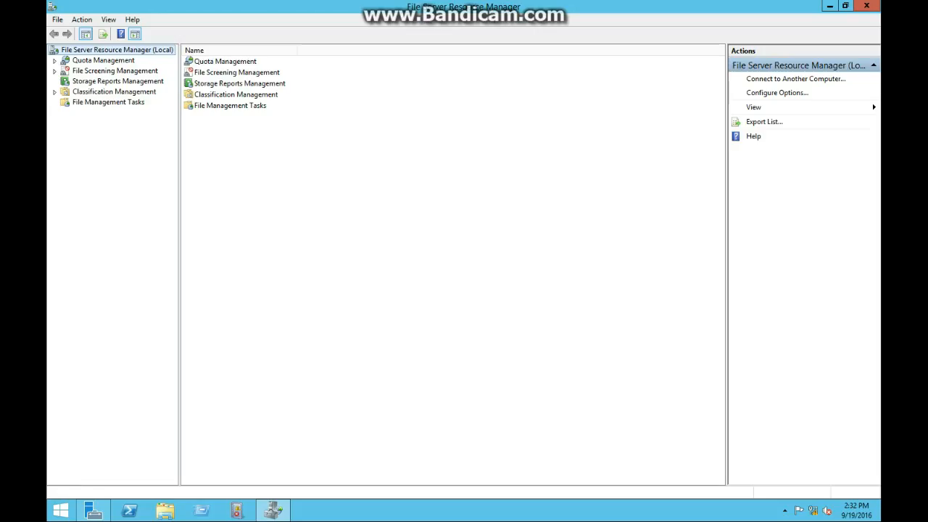
click(359, 124)
click(78, 81)
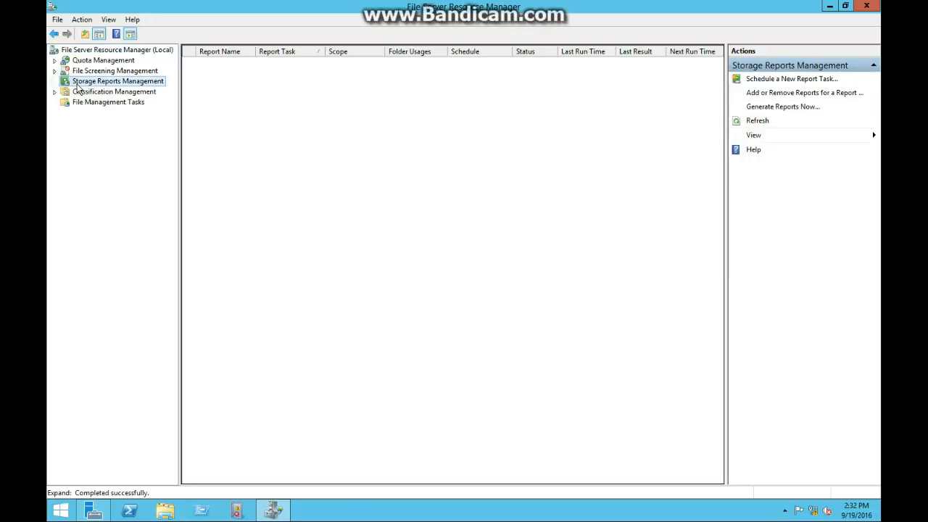
Start scheduling a new report task named MarketingReport and look through the report types selected for generation
right_click(125, 82)
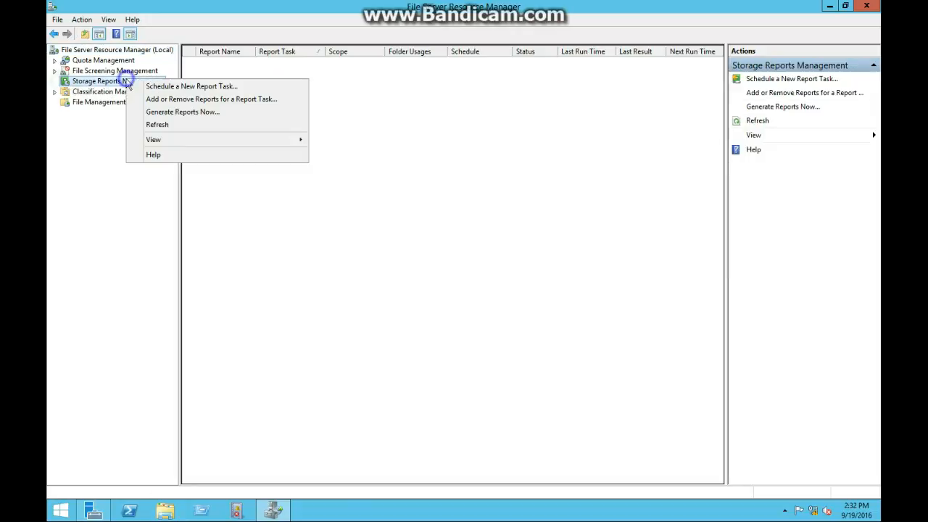
click(163, 88)
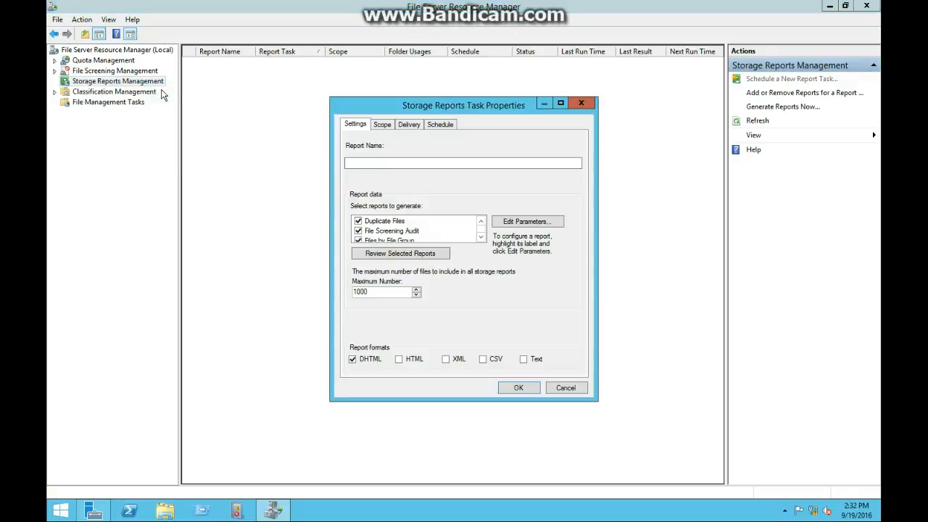
click(384, 162)
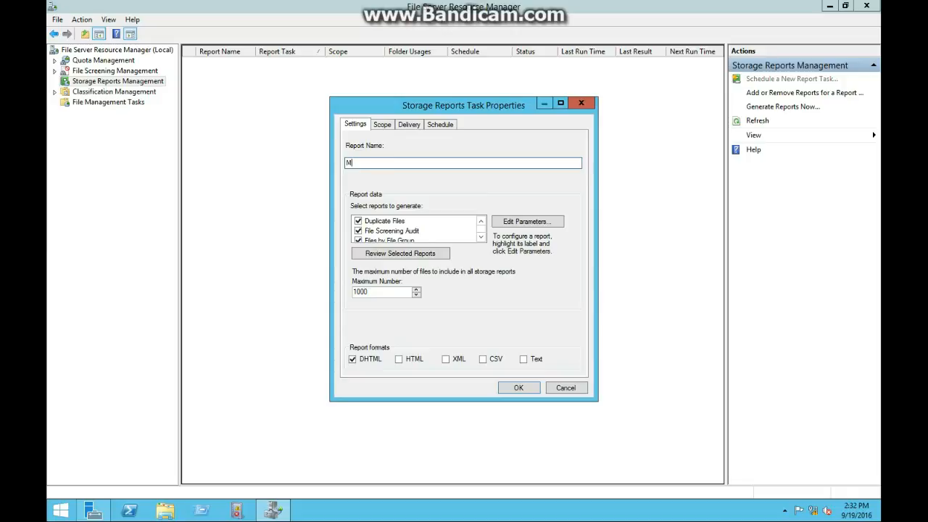
text(MarketingReport)
click(481, 236)
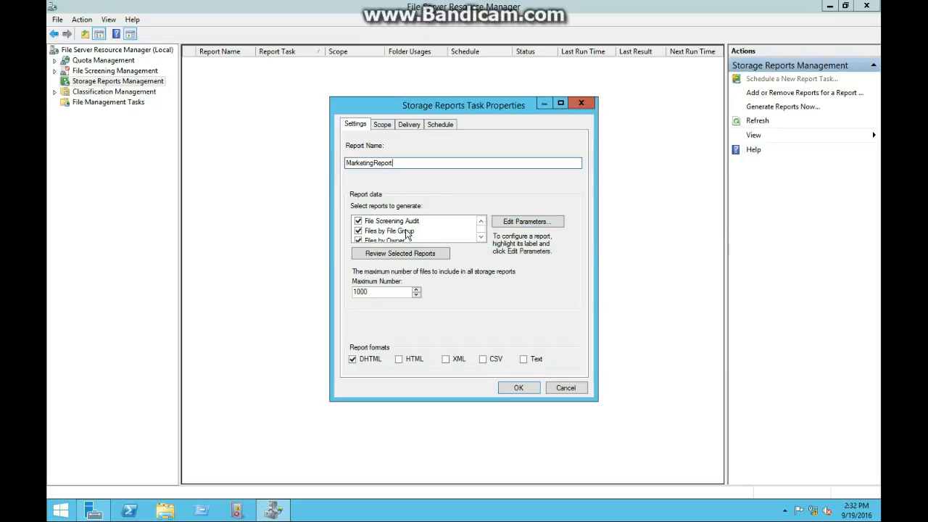
click(481, 237)
click(481, 237)
click(481, 237)
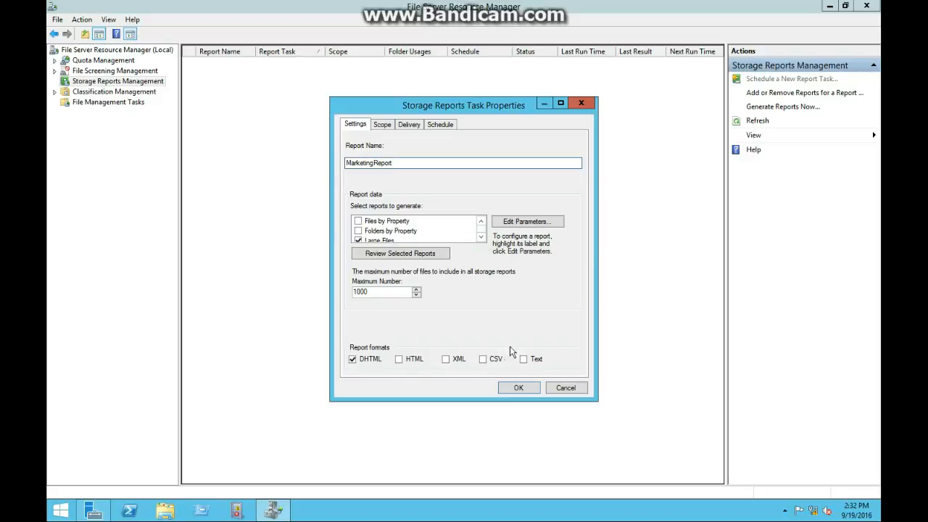
Add the Marketing folder on Local Disk (C:) to the report task's scope
click(387, 126)
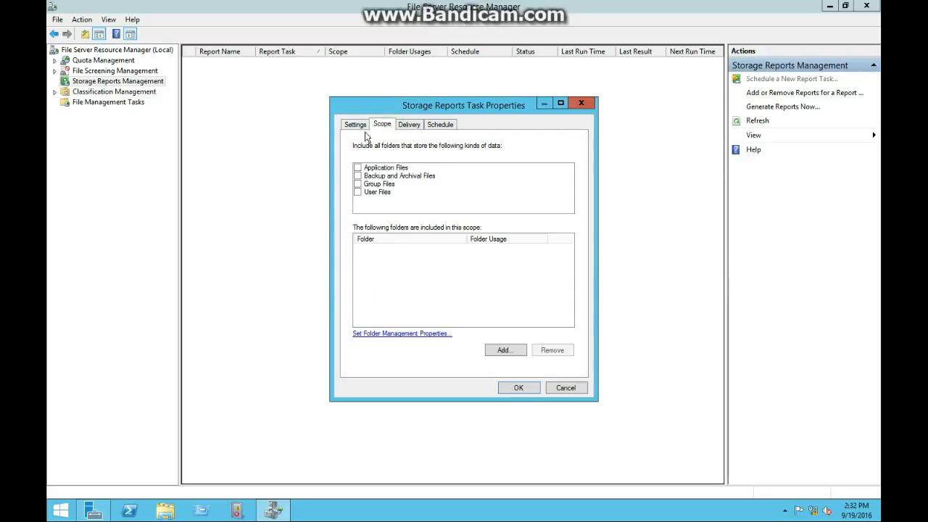
click(506, 351)
click(549, 232)
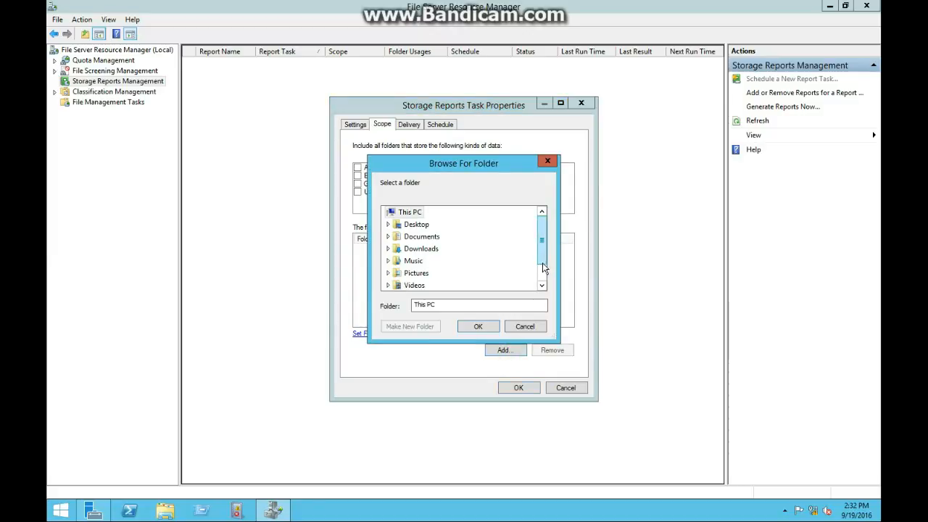
scroll(537, 259, down, 1)
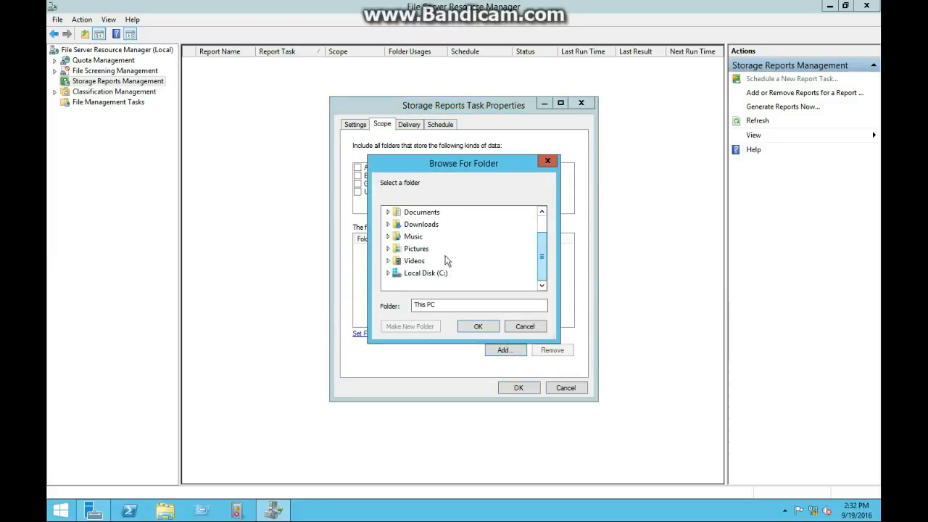
click(388, 272)
click(419, 248)
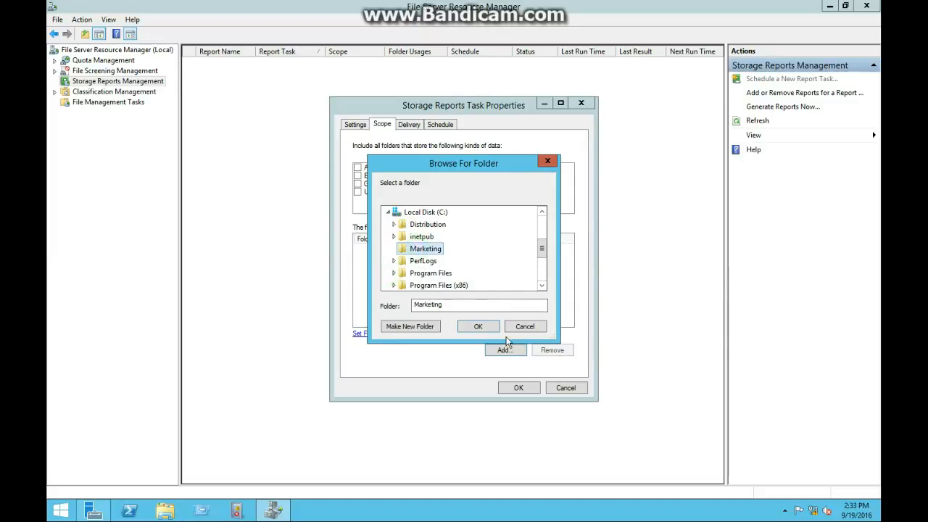
click(483, 326)
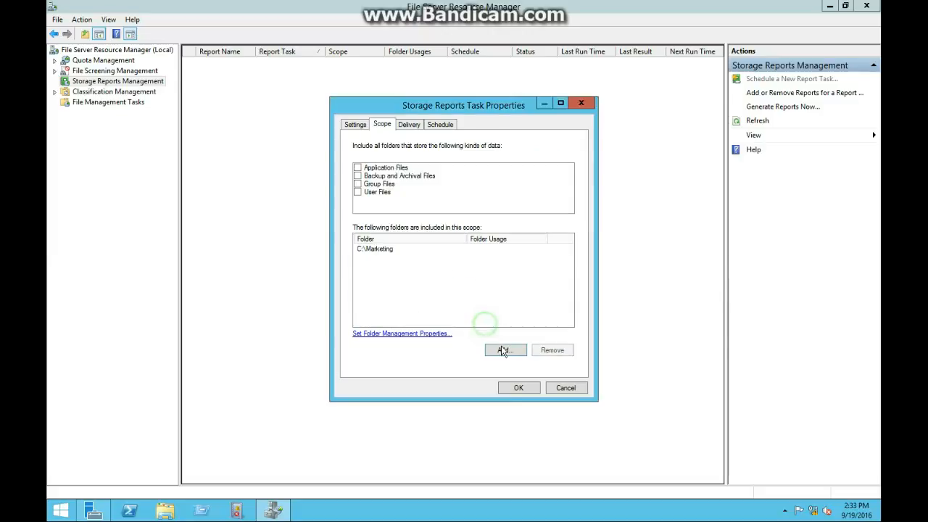
Try the delivery option that sends reports to administrators, then switch it back off
click(410, 126)
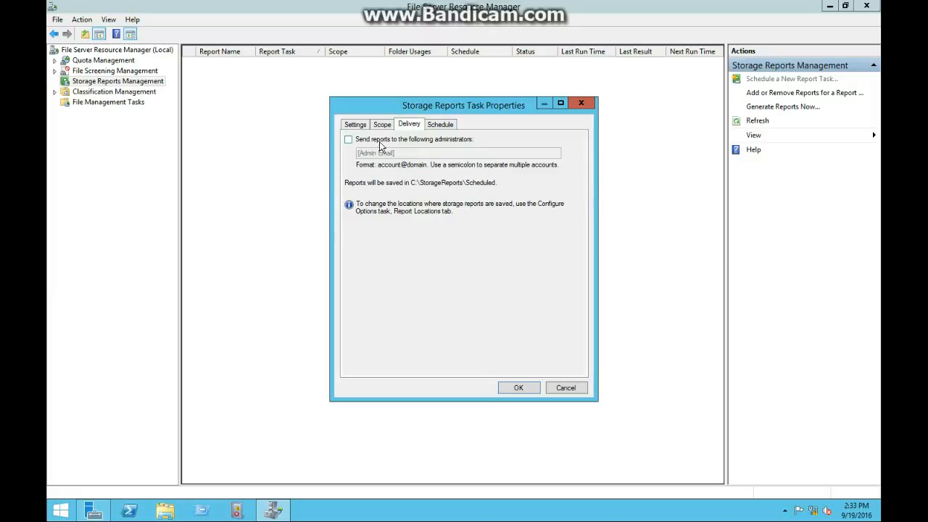
click(437, 142)
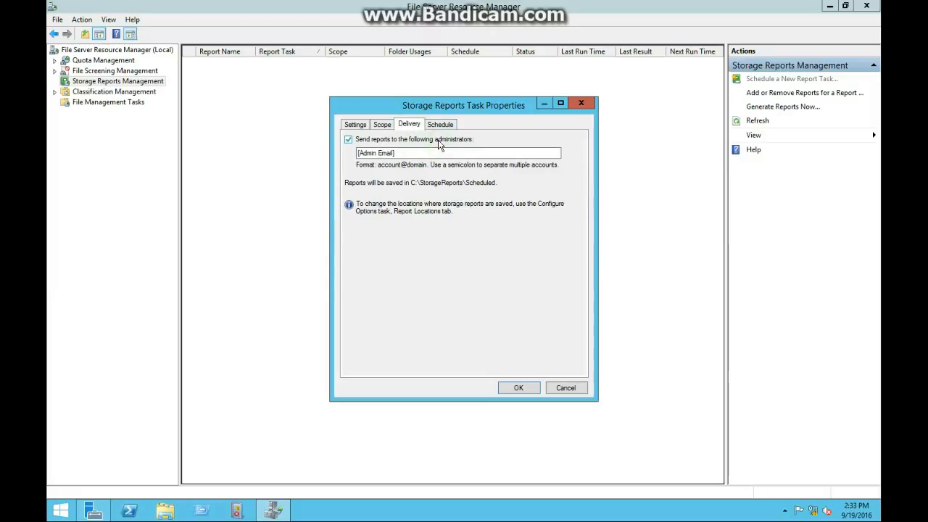
click(437, 140)
Schedule the report task to run weekly on Monday and save it
click(440, 126)
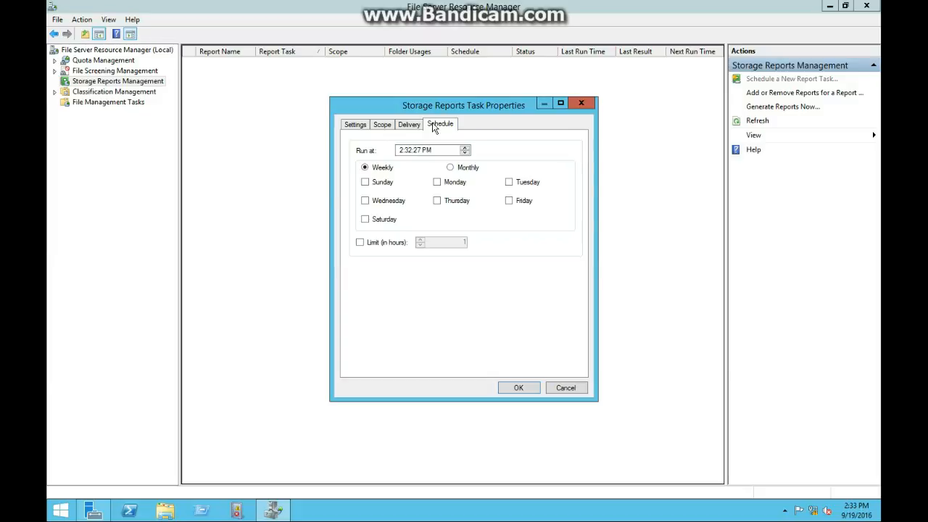
click(530, 387)
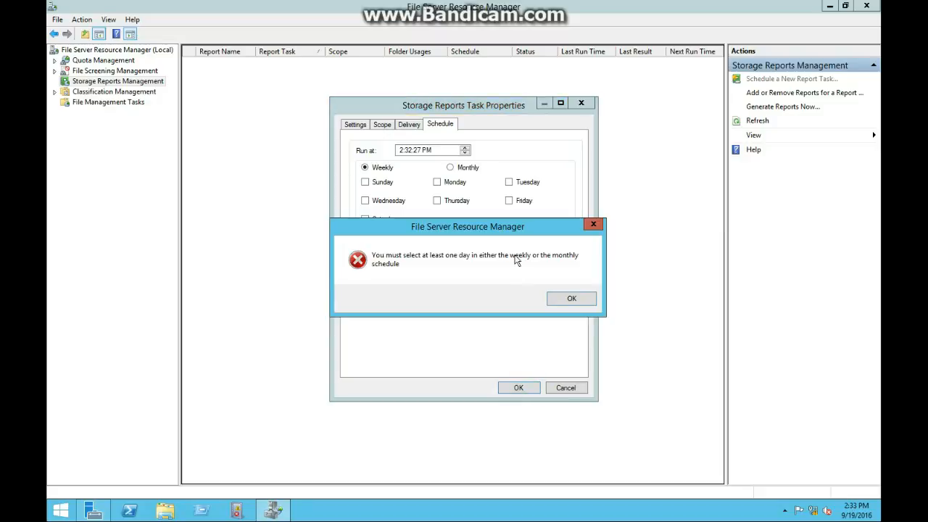
click(574, 298)
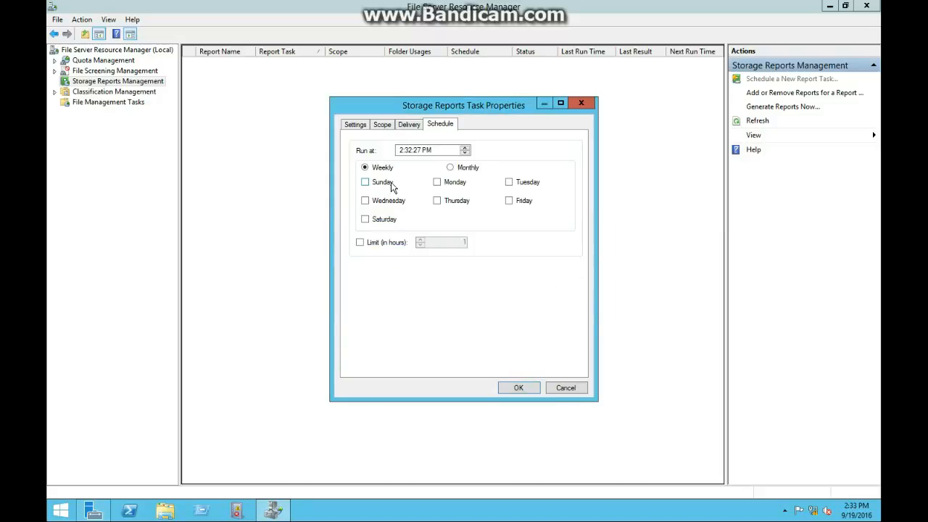
click(518, 388)
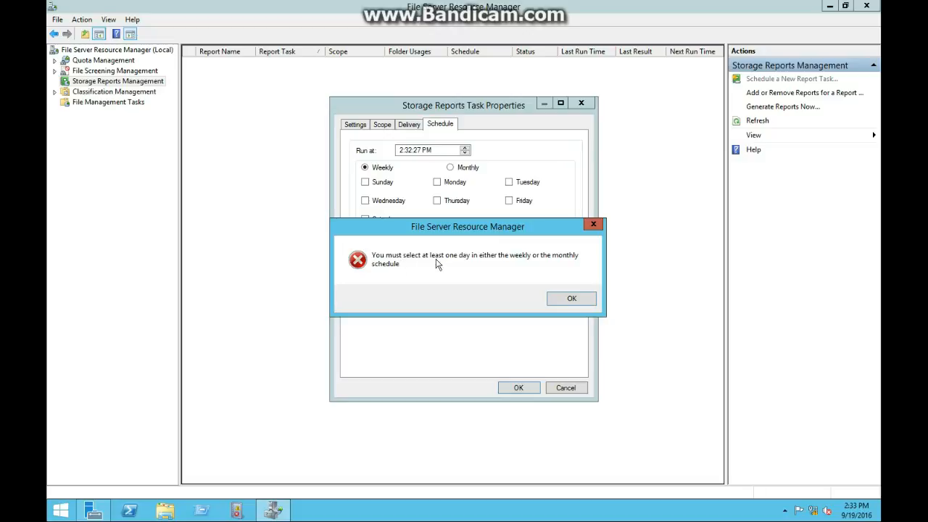
click(565, 303)
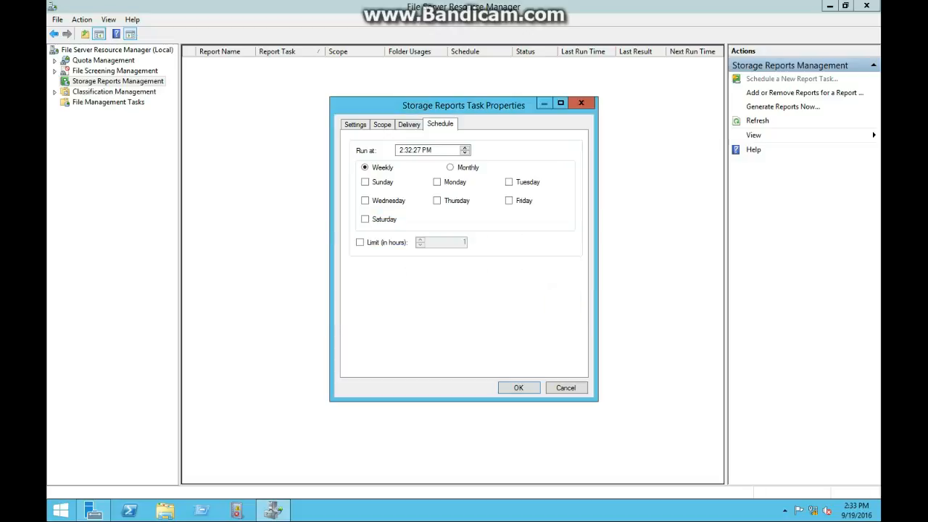
mouse_move(858, 514)
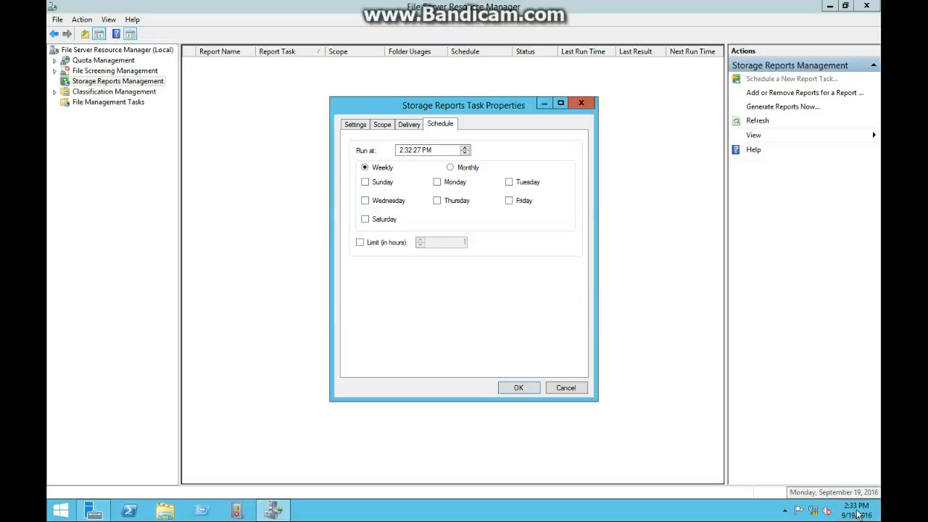
click(437, 181)
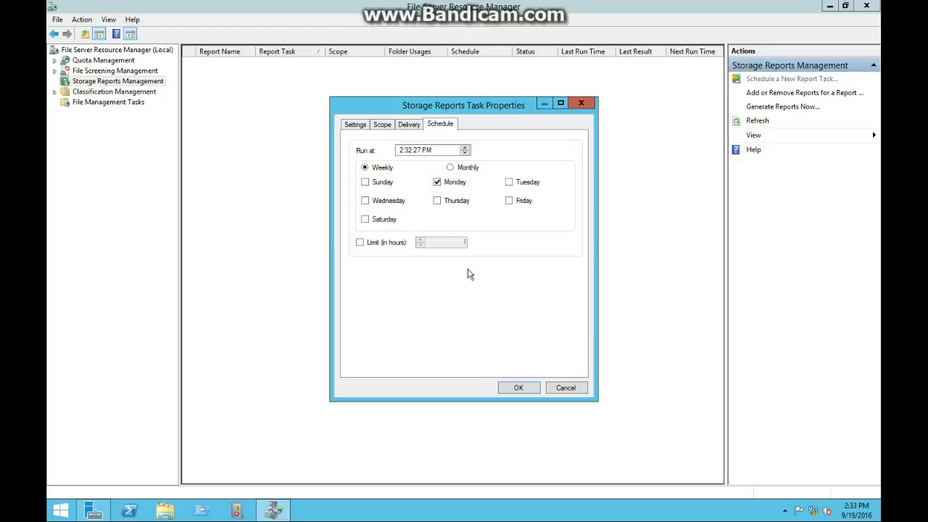
click(536, 395)
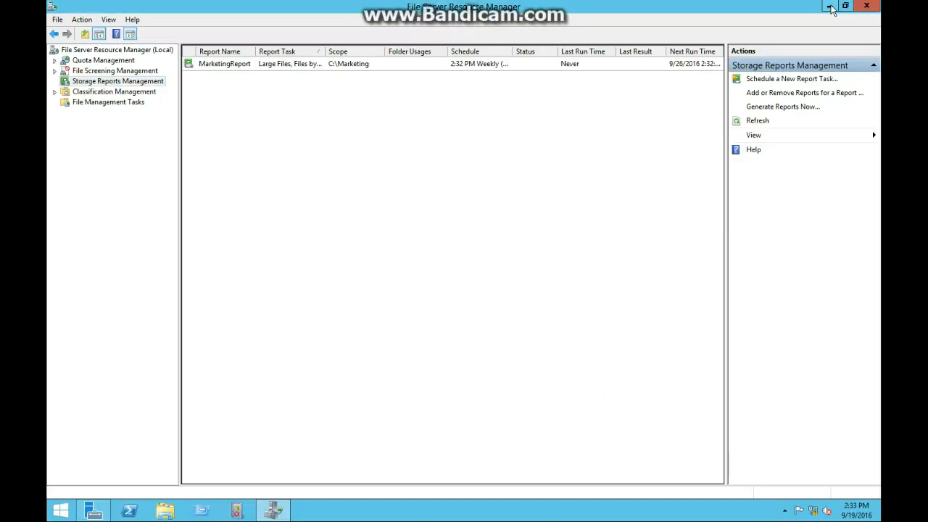
Run the MarketingReport task now, generating the reports in the background
right_click(270, 64)
click(280, 74)
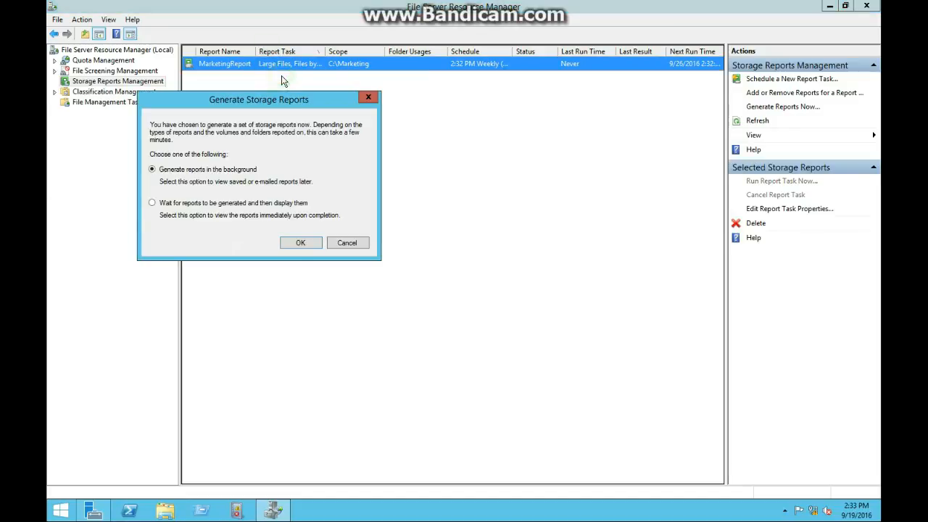
click(300, 243)
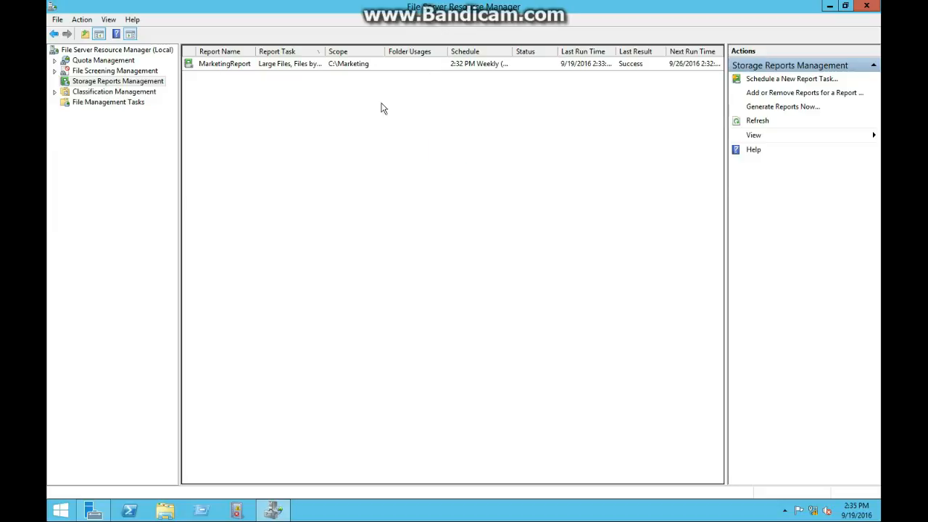
Switch to File Explorer and browse to the Interactive folder inside C:\StorageReports to look over the generated report files
click(169, 512)
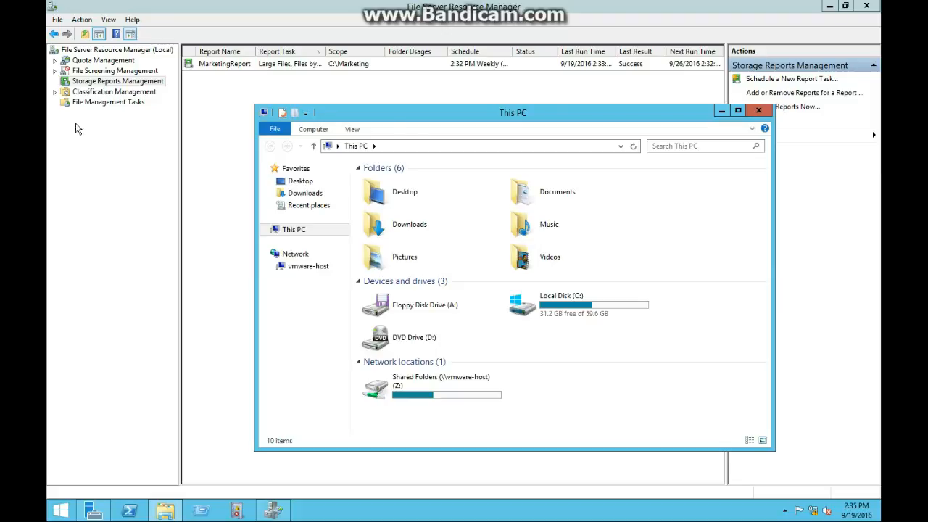
double_click(573, 300)
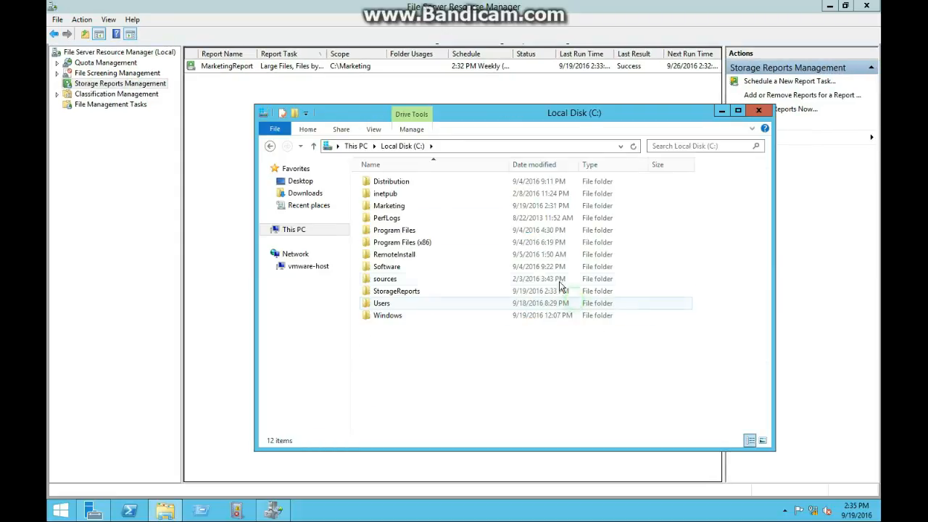
click(396, 292)
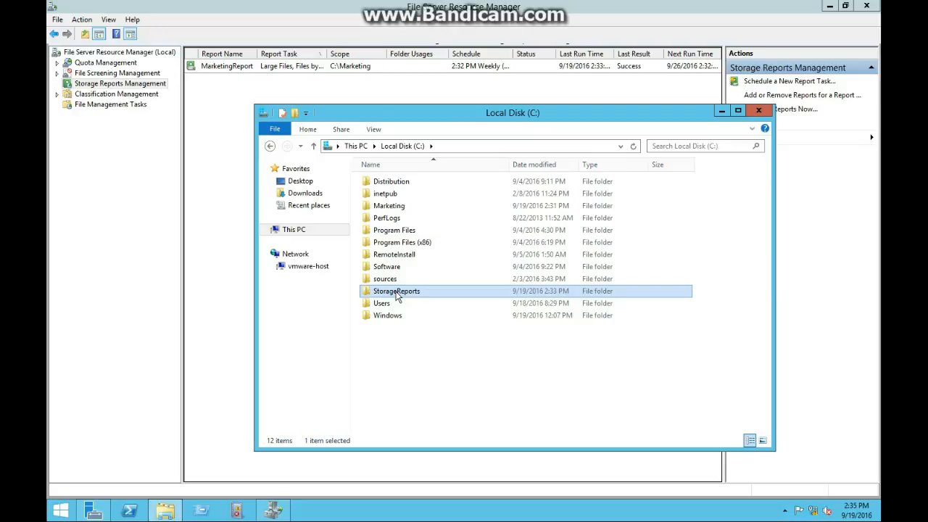
double_click(397, 292)
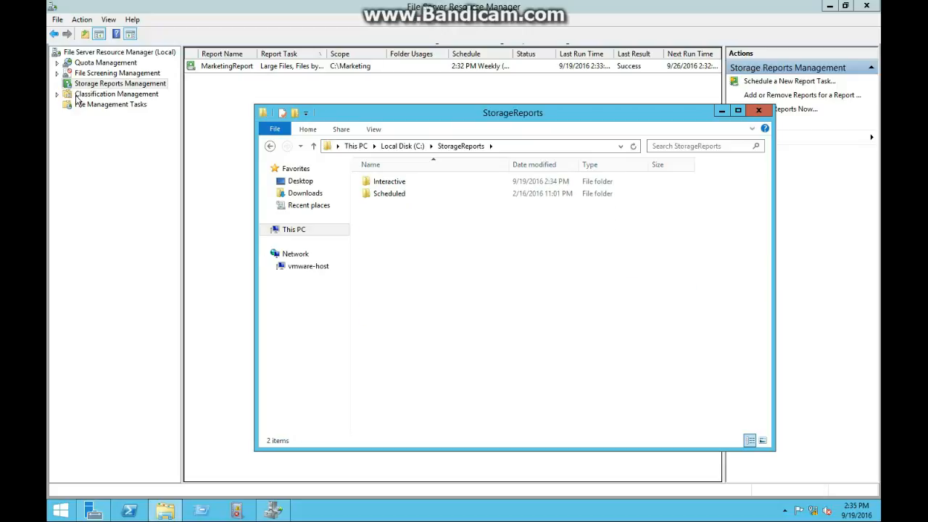
double_click(385, 194)
click(459, 146)
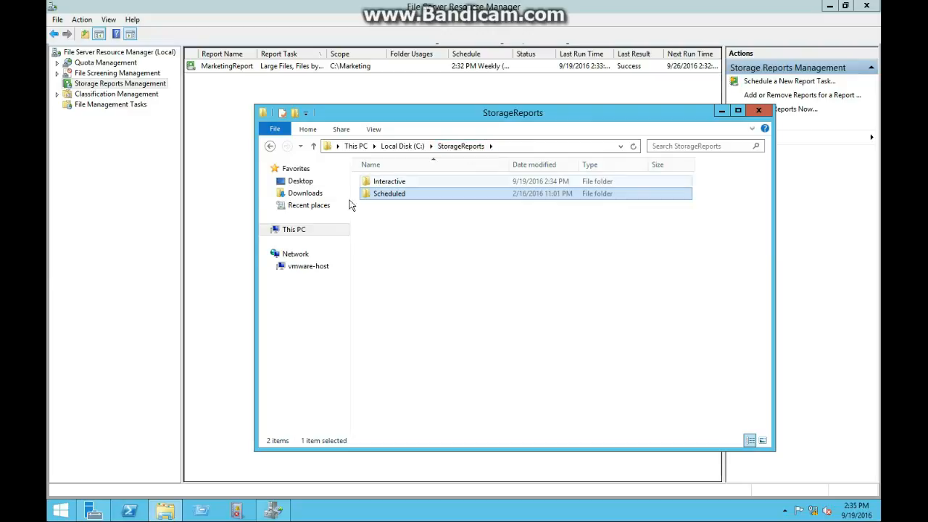
double_click(397, 183)
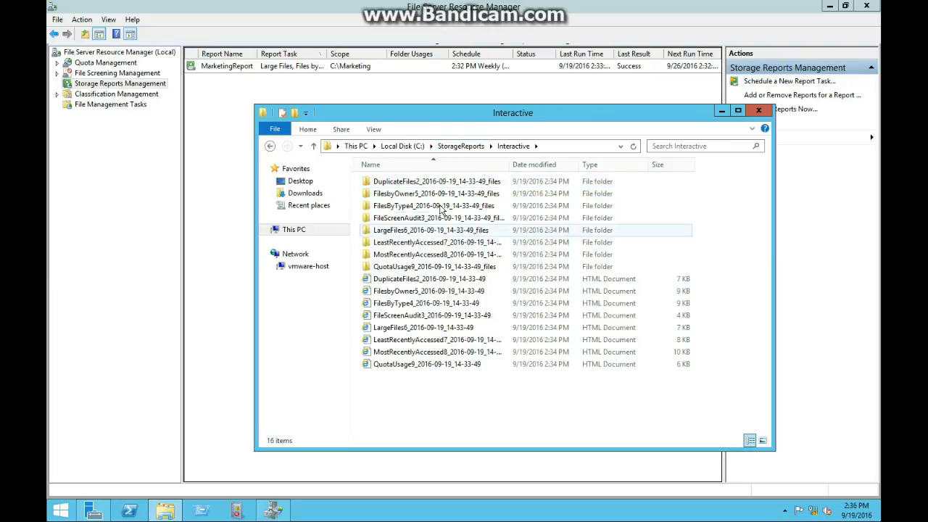
drag(561, 387, 355, 166)
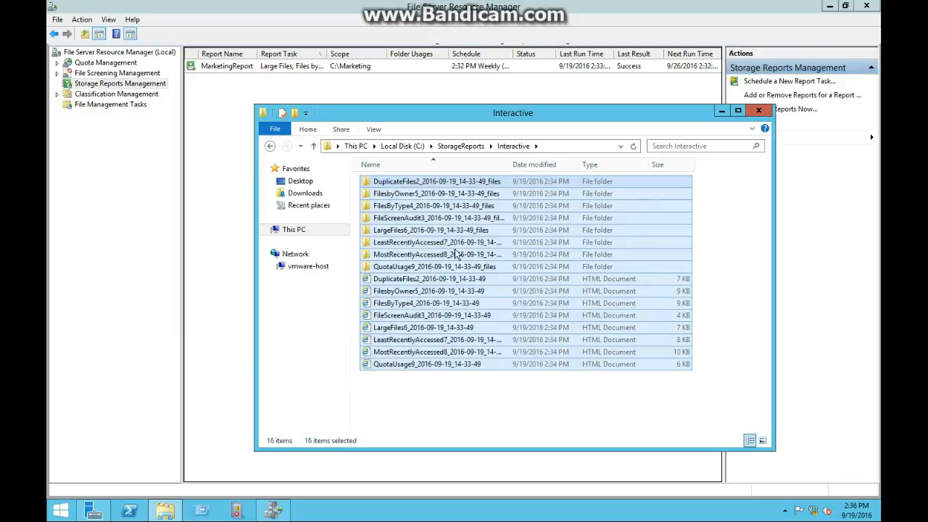
click(503, 400)
Review which reports are selected in the MarketingReport task's properties, then close them without changes
click(414, 67)
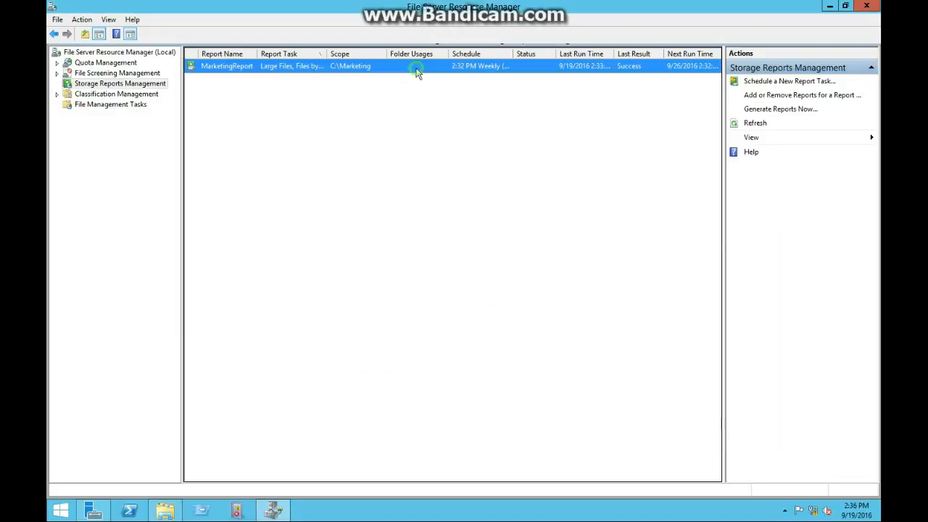
right_click(413, 67)
click(433, 100)
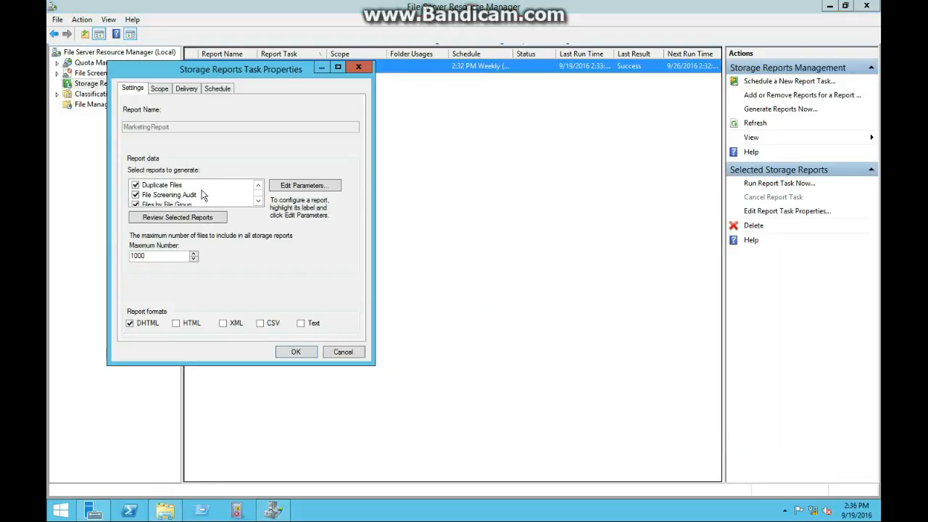
click(259, 204)
click(259, 204)
click(328, 351)
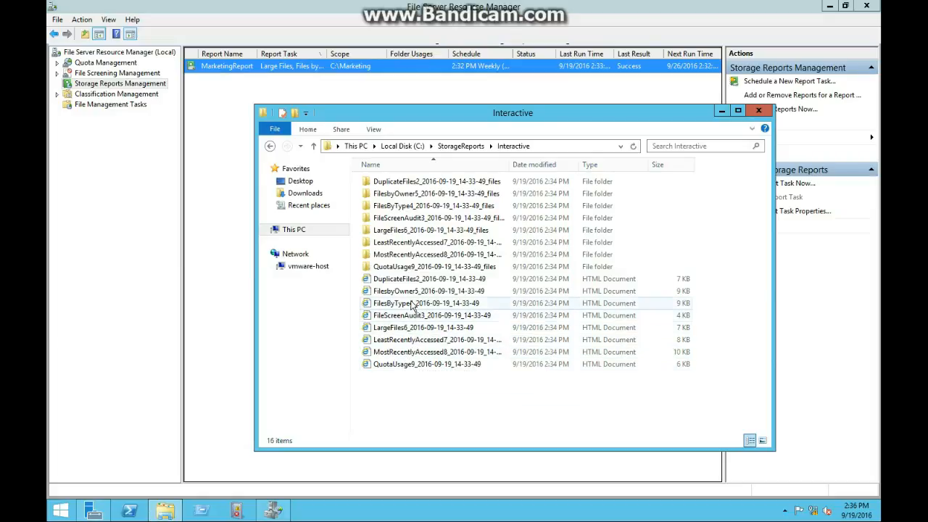
Open the generated QuotaUsage report, examine its totals and statistics for the Marketing folder, and close it
double_click(403, 366)
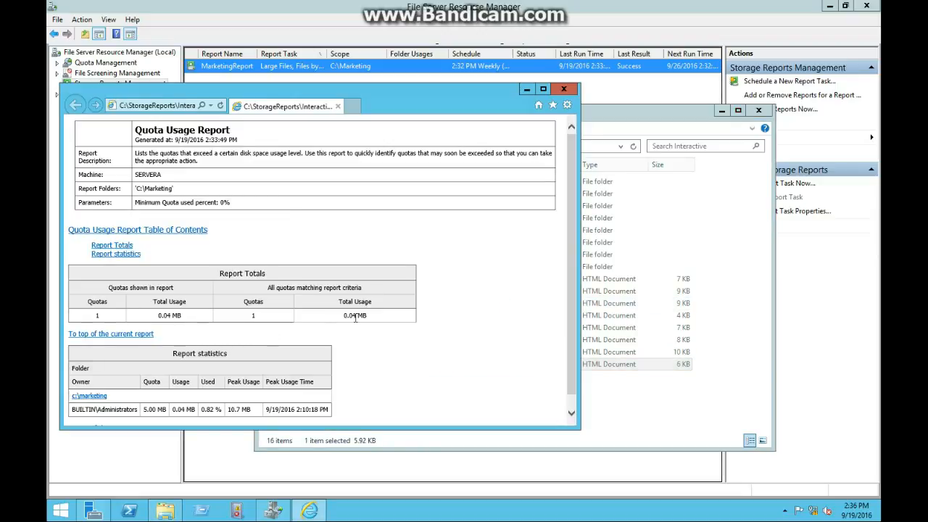
scroll(185, 337, down, 1)
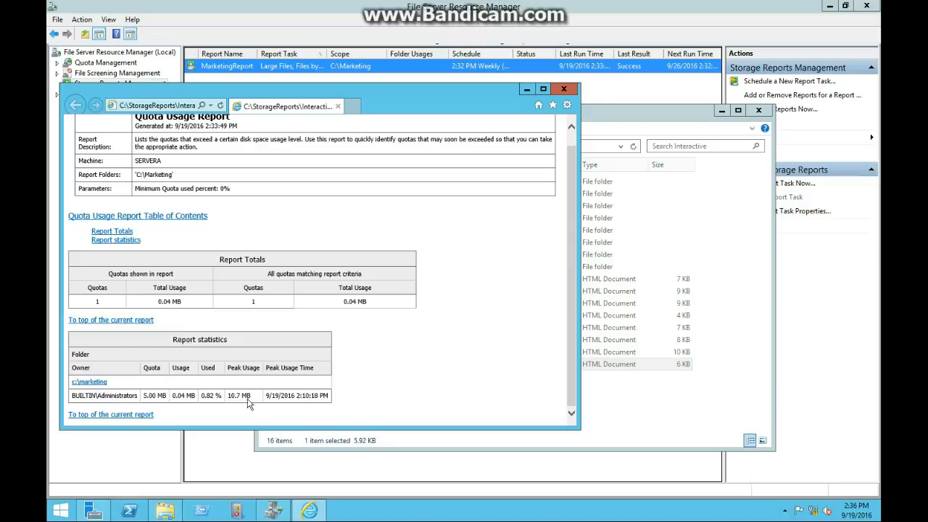
scroll(161, 391, up, 1)
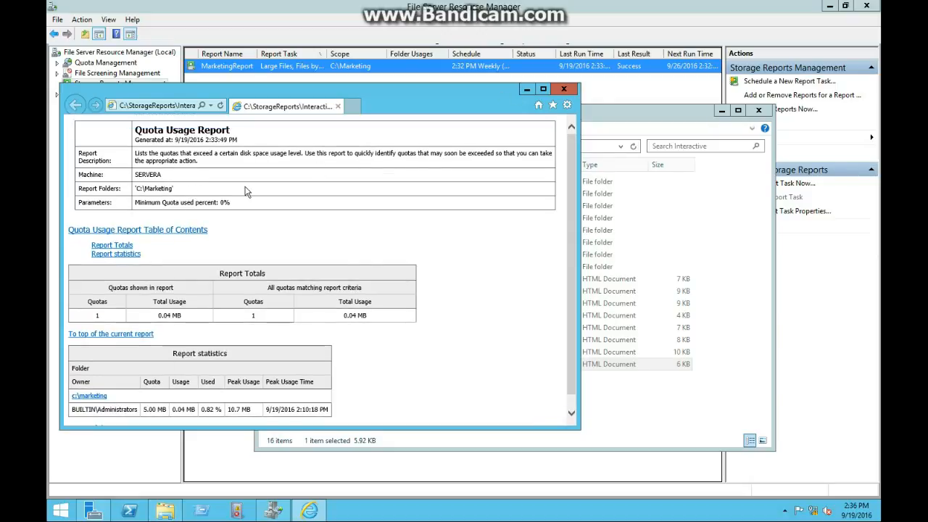
click(564, 89)
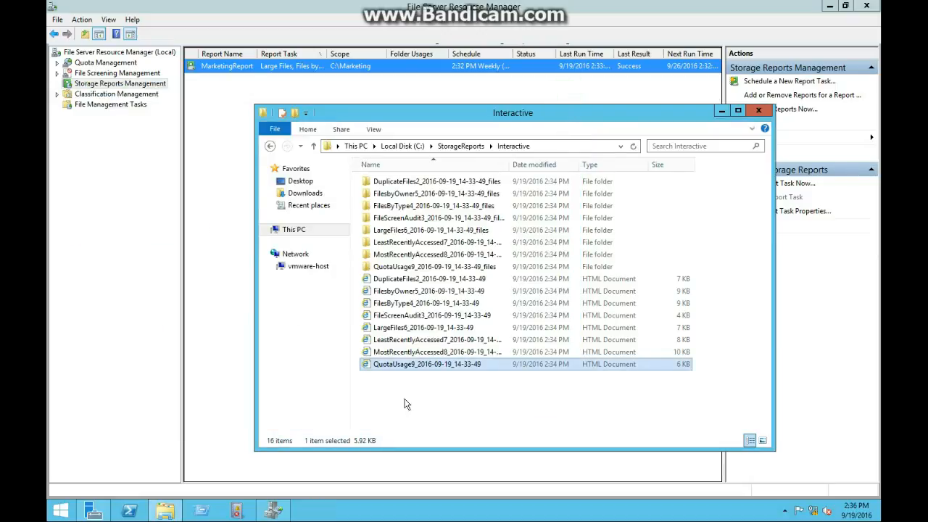
View the MostRecentlyAccessed and LeastRecentlyAccessed file reports one after the other, closing each
double_click(435, 351)
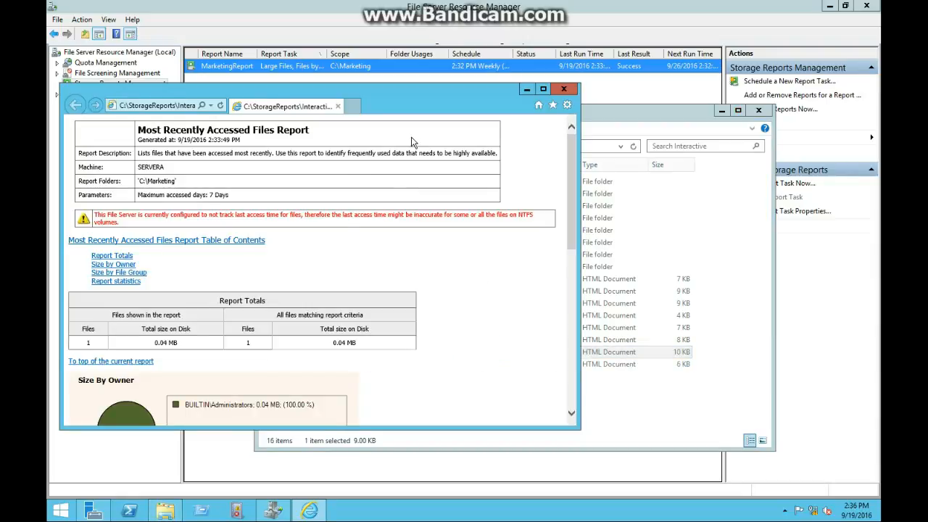
drag(222, 215, 319, 216)
click(357, 213)
click(564, 89)
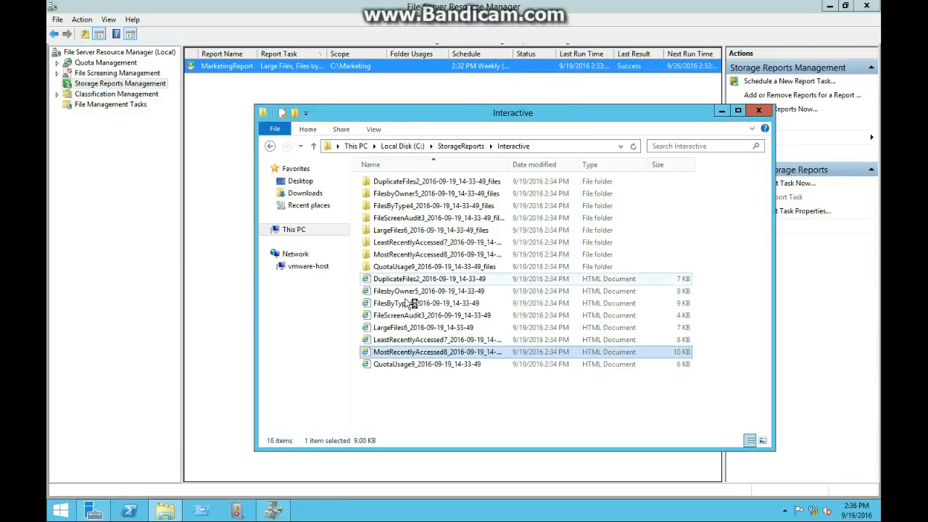
double_click(377, 339)
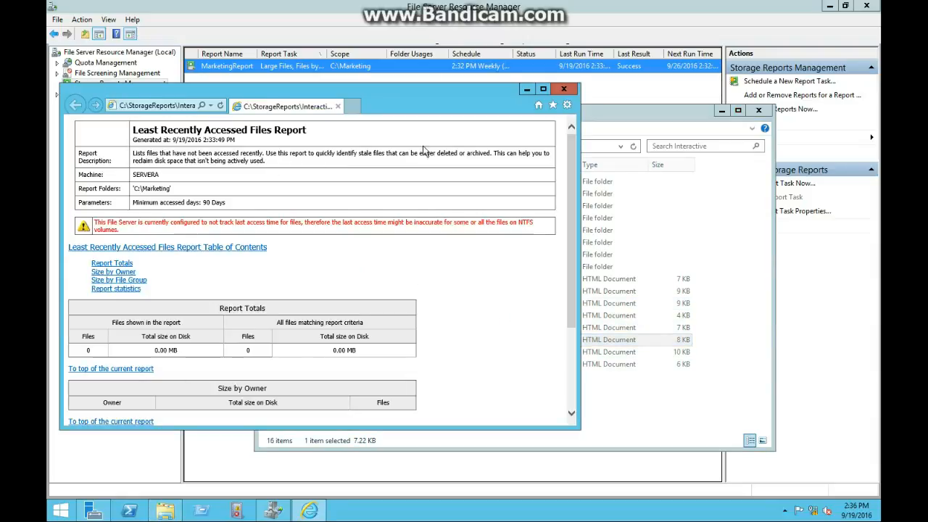
click(563, 89)
View the LargeFiles report and the FileScreenAudit report one after the other, closing each
double_click(447, 327)
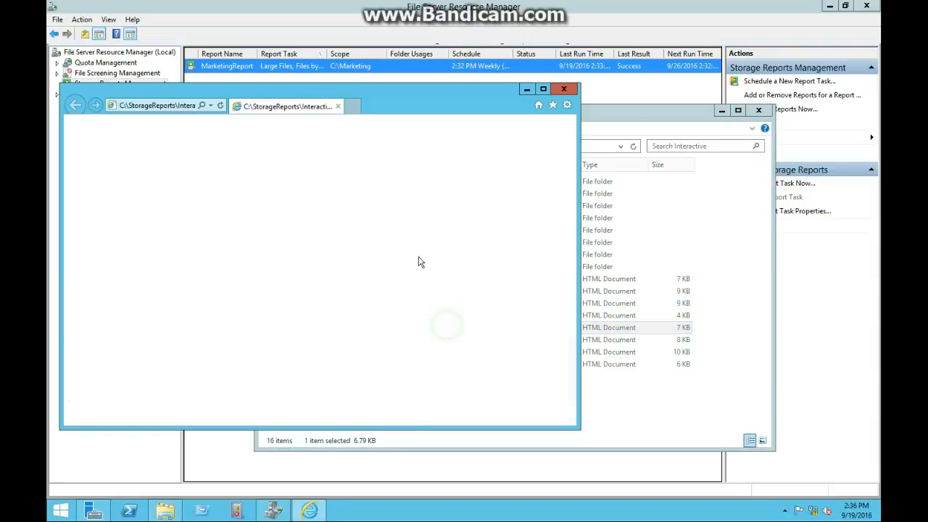
click(564, 89)
double_click(363, 315)
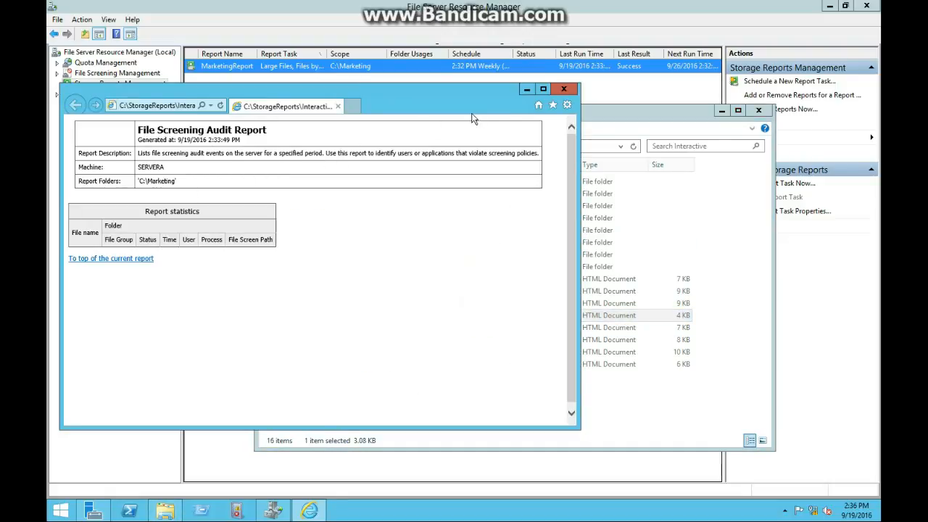
click(564, 90)
Open the FilesByType report, examine its totals and size-by-owner chart, and close it
double_click(417, 303)
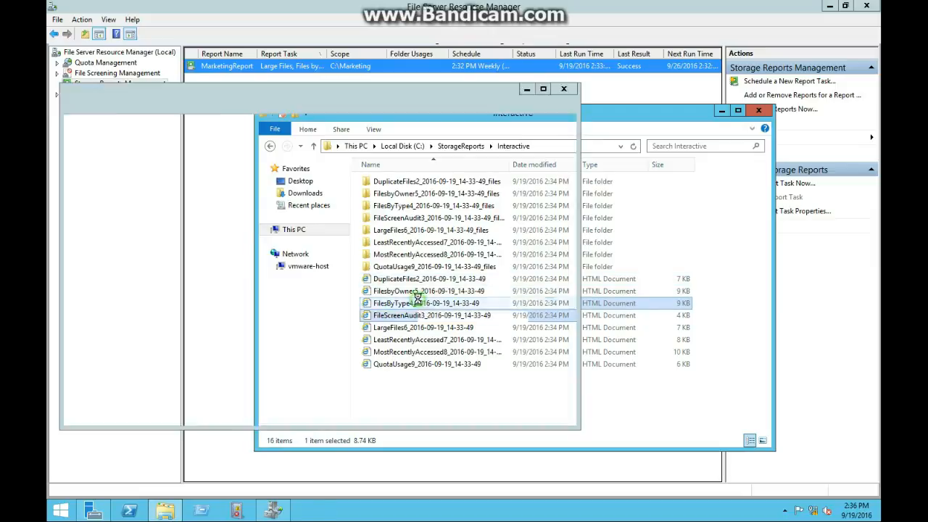
scroll(195, 319, down, 5)
scroll(184, 304, up, 3)
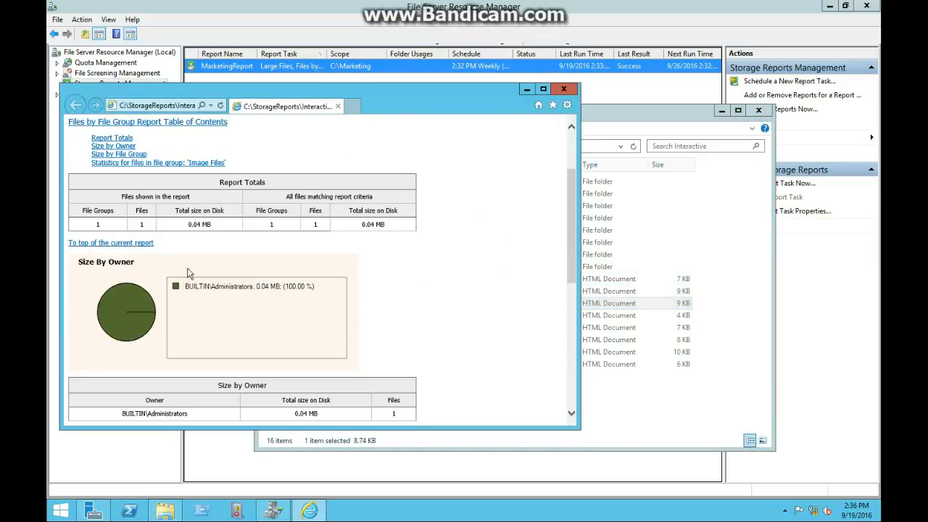
click(563, 89)
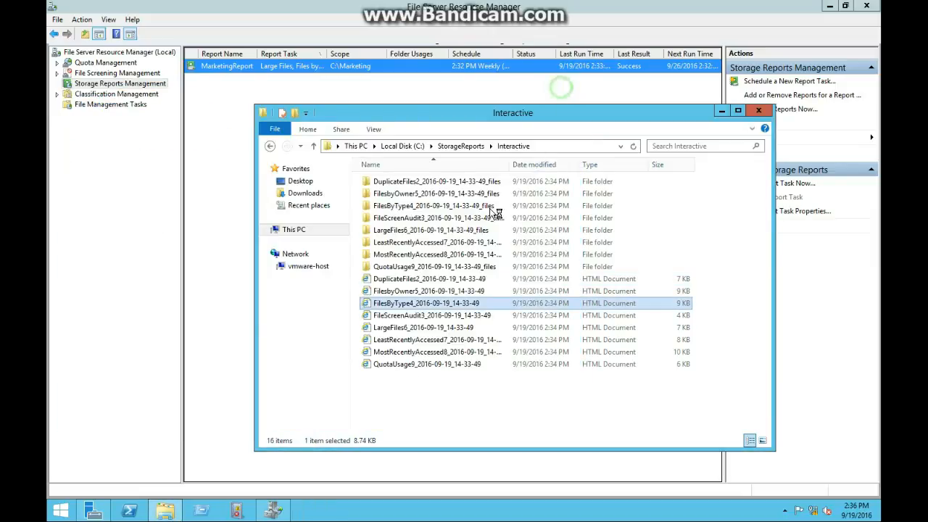
View the FilesbyOwner report and the DuplicateFiles report one after the other, closing each
double_click(399, 291)
scroll(437, 203, down, 5)
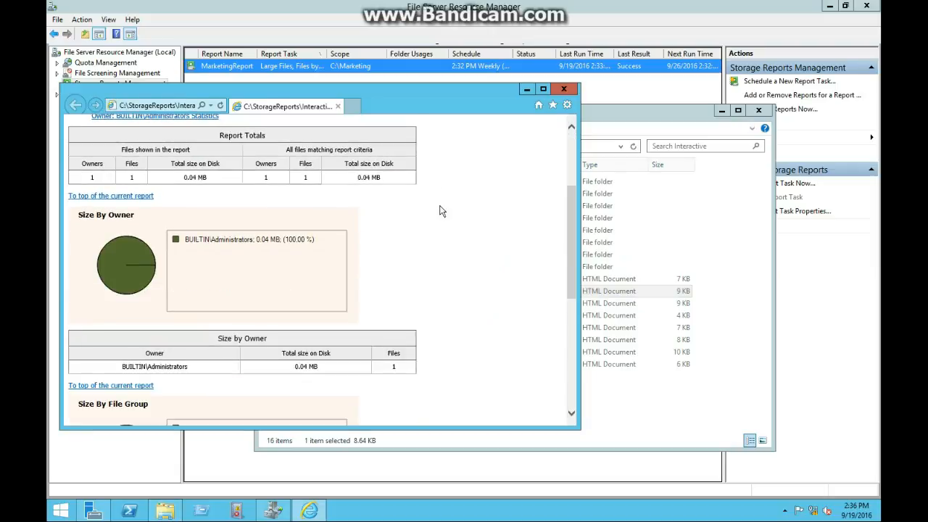
scroll(479, 195, up, 5)
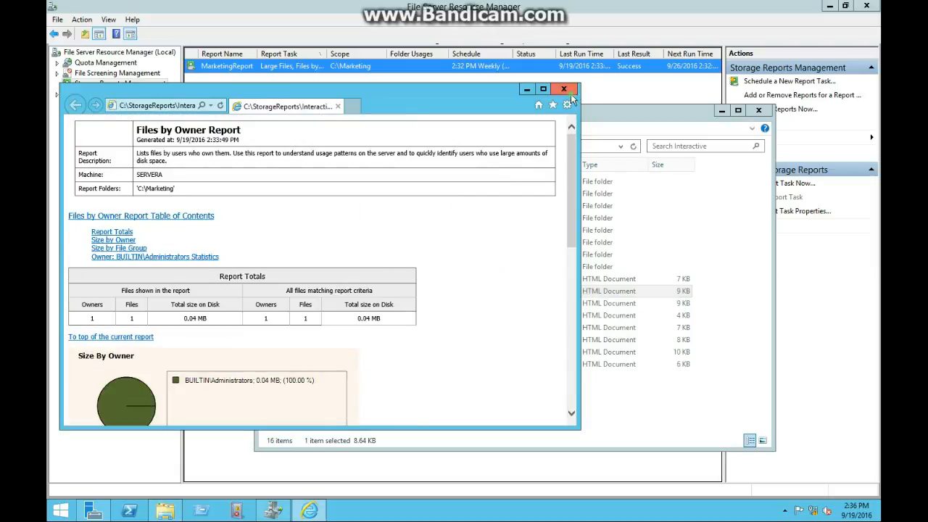
click(564, 89)
double_click(495, 279)
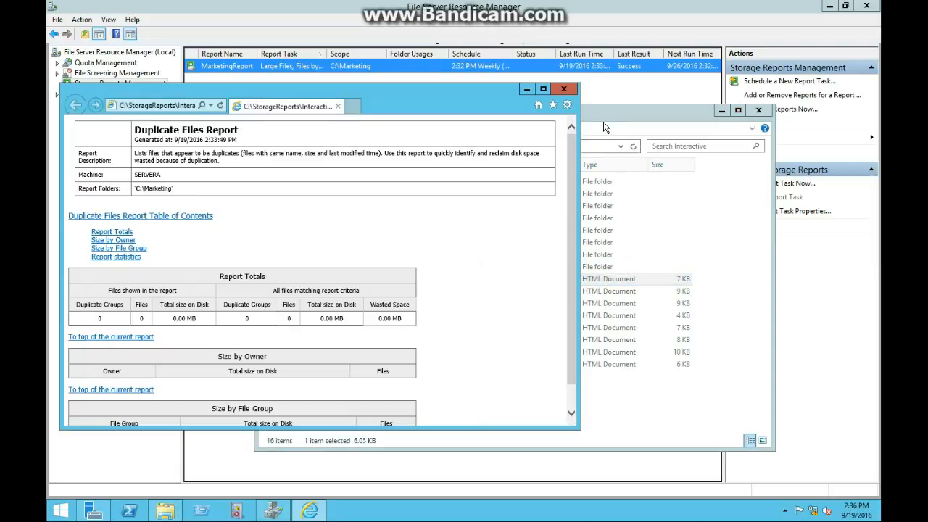
click(563, 90)
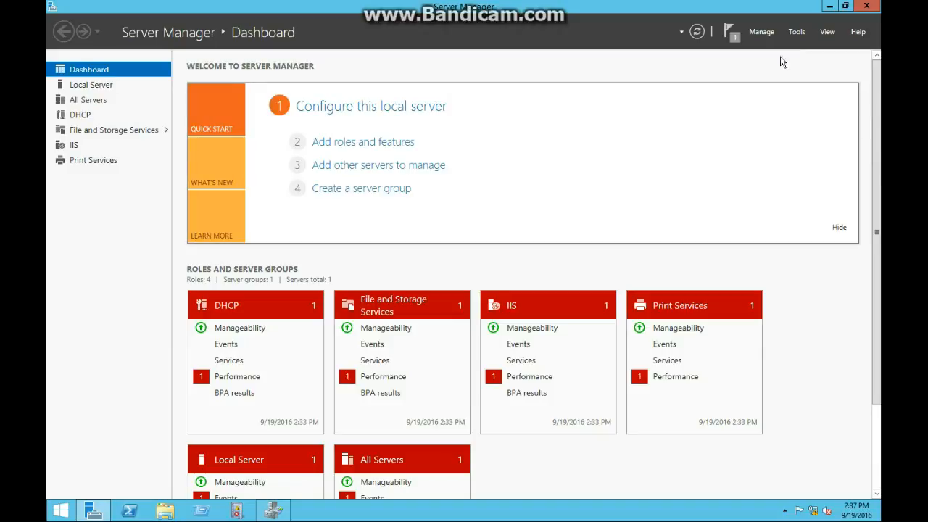
Open File Server Resource Manager from the Server Manager dashboard
click(761, 31)
click(796, 31)
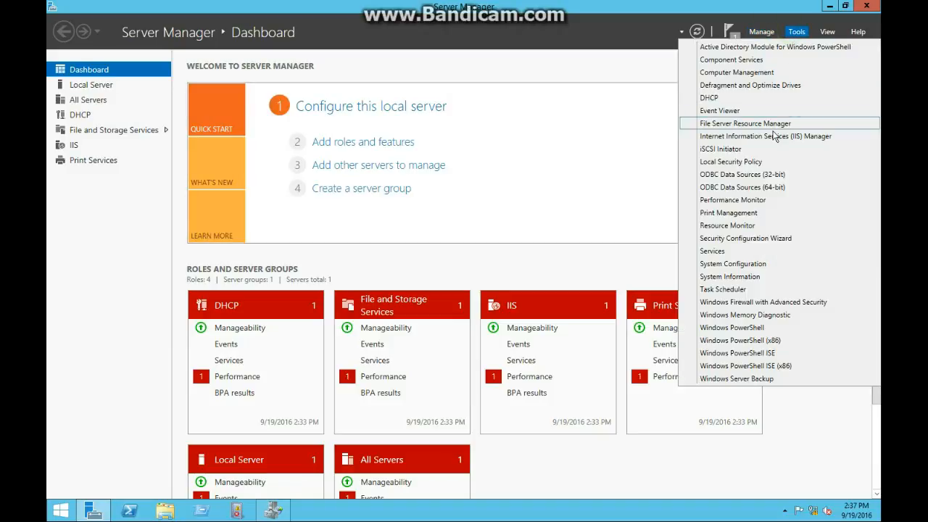
click(773, 125)
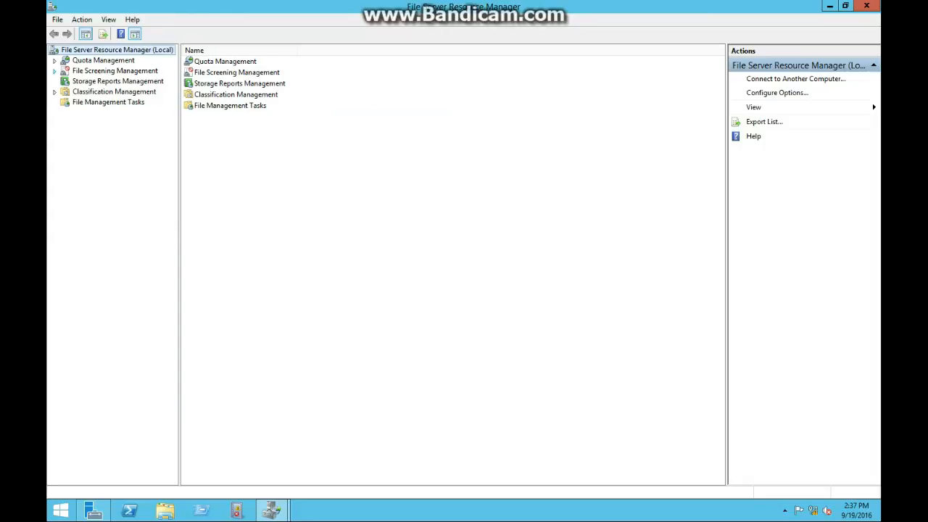
Start creating a new file management task and name it ArchiveJPGFiles
click(86, 104)
right_click(87, 108)
click(138, 113)
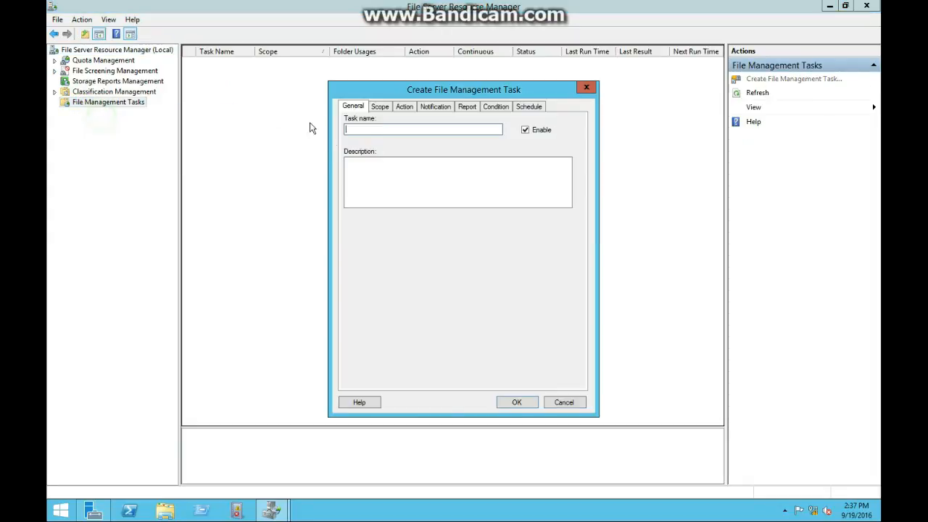
click(375, 129)
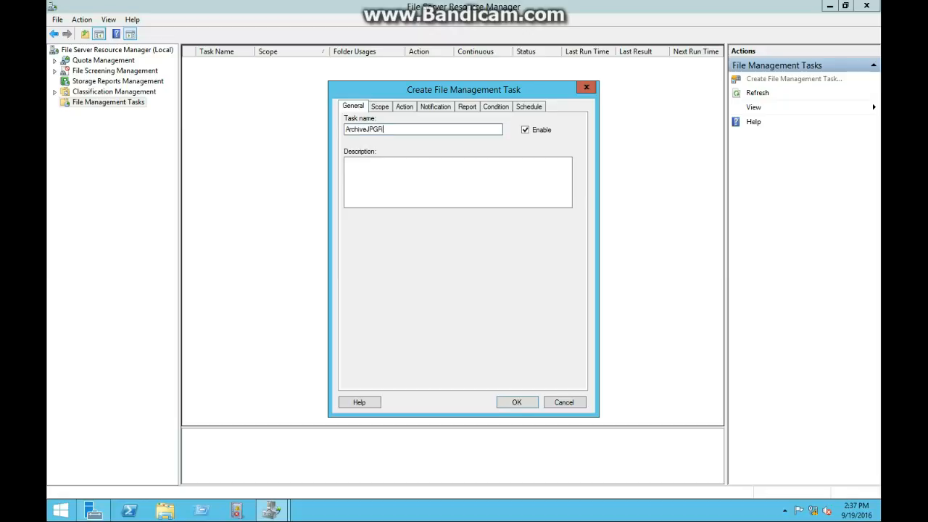
Create a folder named ExpiredFiles on Local Disk (C:) in File Explorer, then return to the file management task
click(165, 509)
double_click(591, 312)
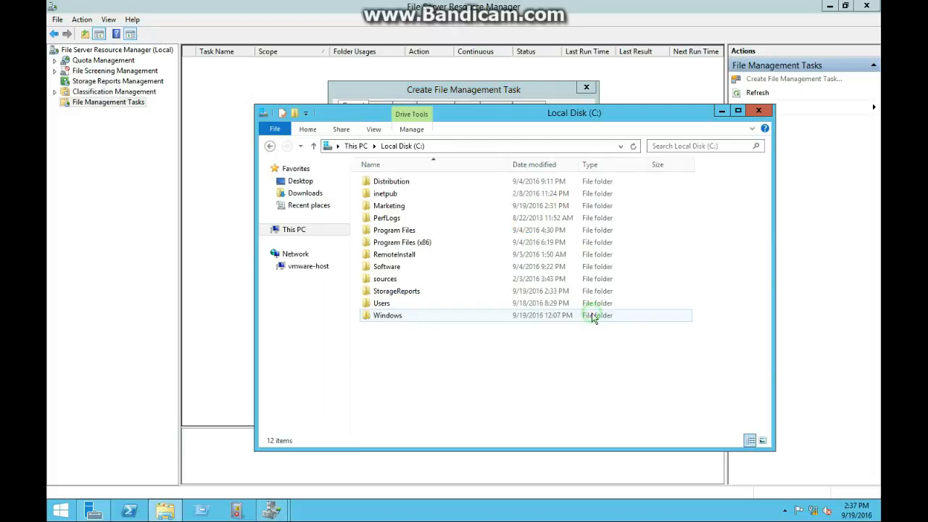
right_click(427, 361)
mouse_move(491, 337)
click(617, 339)
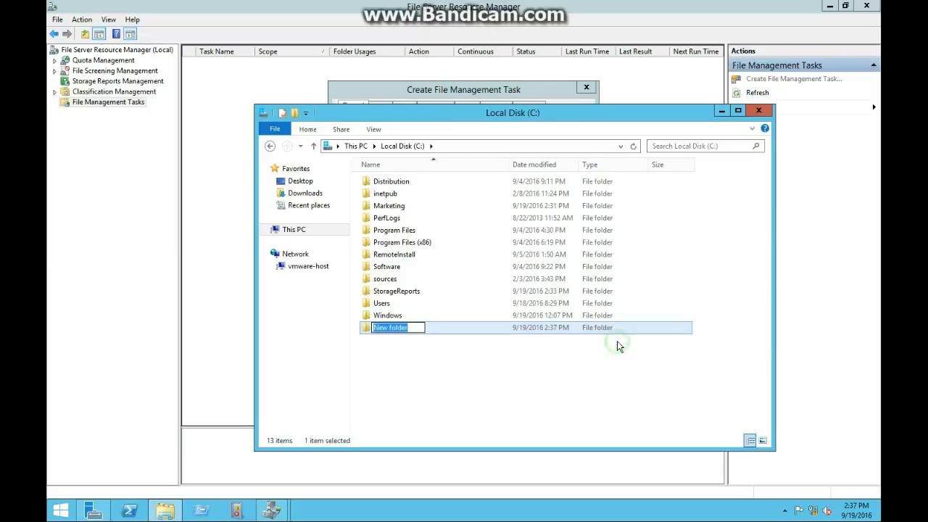
key(BackSpace)
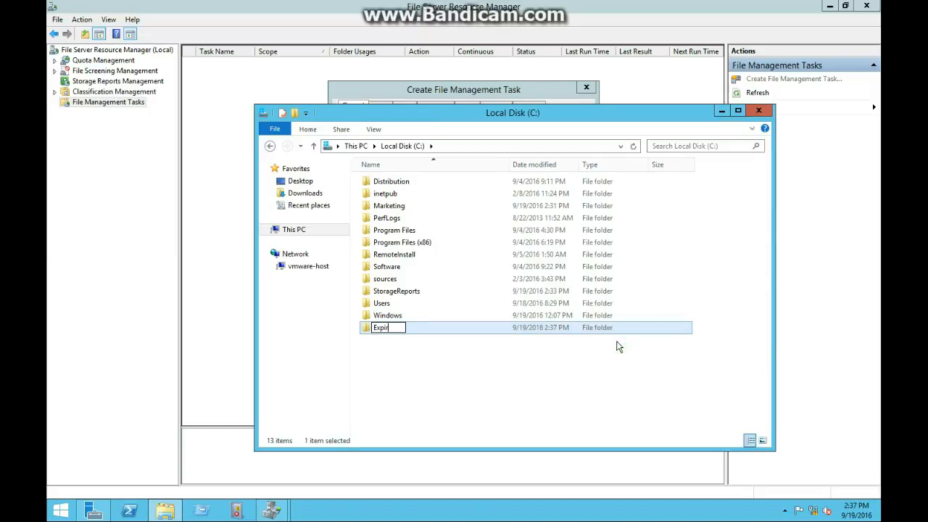
text(ExpiredFiles)
key(Return)
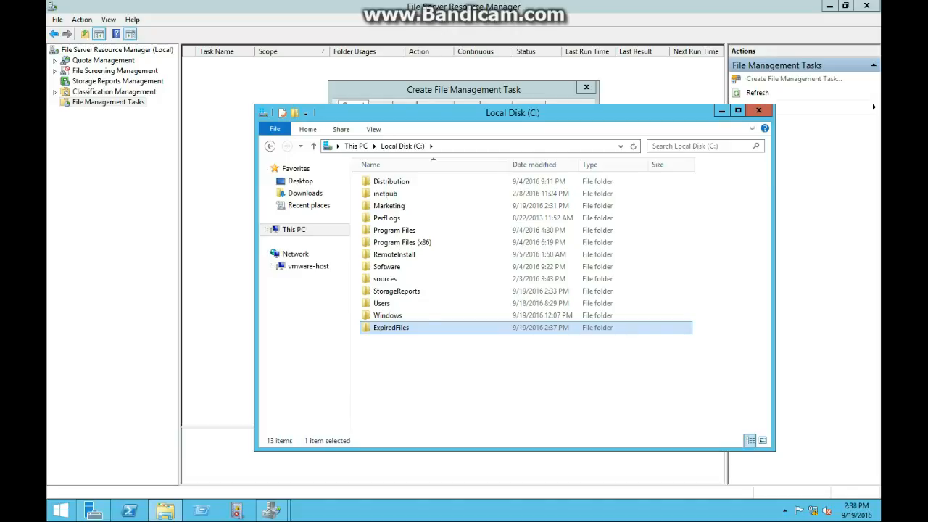
click(721, 111)
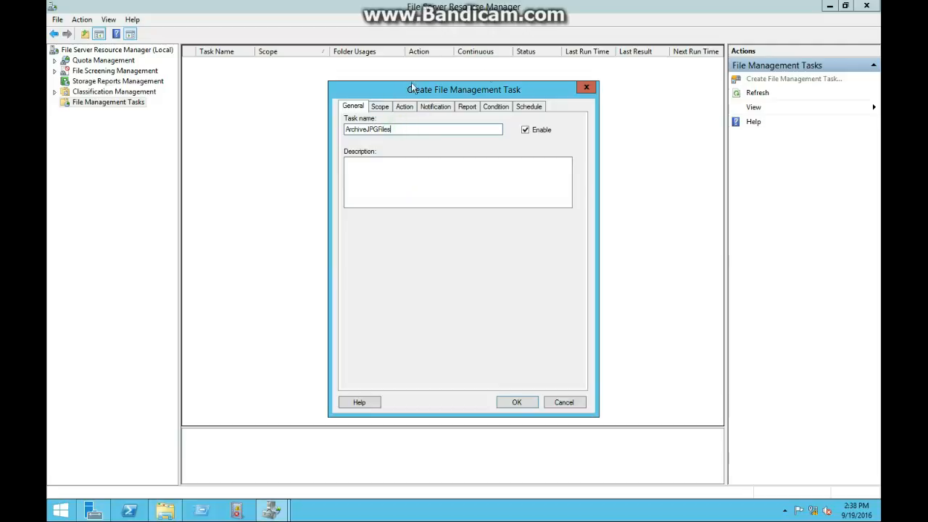
Add the Marketing folder on Local Disk (C:) to the scope of the ArchiveJPGFiles task
drag(346, 128, 401, 129)
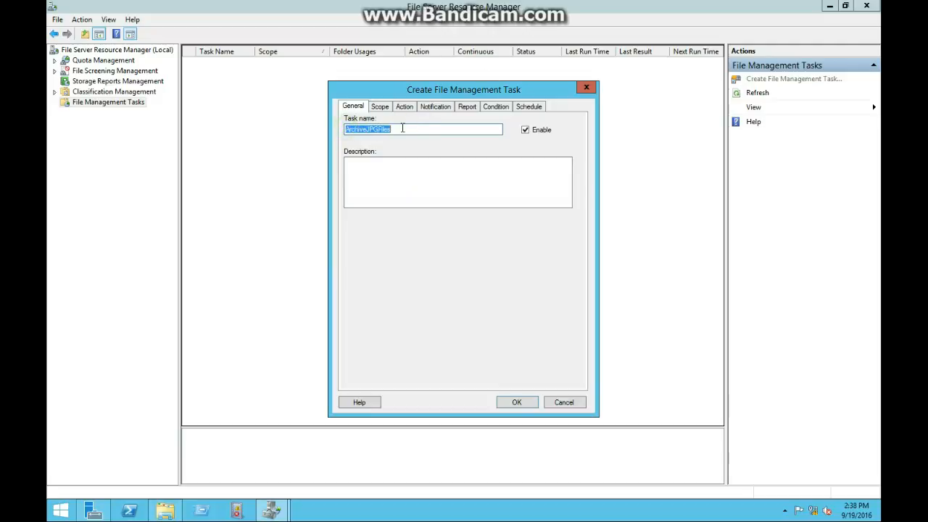
click(403, 127)
click(380, 109)
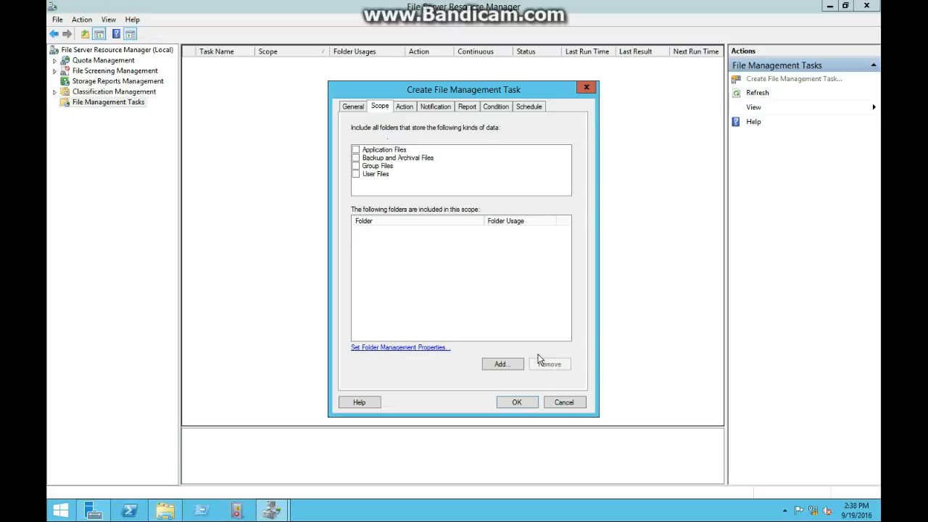
click(517, 364)
scroll(539, 245, down, 2)
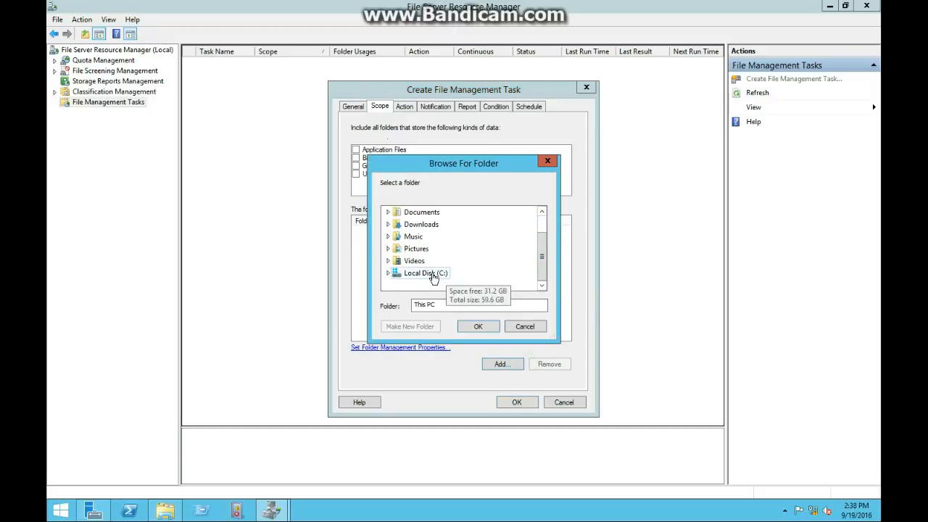
click(387, 273)
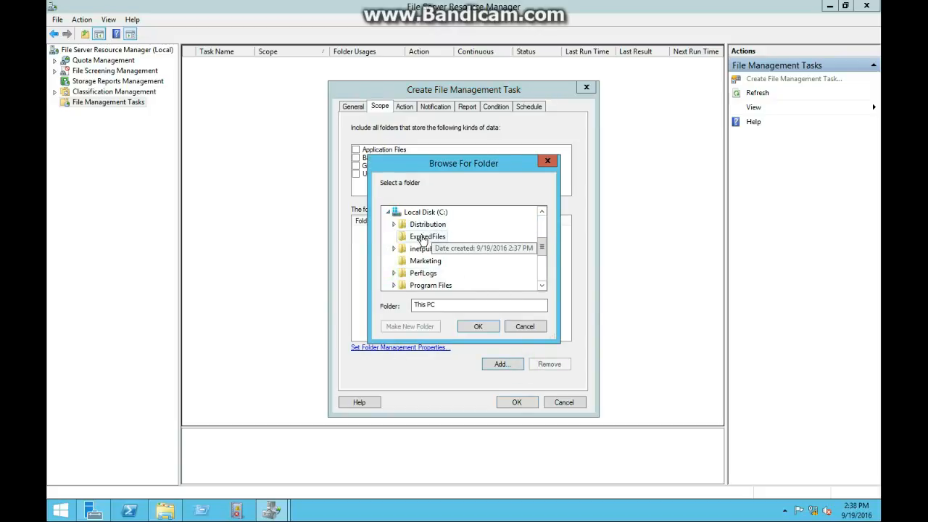
drag(543, 250, 542, 256)
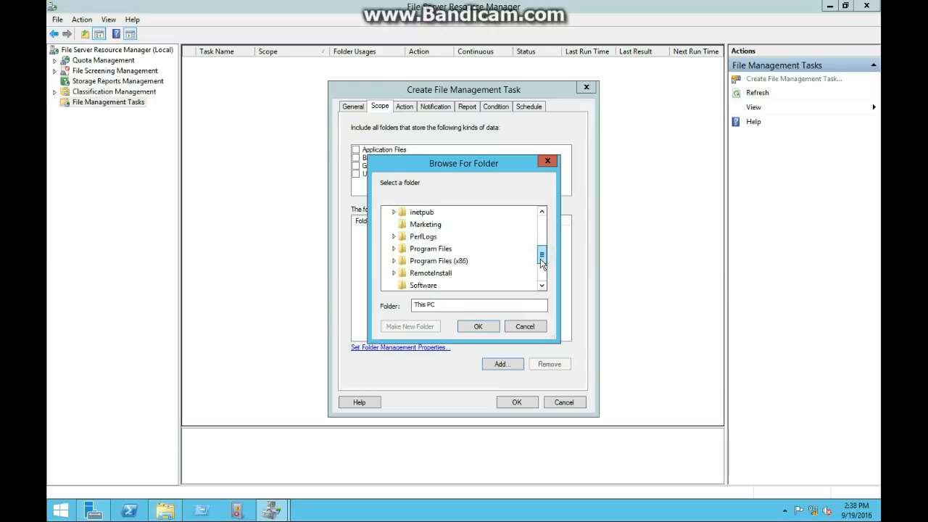
click(425, 224)
click(472, 324)
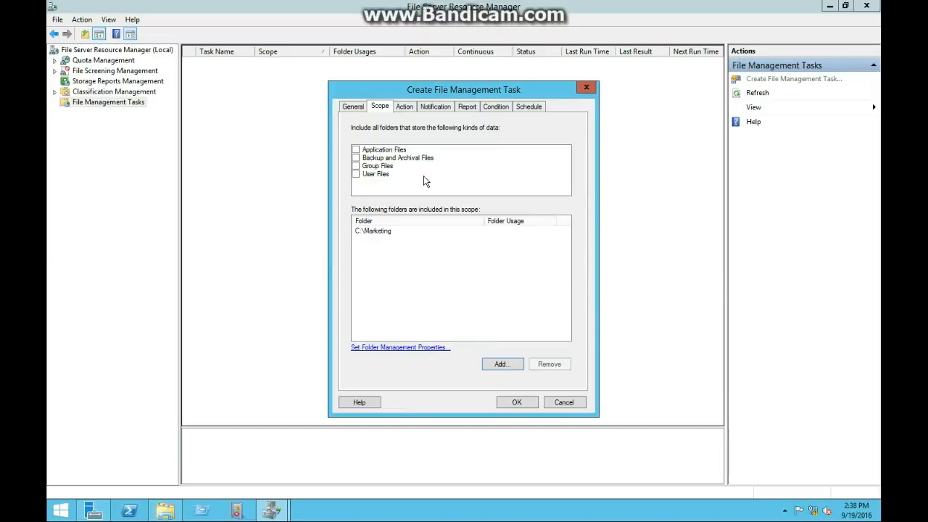
Keep File expiration as the task's action type and choose C:\ExpiredFiles as the expiration directory
click(404, 107)
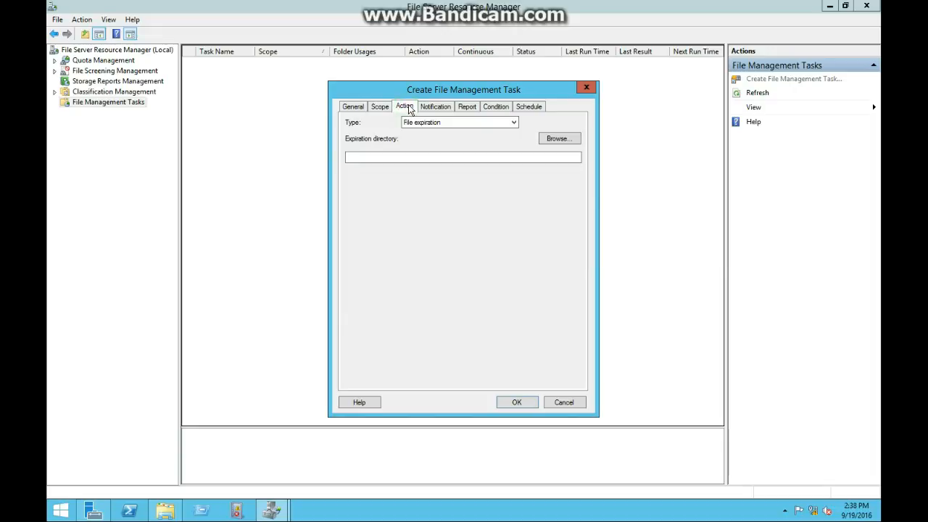
click(410, 122)
click(424, 128)
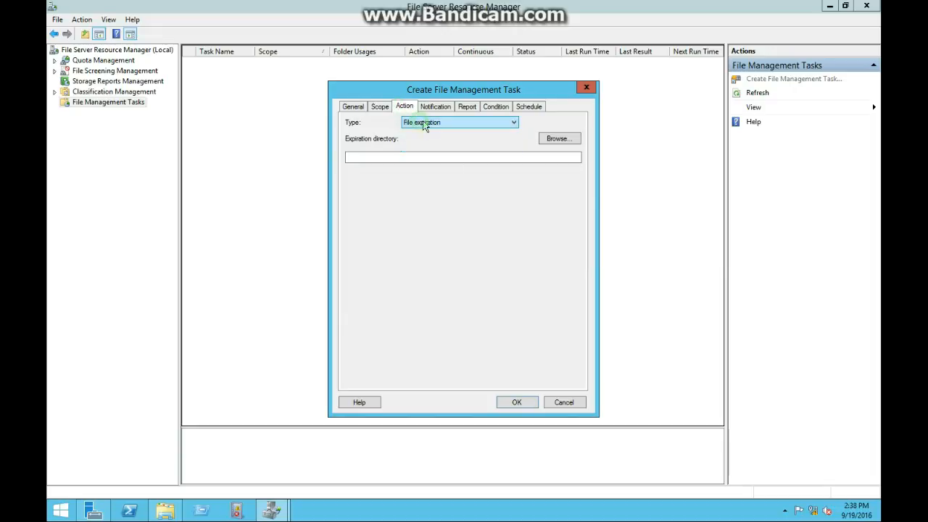
click(561, 140)
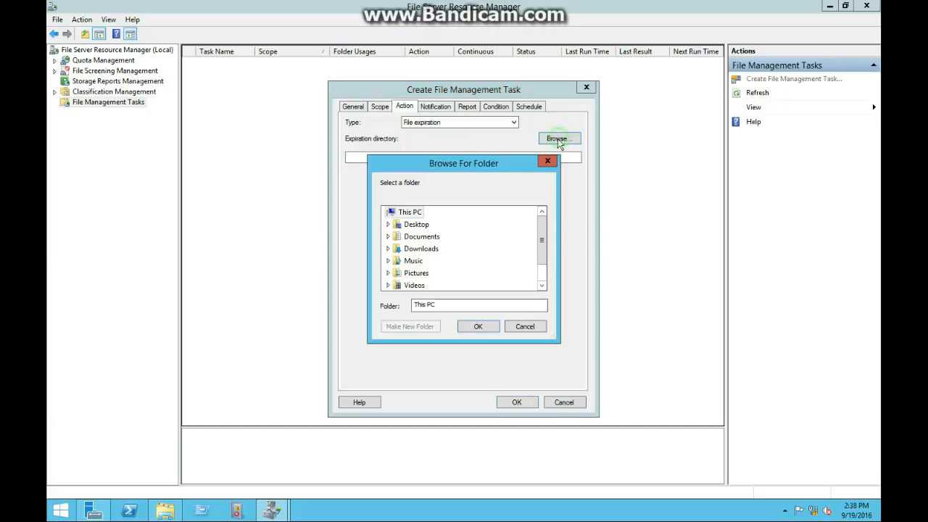
scroll(539, 257, down, 1)
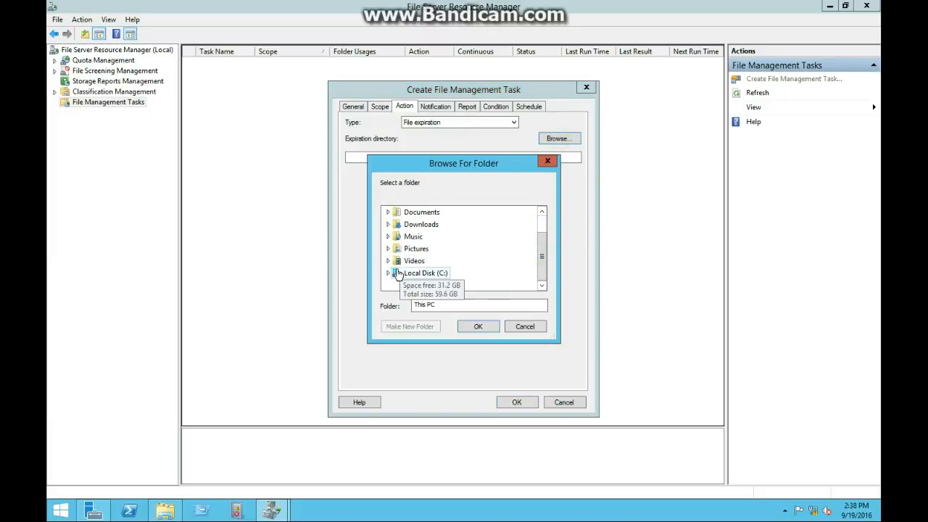
click(388, 272)
scroll(456, 274, down, 2)
scroll(456, 274, down, 1)
scroll(442, 268, up, 2)
click(427, 212)
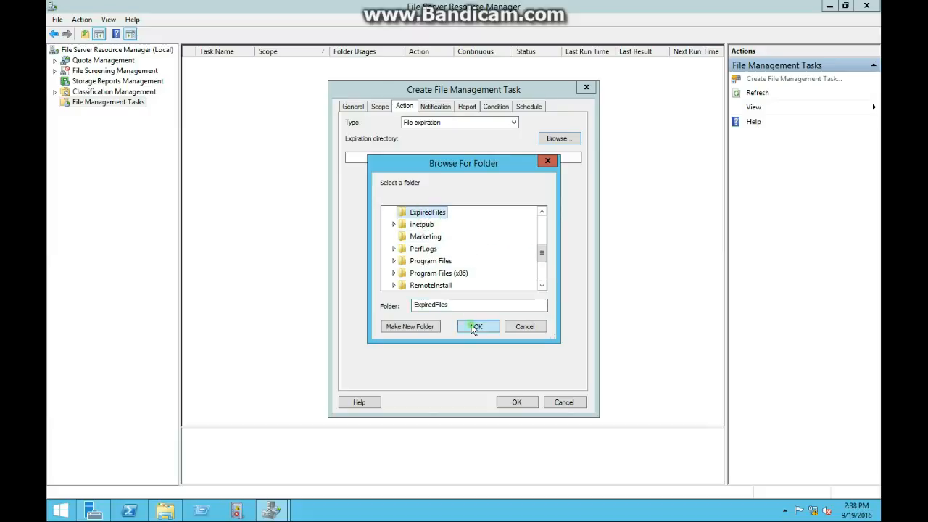
click(476, 326)
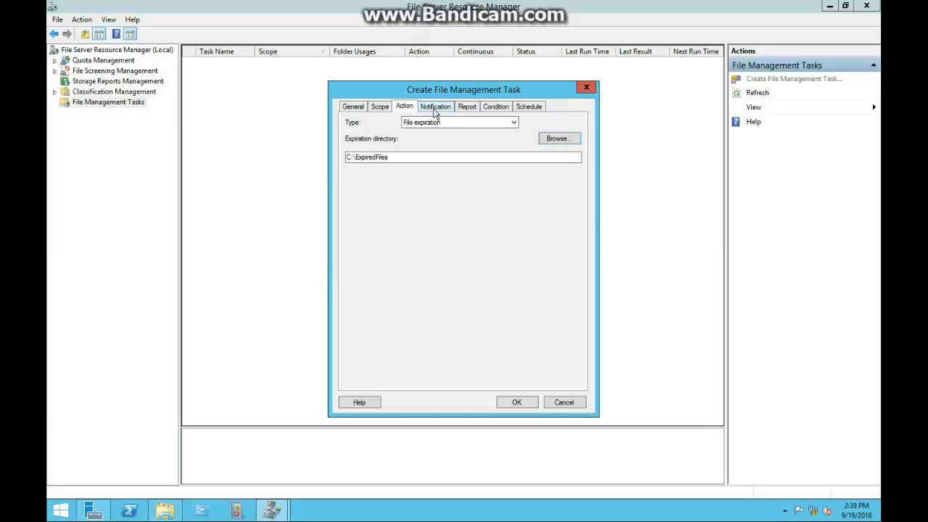
Add a notification 15 days in advance that sends a warning to the event log
click(435, 109)
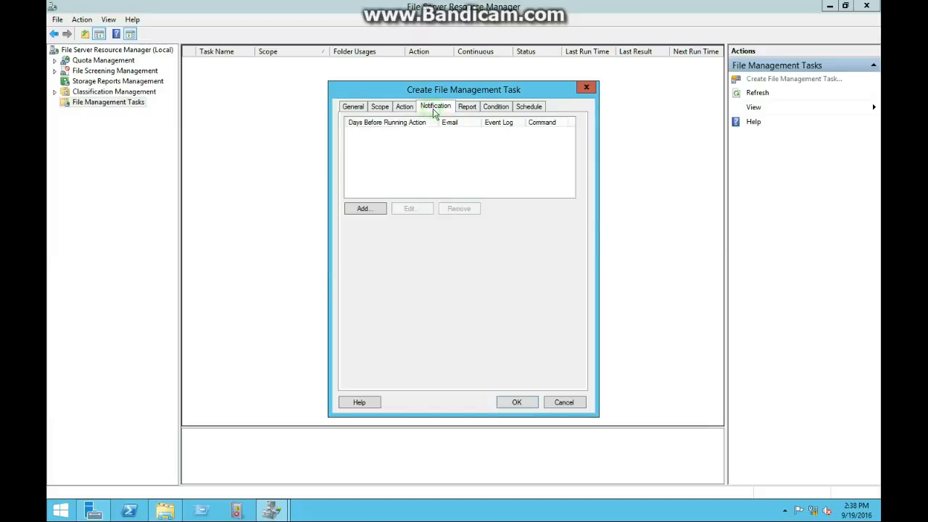
click(368, 211)
click(396, 126)
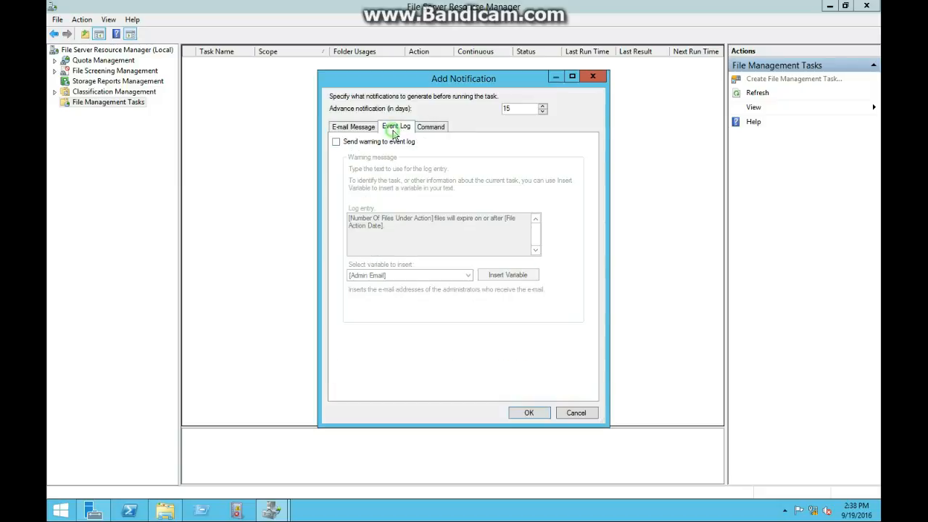
click(352, 142)
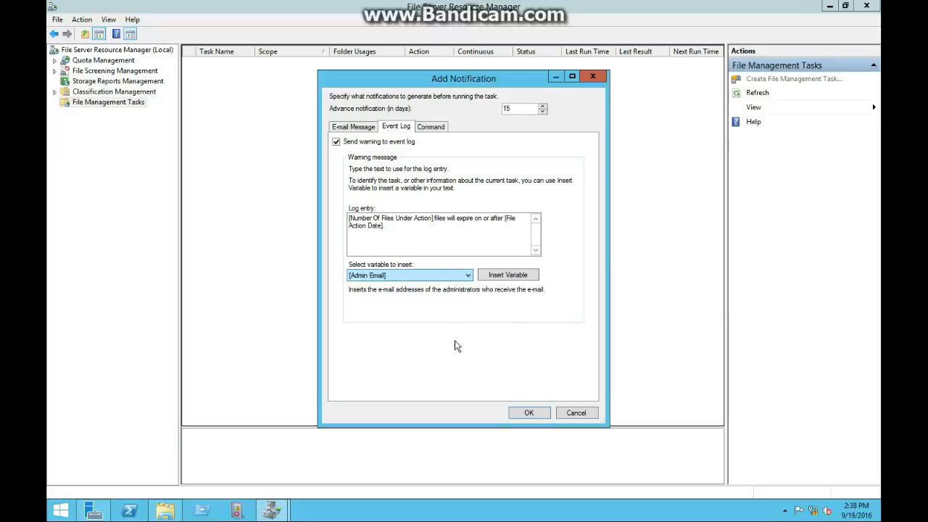
click(528, 414)
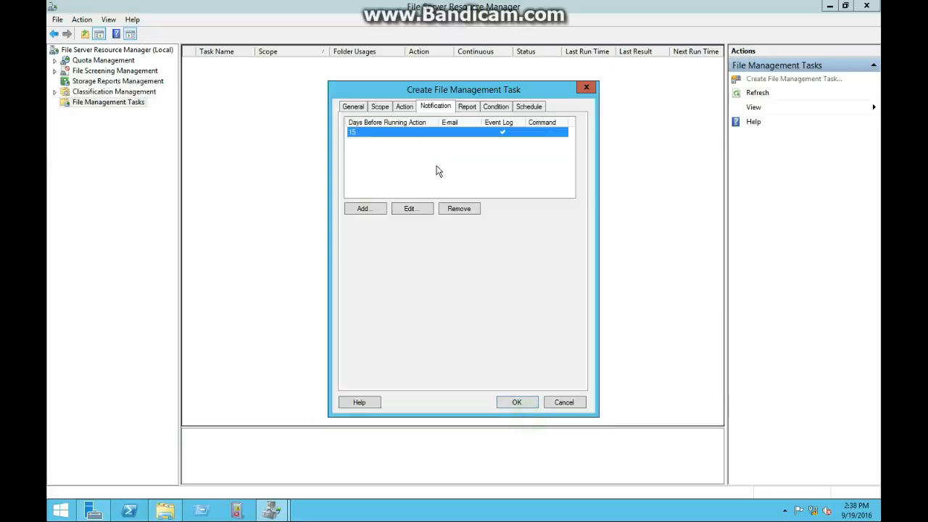
Keep the default report settings and enable a file name pattern condition of *.jpg
click(477, 110)
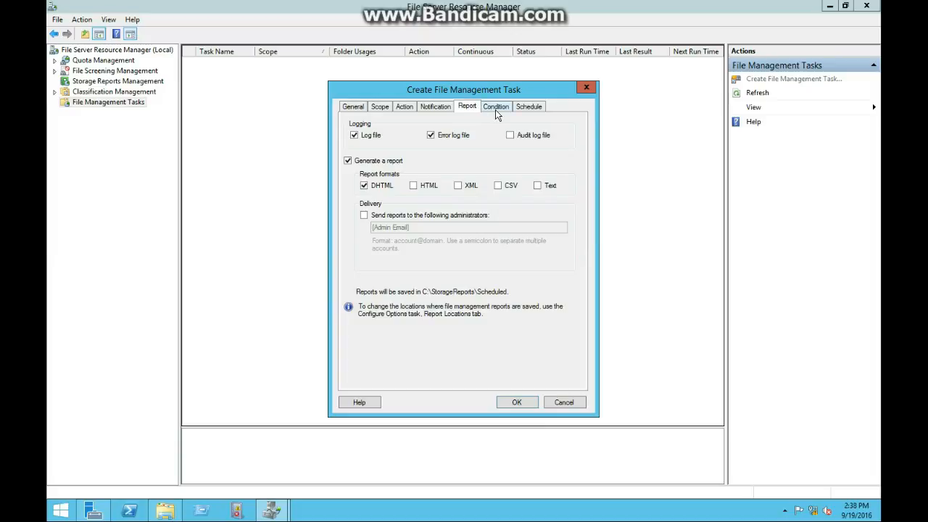
click(497, 110)
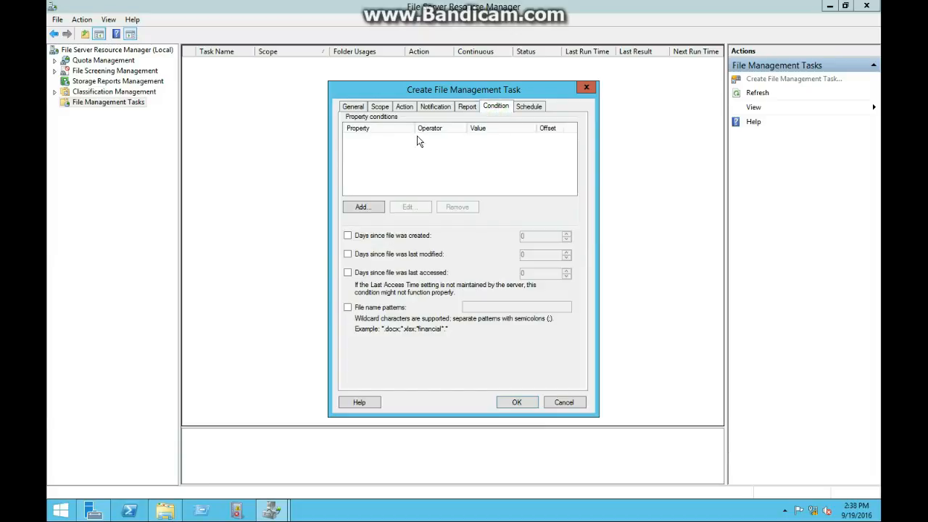
click(384, 308)
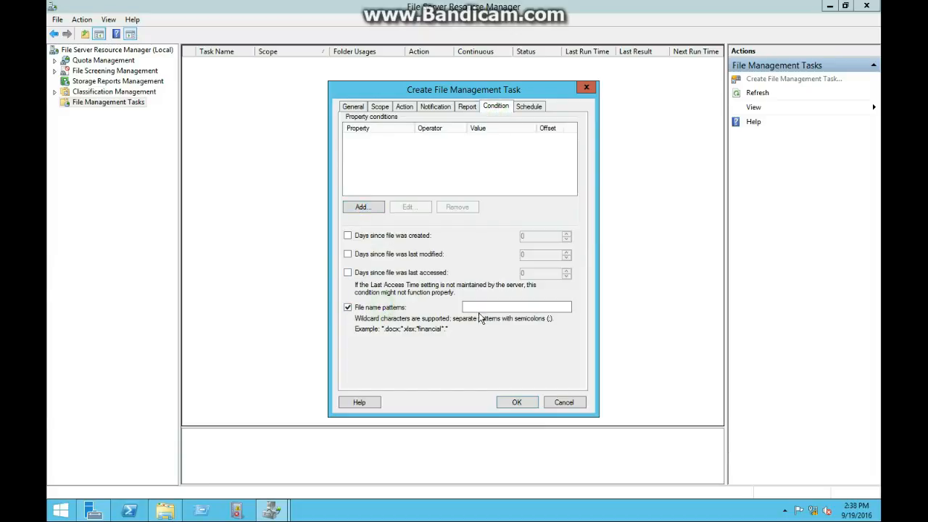
click(481, 308)
text(*)
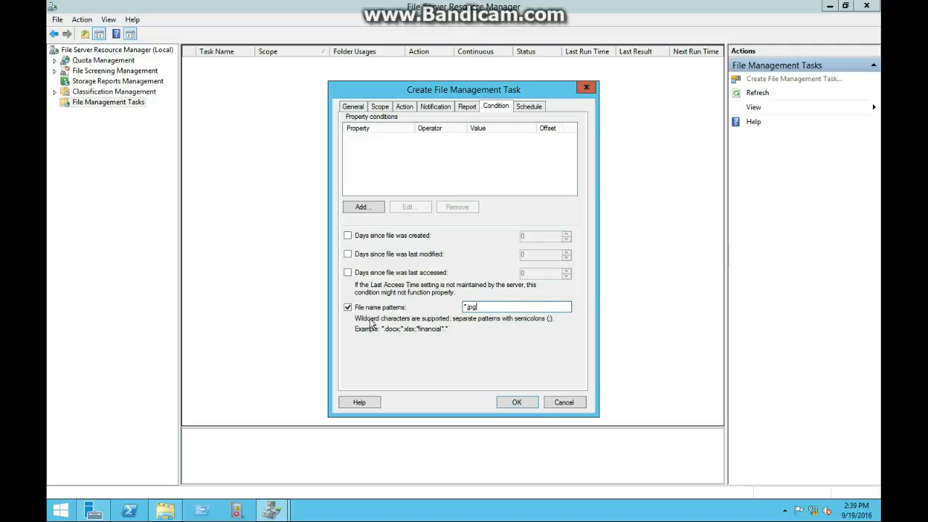
Review the task's notification, action, scope, report and condition settings
click(442, 109)
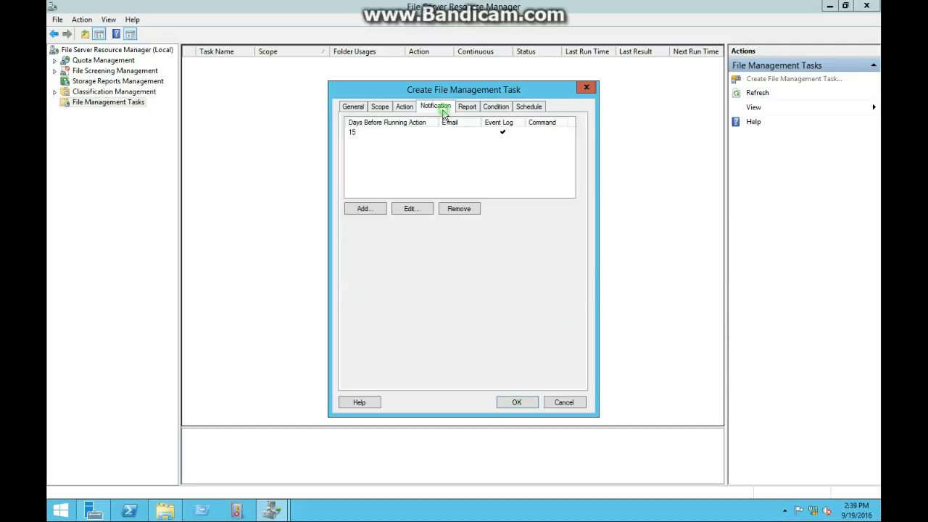
click(404, 109)
click(377, 108)
click(404, 108)
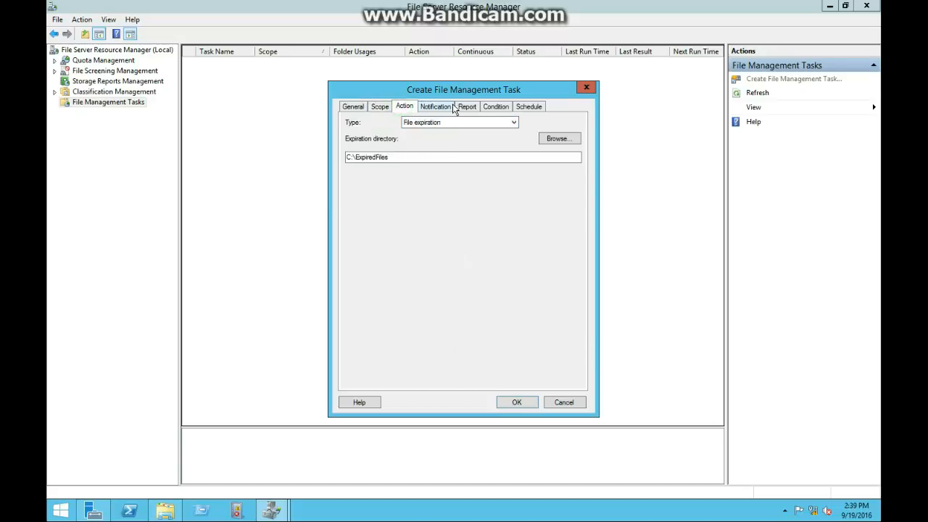
click(446, 107)
click(467, 108)
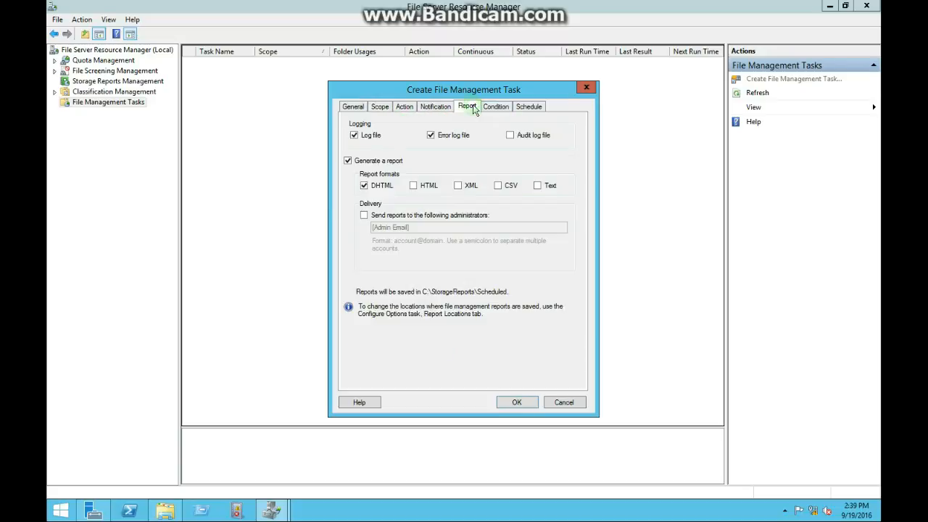
click(485, 108)
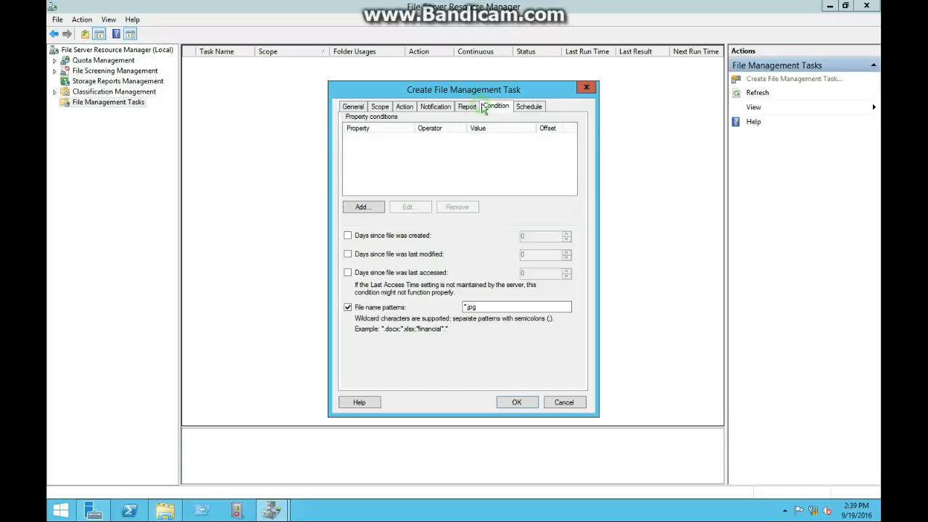
Schedule the task to run weekly on Monday at 2:42:32 PM and finish creating it
click(523, 107)
click(498, 108)
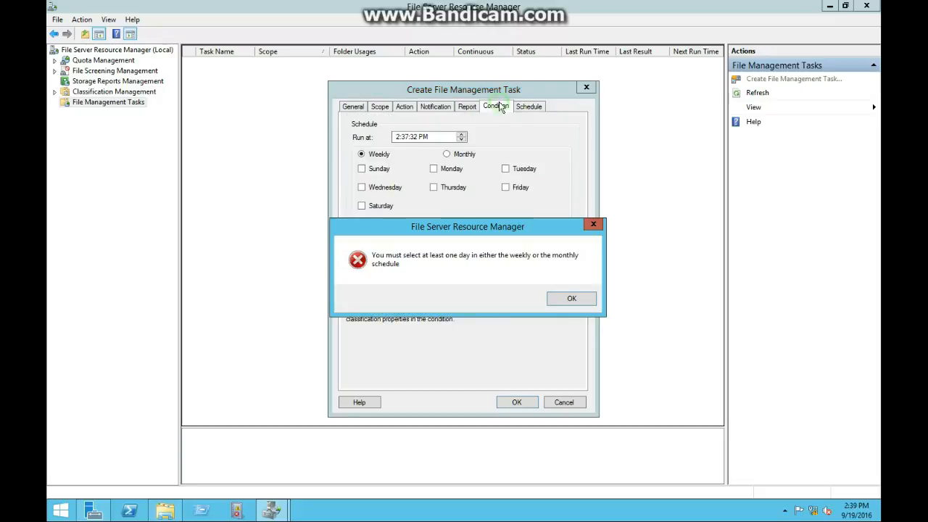
click(571, 299)
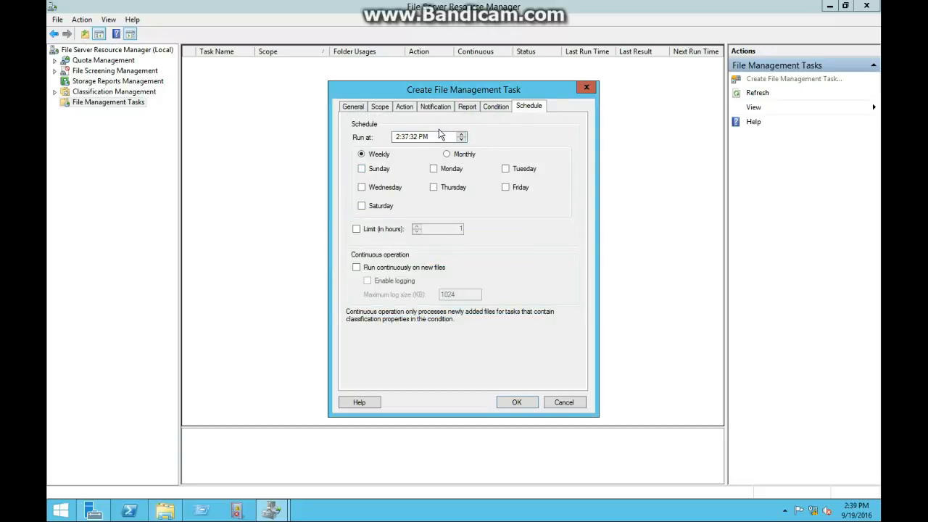
click(433, 168)
click(403, 137)
click(461, 135)
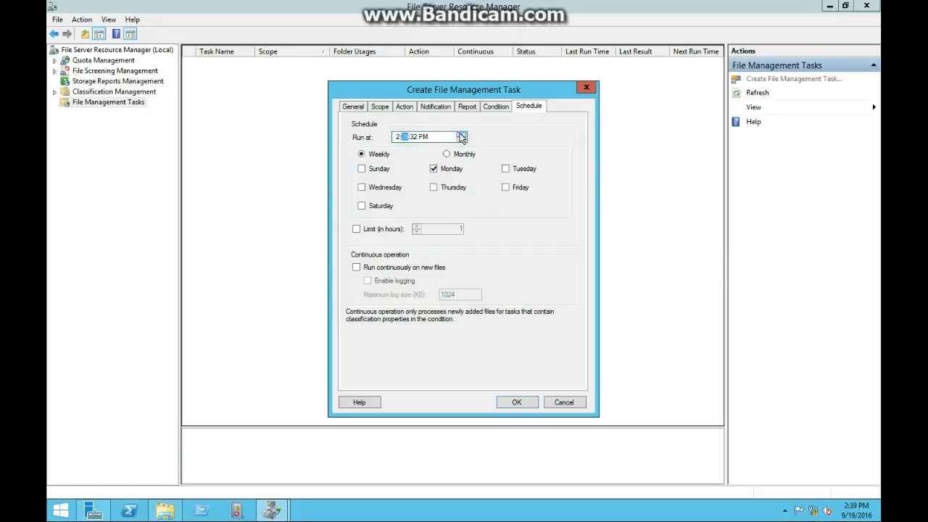
click(461, 135)
click(461, 134)
click(461, 134)
click(497, 107)
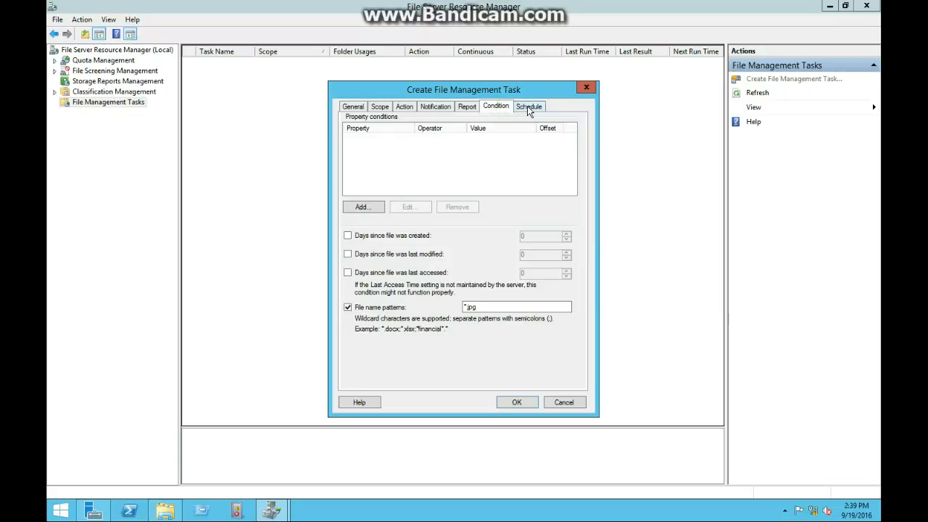
click(527, 106)
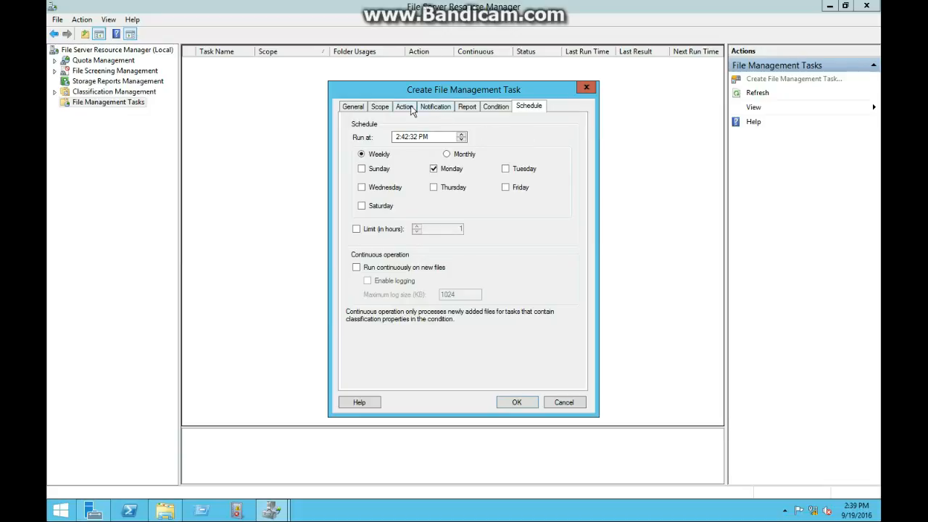
click(528, 400)
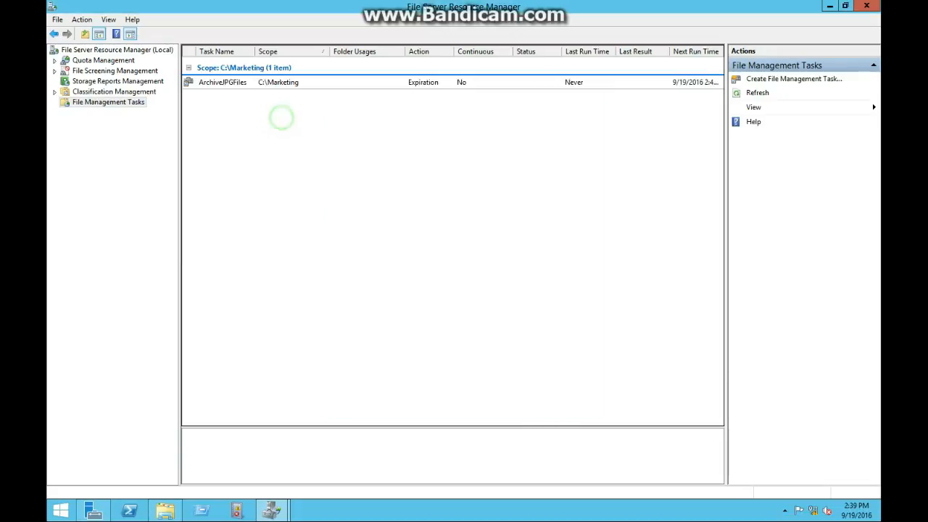
Try to copy the jpg2 image from the desktop into the Marketing folder on Local Disk (C:), and select the picture file there
click(829, 6)
click(829, 6)
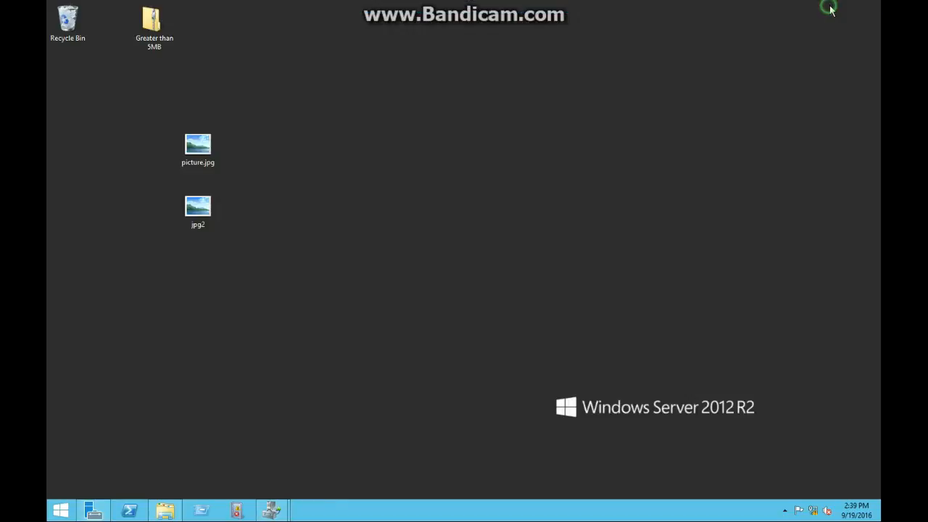
right_click(213, 208)
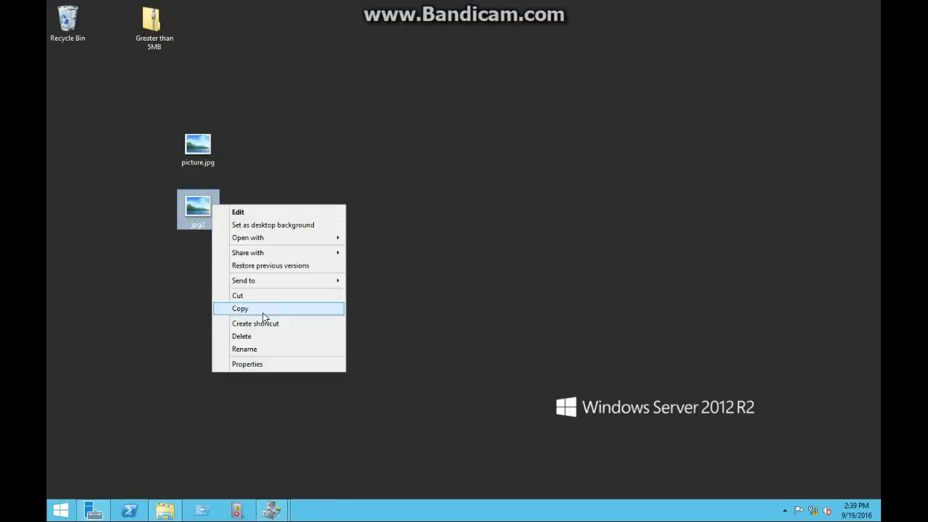
click(259, 311)
click(165, 510)
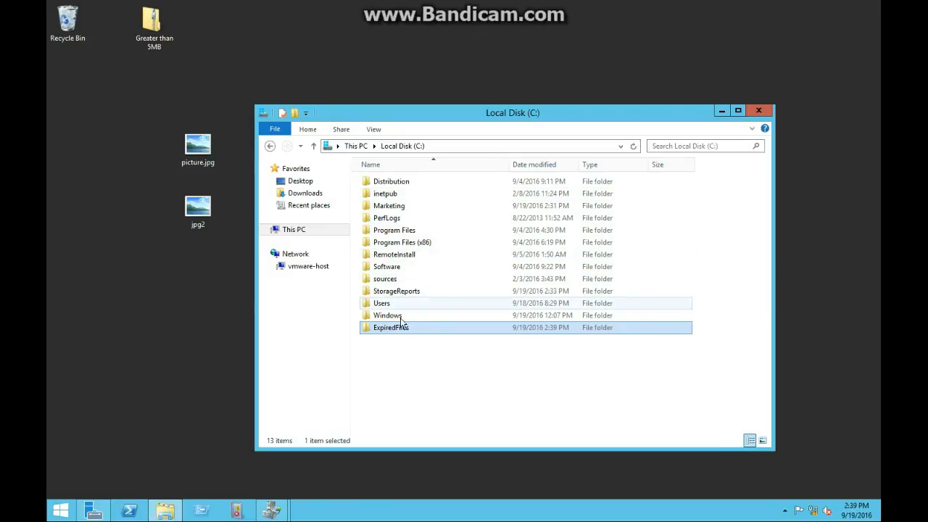
double_click(417, 206)
right_click(424, 220)
click(468, 307)
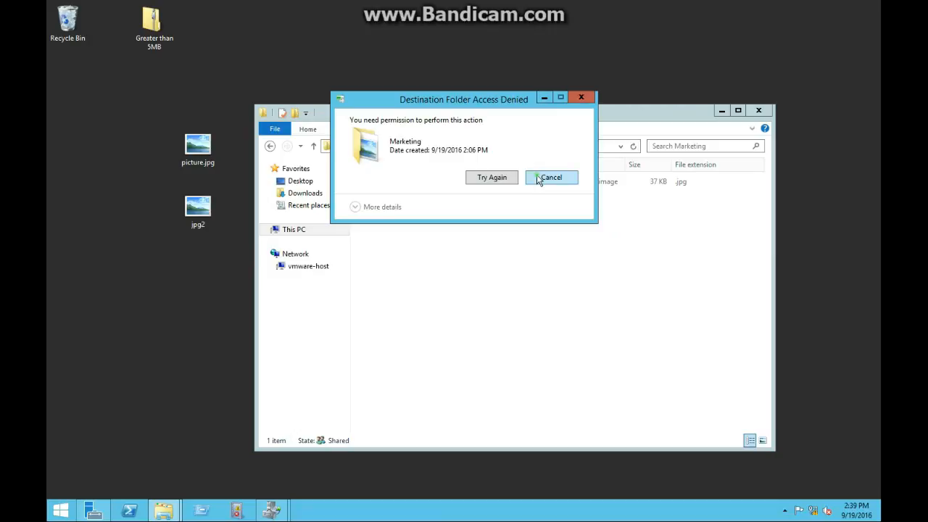
click(538, 179)
click(397, 184)
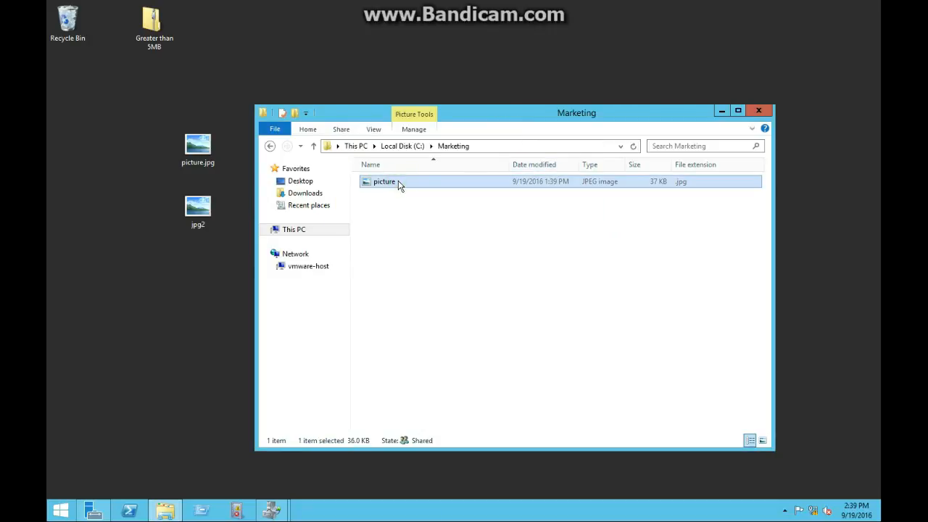
click(540, 329)
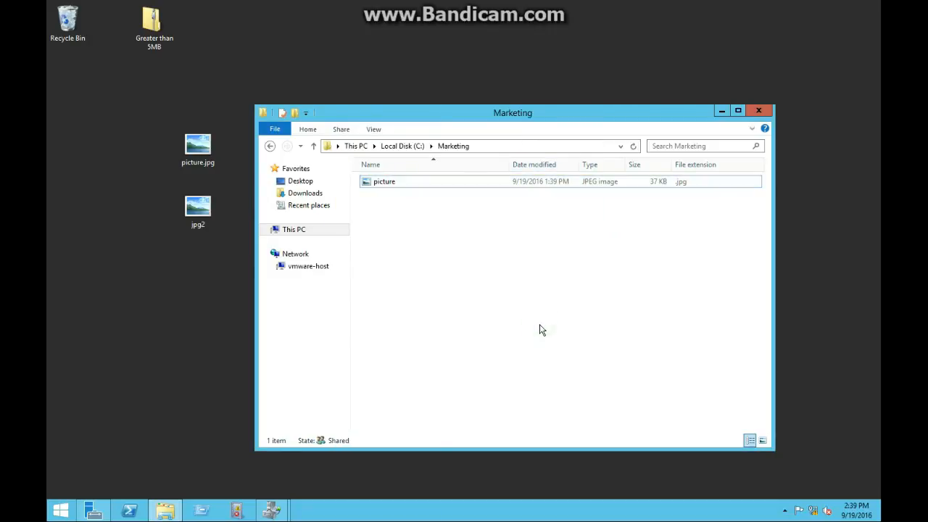
click(398, 190)
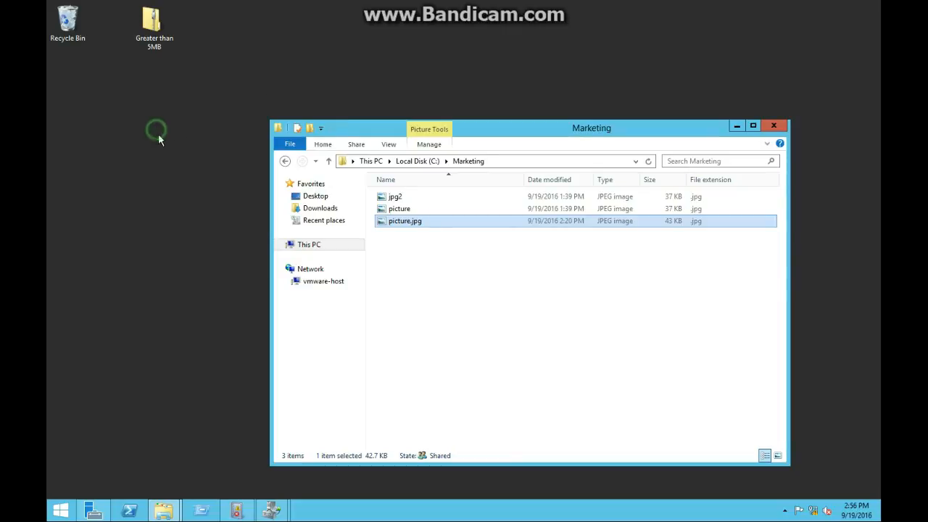
drag(472, 288, 435, 199)
click(449, 268)
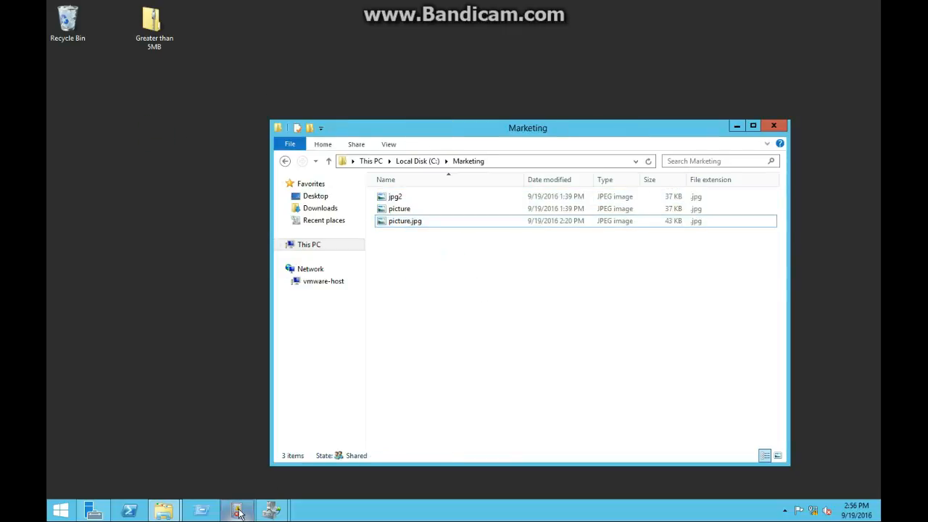
In File Server Resource Manager, open the properties of the ArchiveJPGFiles task, review its report and notification settings, and close them
mouse_move(240, 513)
mouse_move(272, 510)
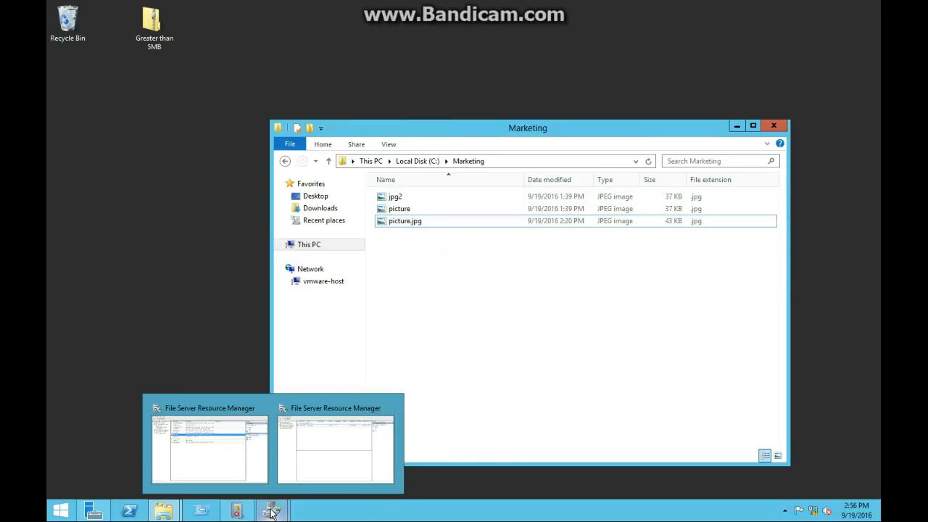
click(311, 476)
click(295, 83)
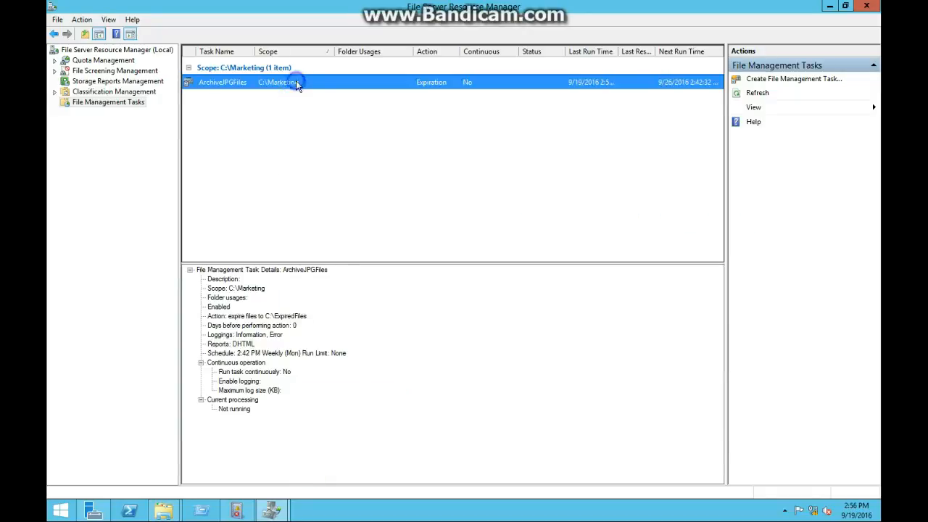
right_click(297, 82)
click(330, 89)
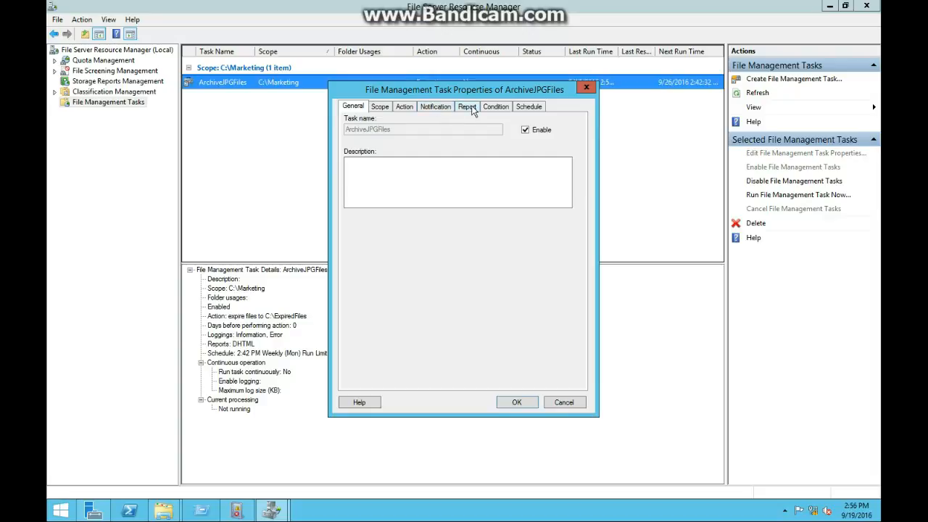
click(468, 108)
click(444, 108)
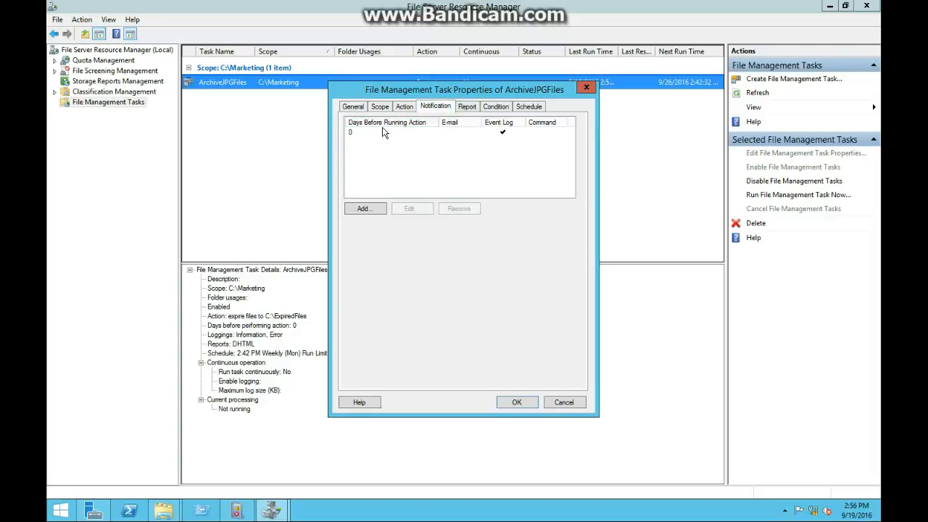
click(525, 405)
Run the ArchiveJPGFiles file management task immediately
right_click(326, 87)
click(280, 108)
click(284, 82)
right_click(288, 87)
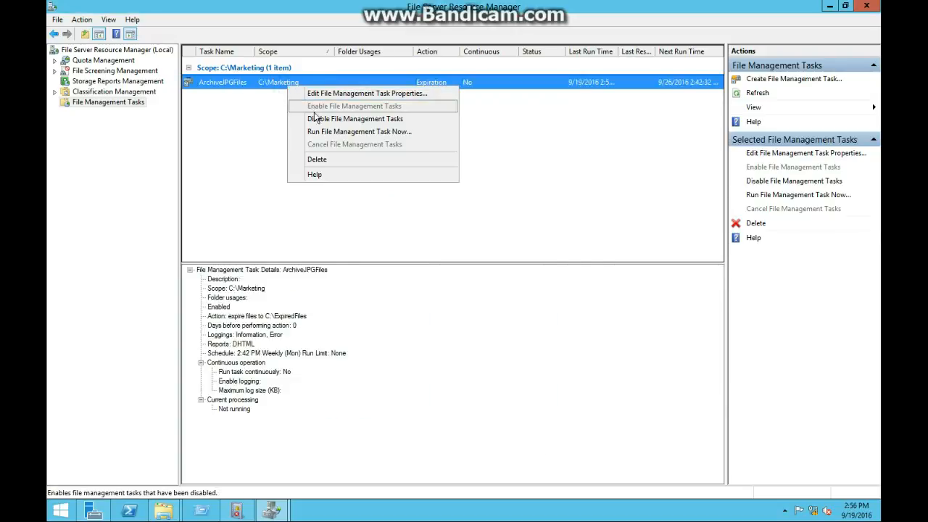
click(320, 131)
click(498, 305)
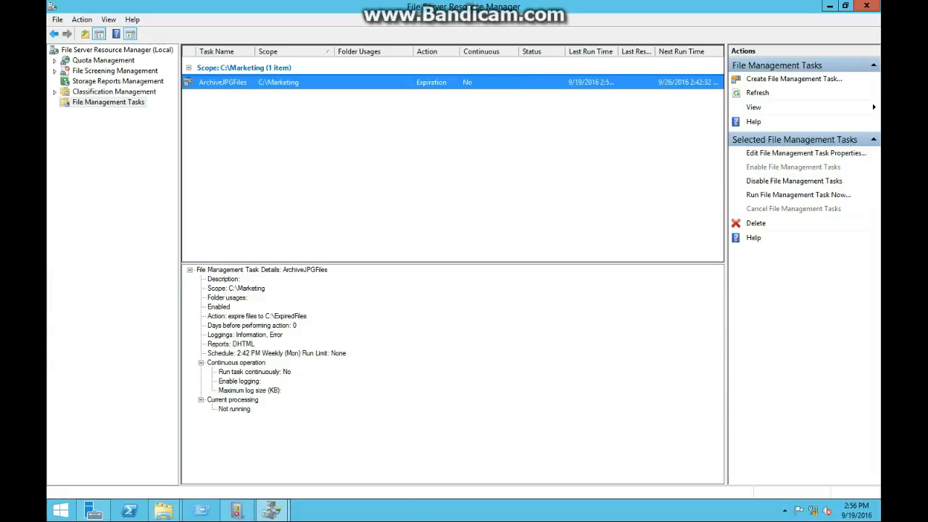
Check the contents of the Marketing folder in File Explorer and open the SERVERA folder inside C:\ExpiredFiles
click(831, 7)
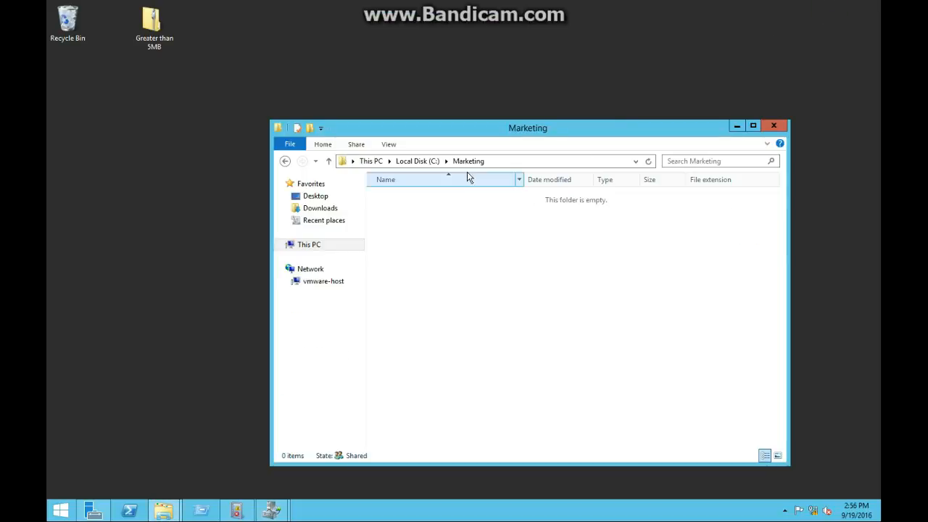
drag(498, 298, 572, 356)
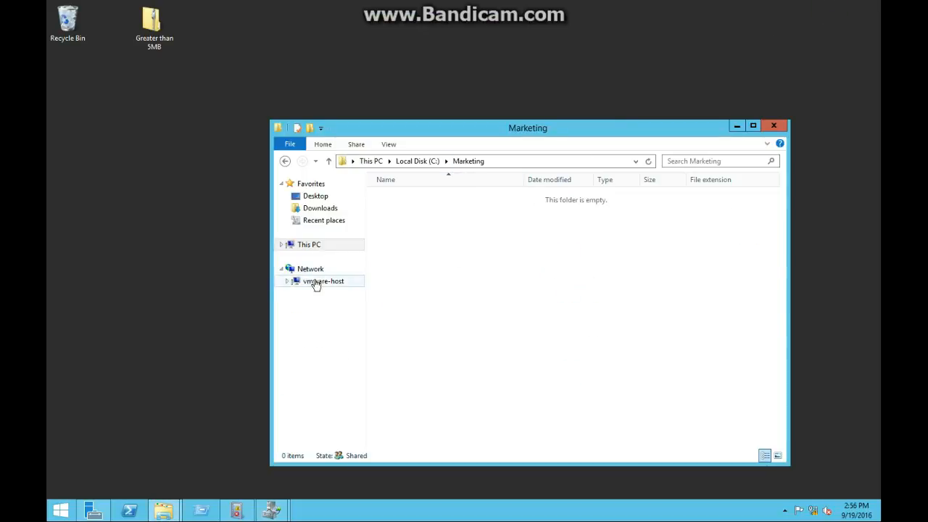
click(304, 245)
double_click(563, 323)
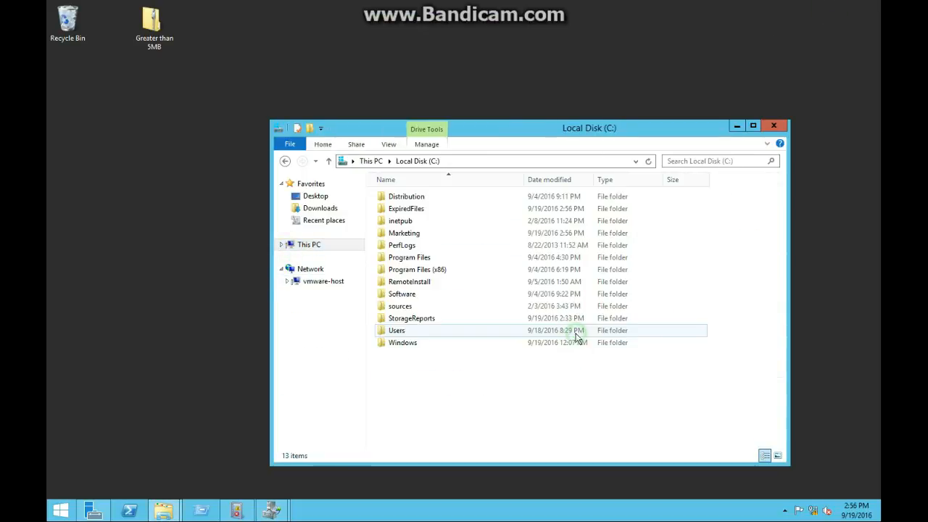
double_click(417, 209)
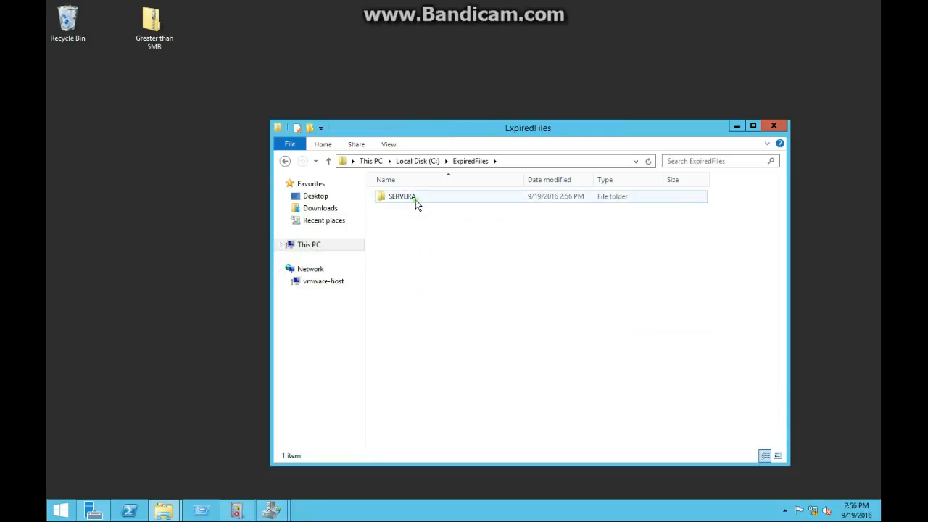
double_click(416, 199)
Sort the SERVERA folders by name in descending order and look inside 2016-09-19_14-40-39, 2016-09-19_14-54-37 and 2016-09-19_14-42-34
click(453, 181)
double_click(456, 233)
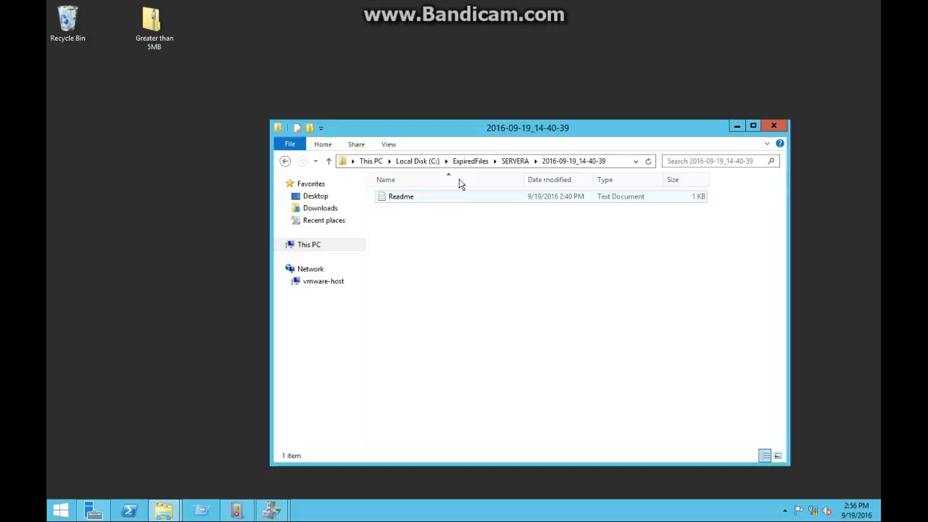
click(516, 161)
click(470, 195)
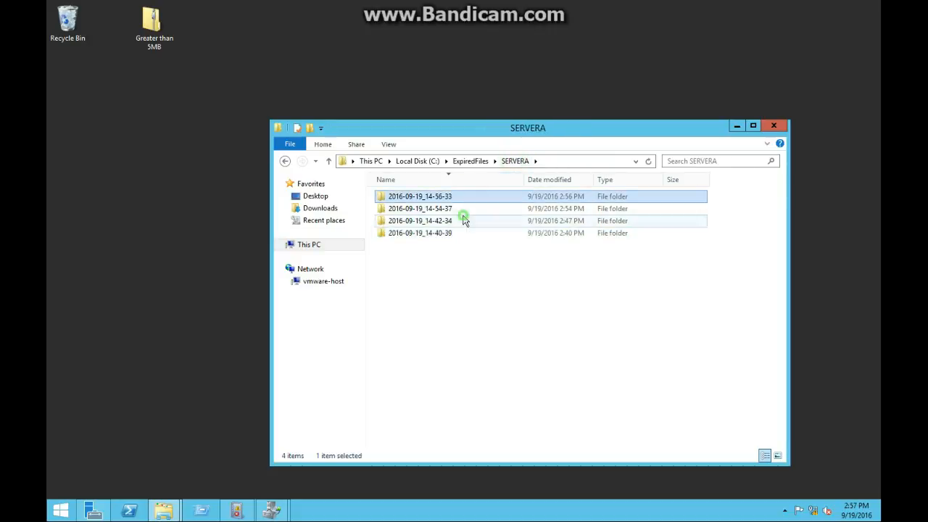
double_click(462, 209)
click(507, 160)
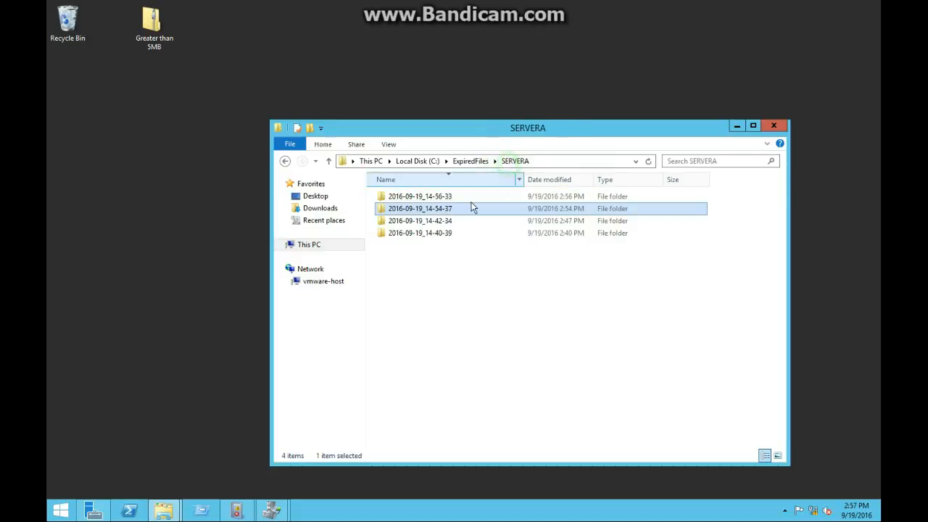
double_click(459, 220)
click(514, 160)
Examine the archived images in the Marketing folder under 2016-09-19_14-56-33\C$
double_click(478, 197)
double_click(475, 197)
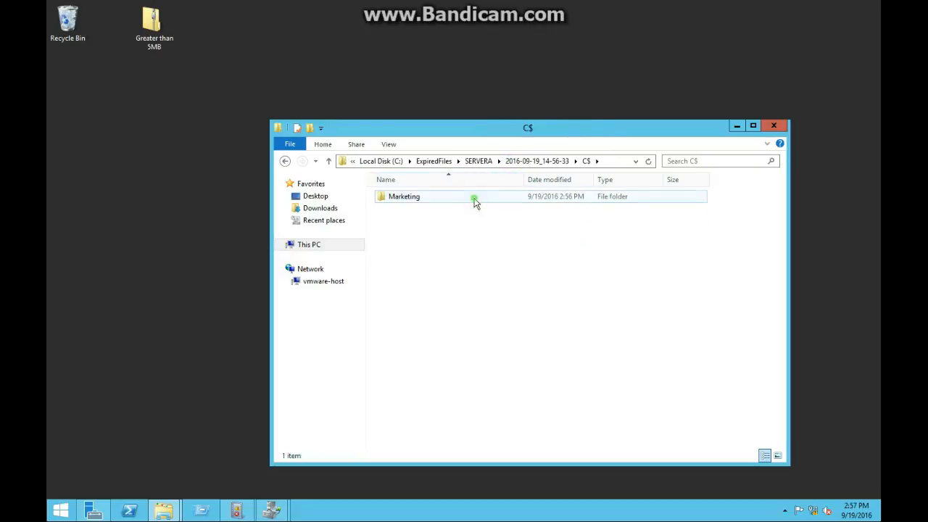
double_click(475, 197)
click(529, 163)
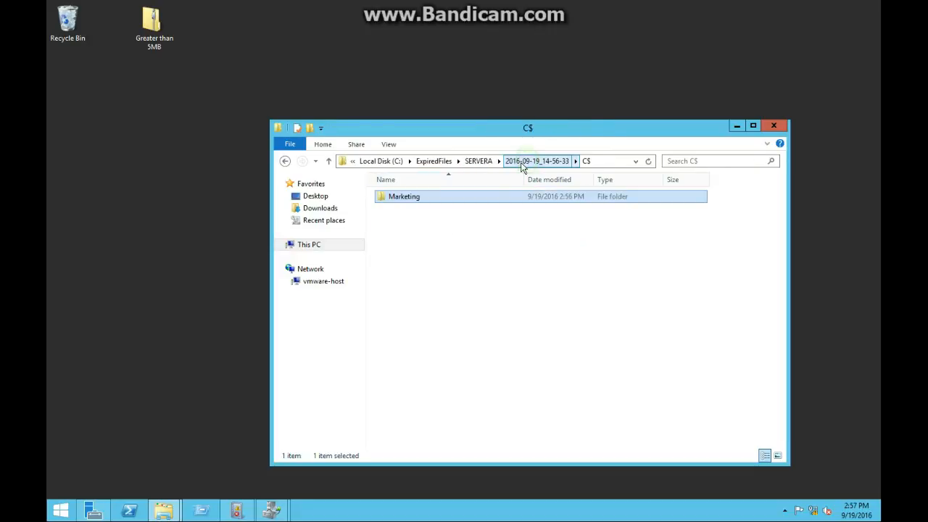
double_click(422, 197)
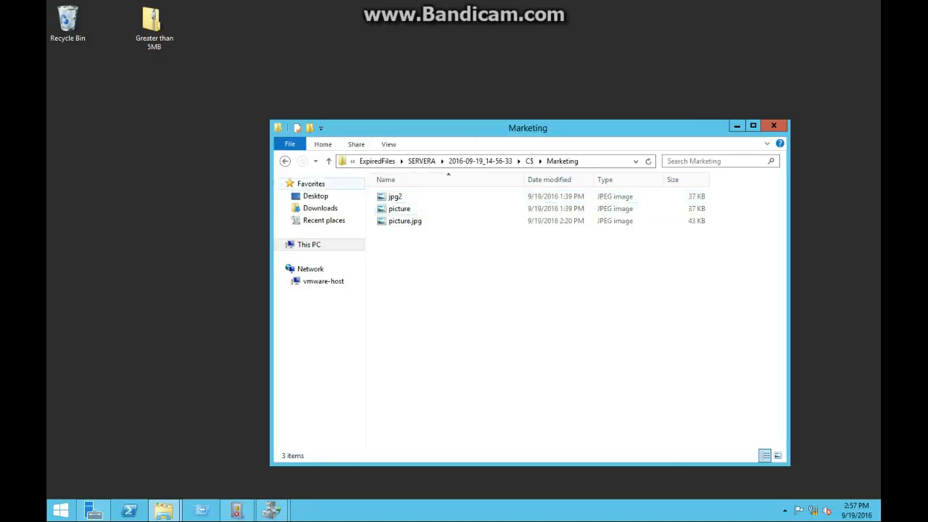